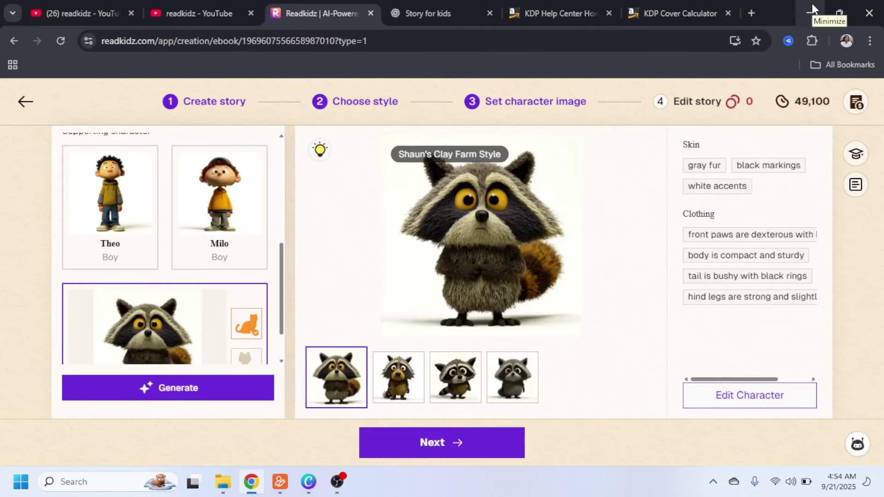
left_click(459, 445)
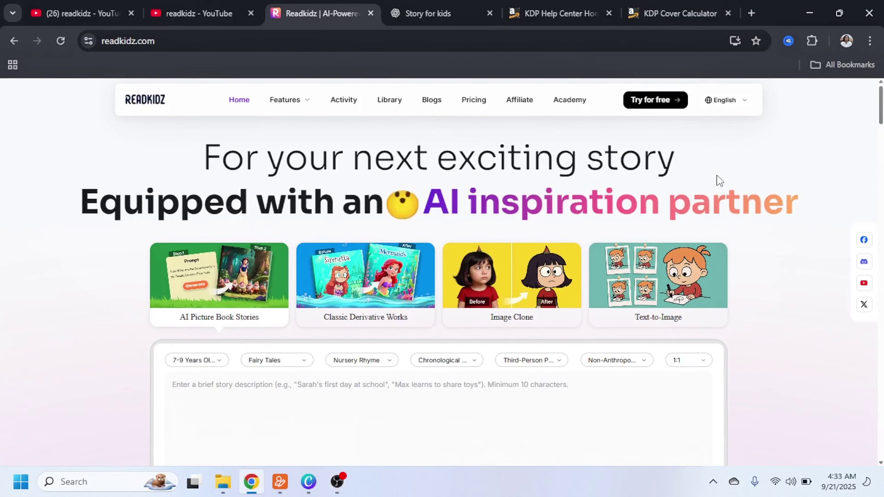
Enter the ReadKidz creation app from its home page and dismiss the daily check-in window.
scroll(426, 286, "down", 8)
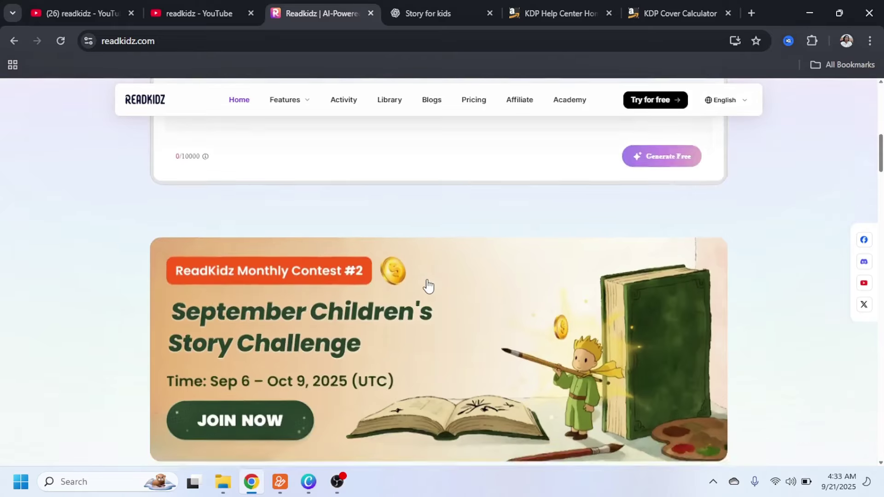
scroll(426, 286, "up", 10)
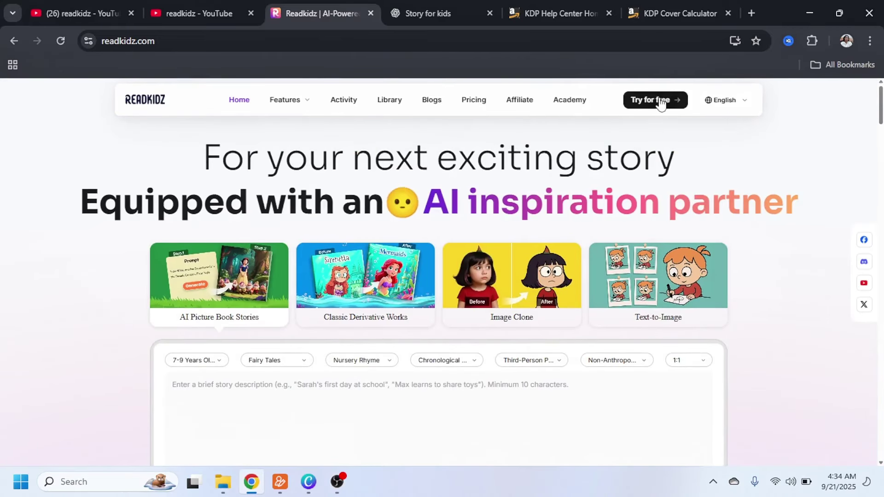
left_click(676, 105)
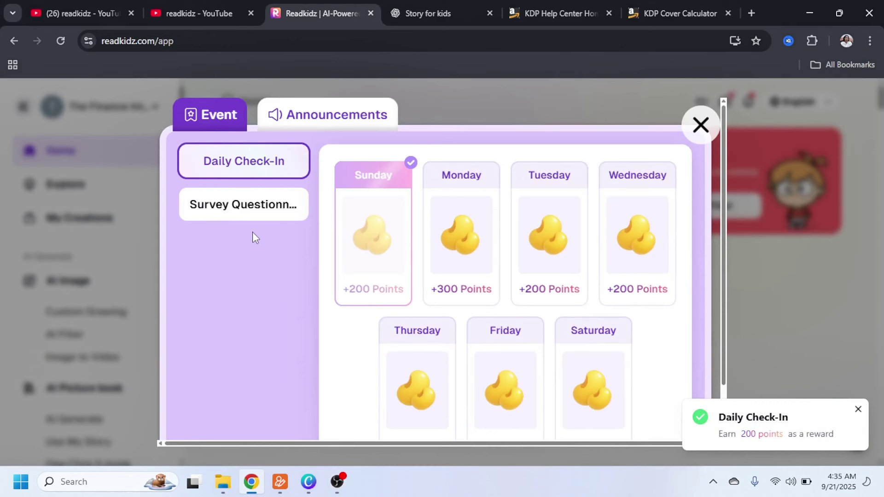
key("Escape")
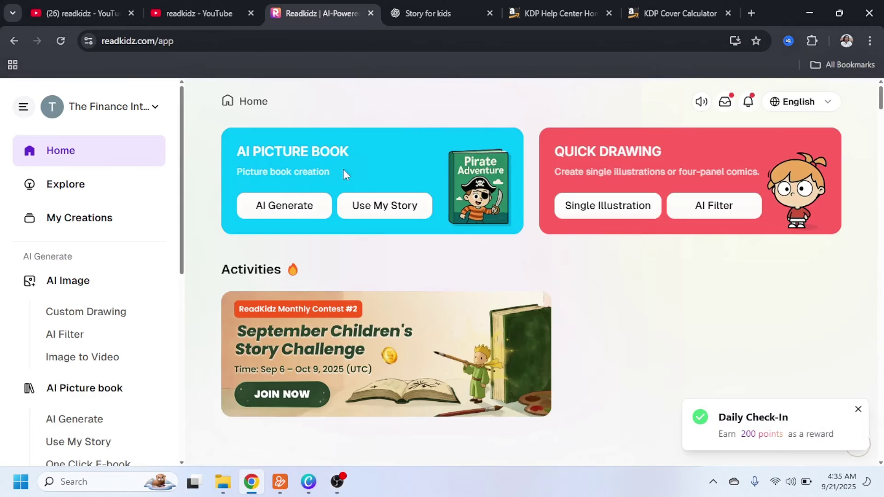
Start a new single book from My Creations and set the reader age to 7-9 Years Old.
left_click(97, 228)
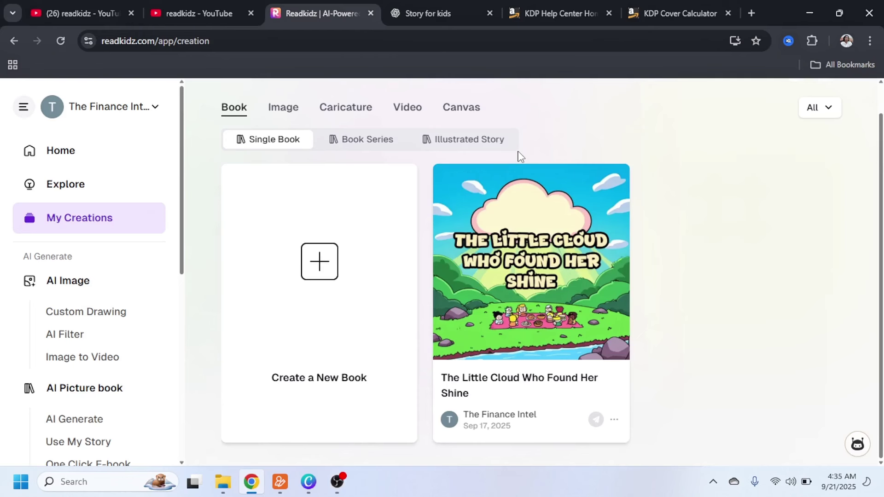
left_click(320, 263)
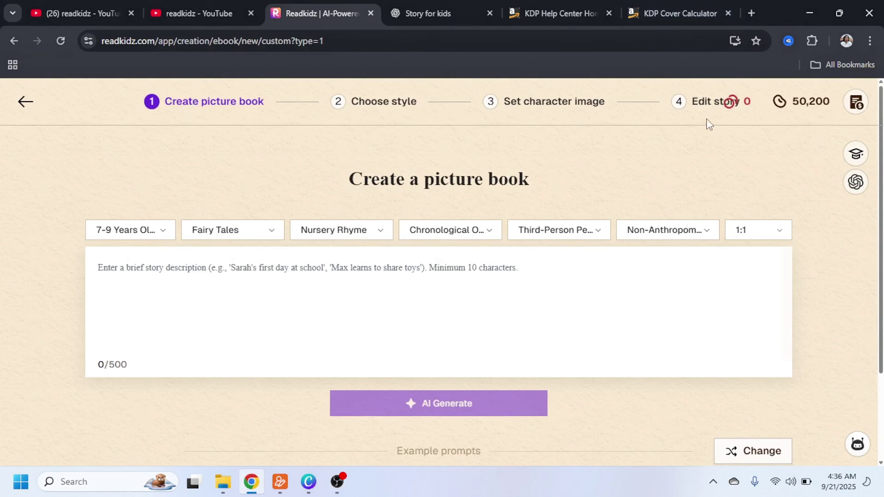
left_click(138, 230)
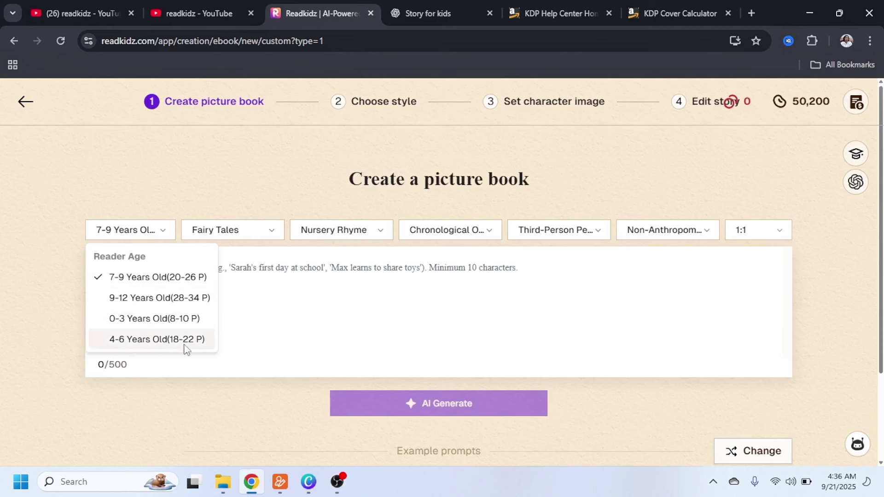
left_click(150, 272)
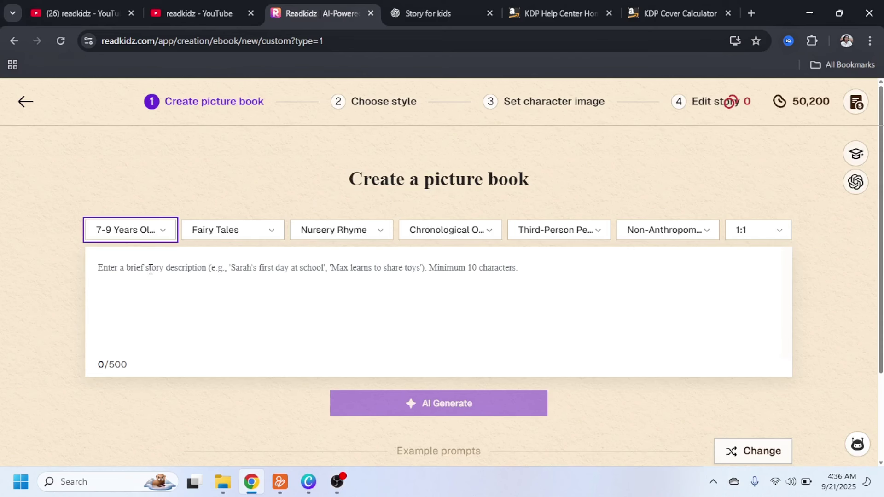
Set the story type to Adventure and the story theme to Mystery & Detectives.
left_click(271, 232)
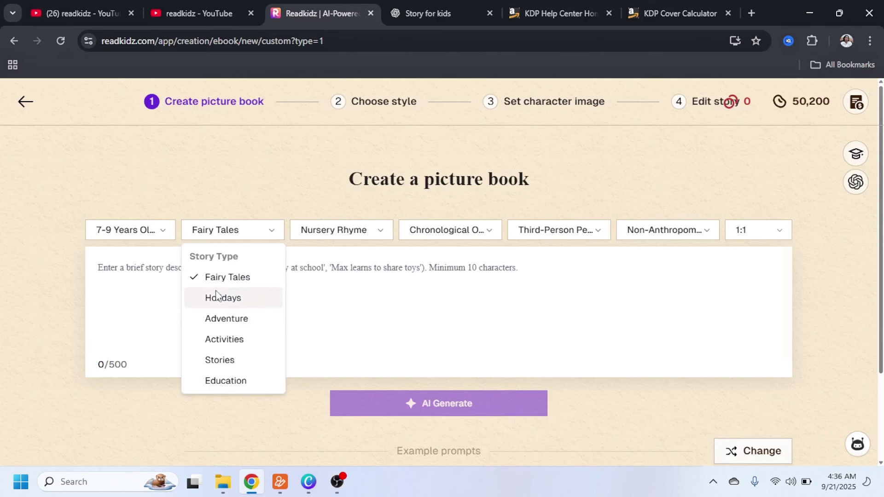
left_click(246, 322)
left_click(351, 240)
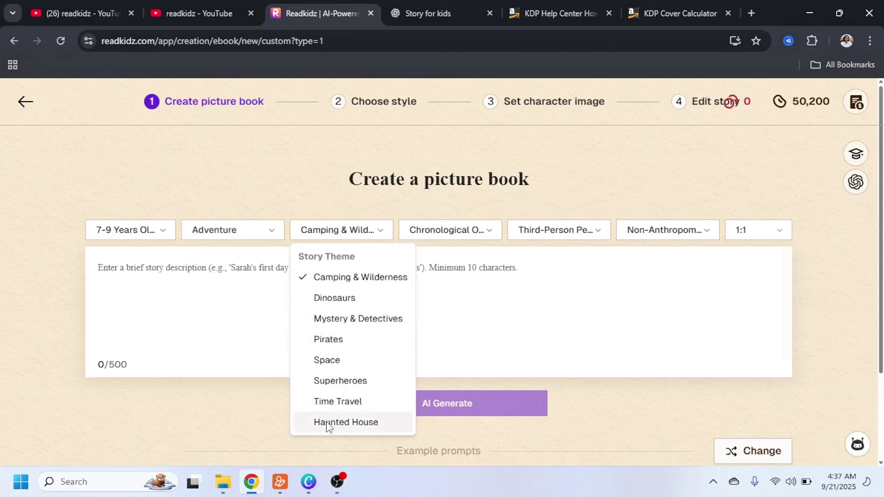
left_click(367, 318)
Keep Chronological Order, Third-Person Perspective, Non-Anthropomorphic and the 1:1 size as the book's remaining options.
left_click(489, 234)
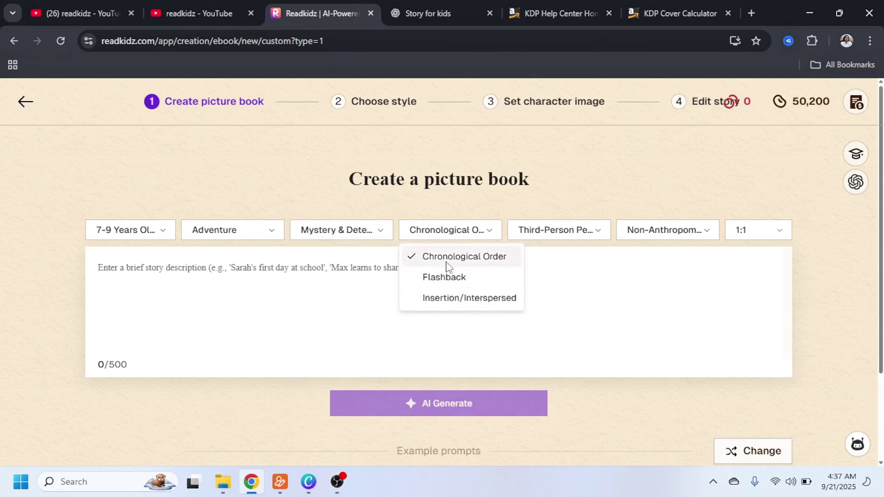
left_click(569, 244)
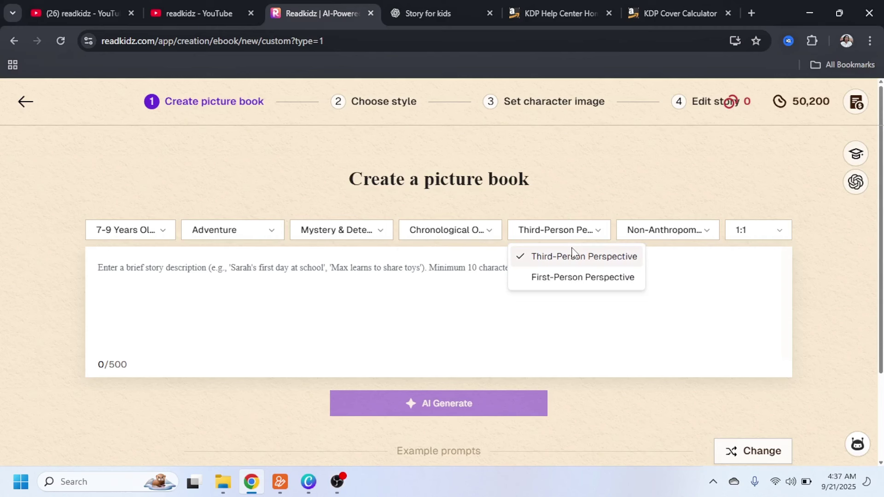
left_click(579, 260)
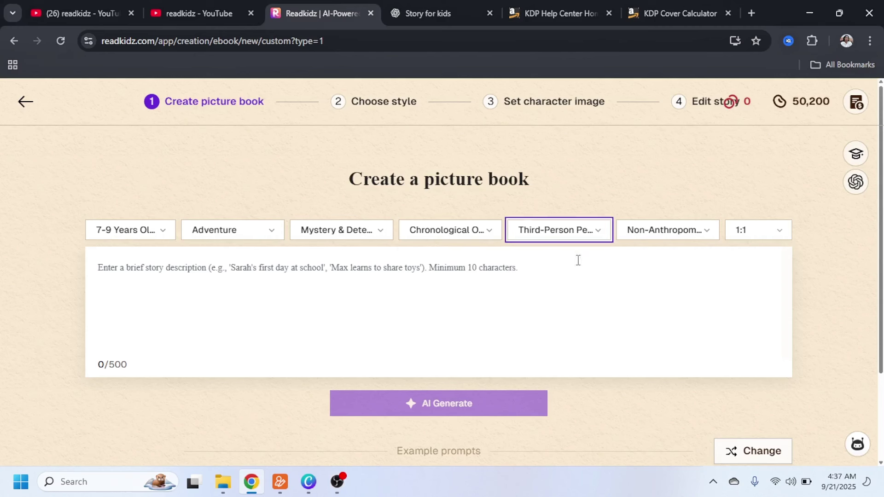
left_click(699, 231)
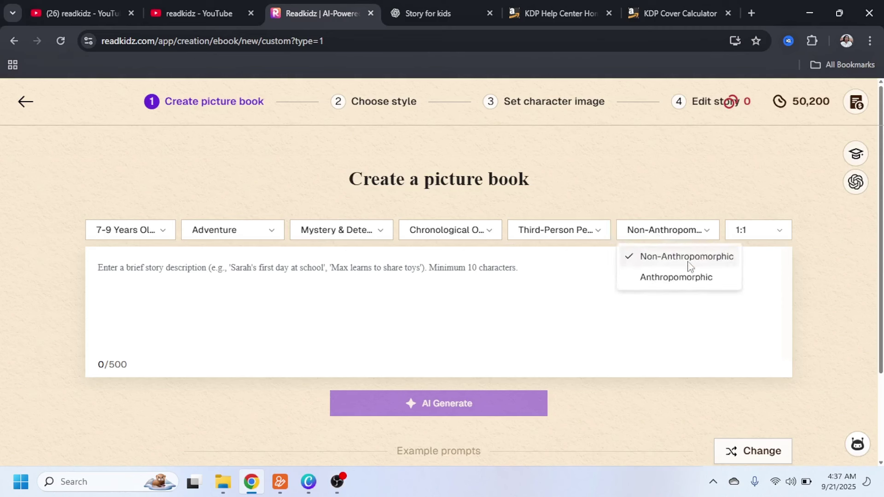
left_click(709, 275)
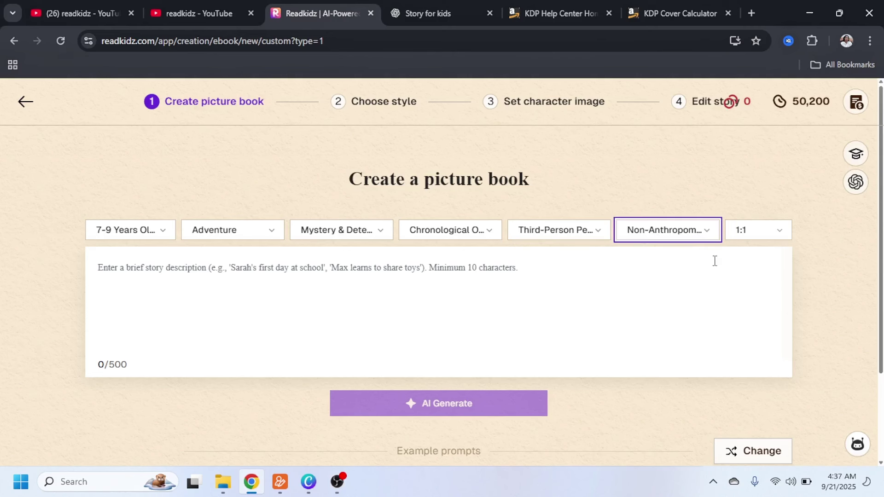
left_click(700, 233)
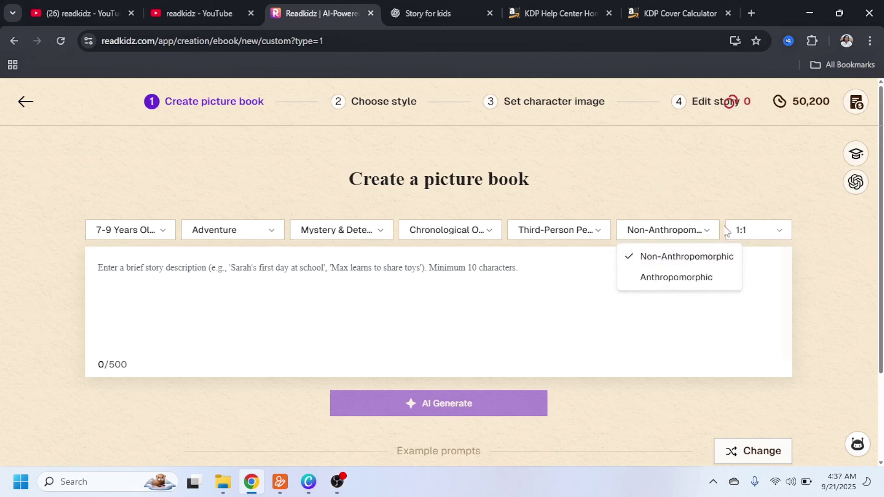
left_click(777, 233)
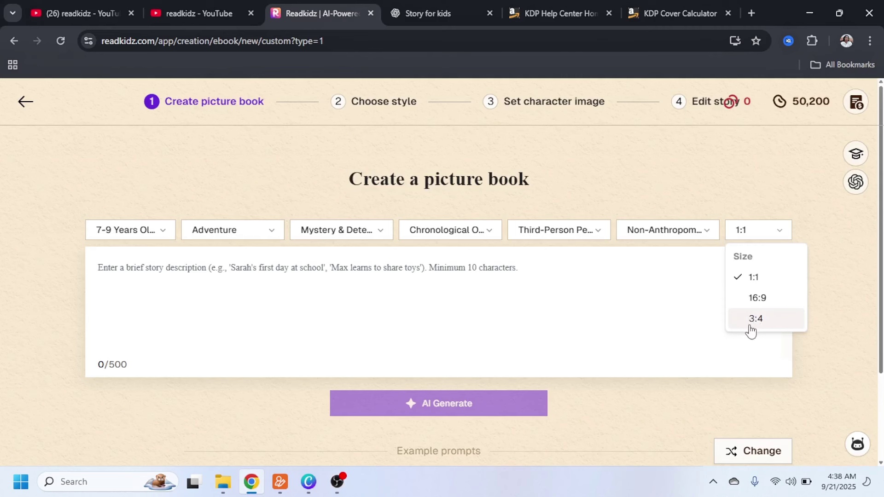
left_click(349, 281)
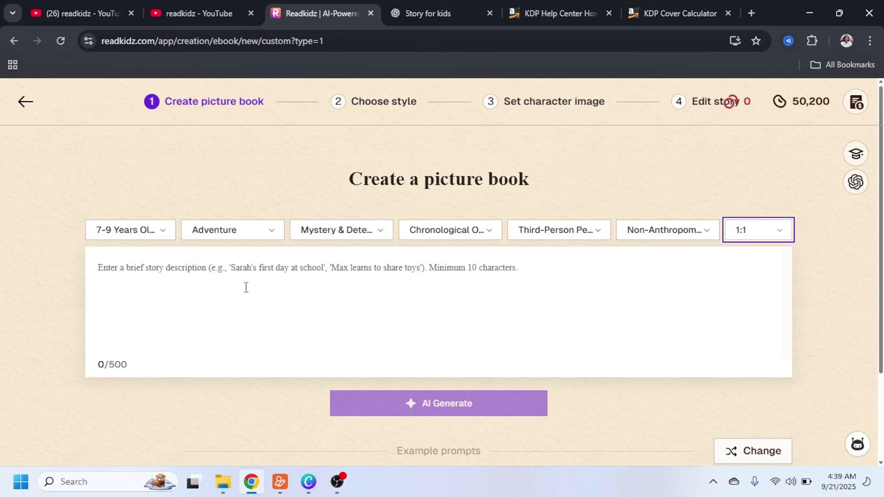
Switch to the ChatGPT story ideas and copy the description of "The Midnight Snack Bandits".
key("ctrl+Tab")
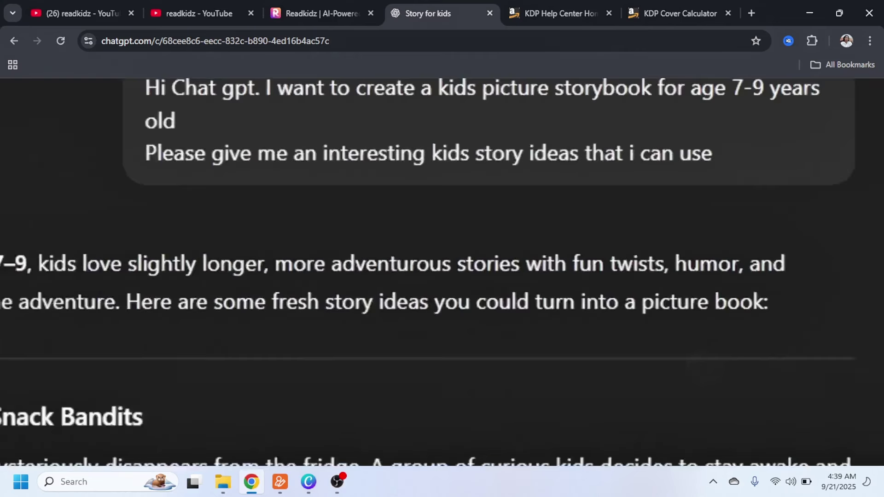
scroll(380, 344, "down", 1)
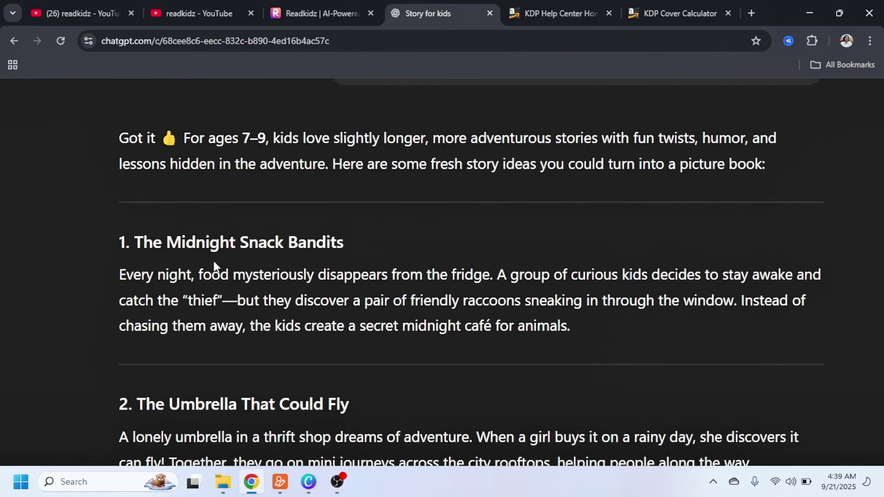
scroll(344, 239, "down", 2)
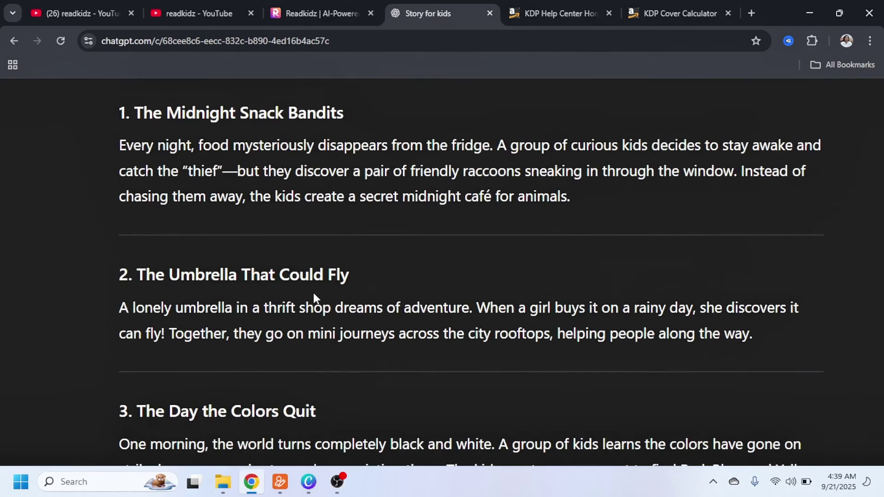
scroll(345, 295, "down", 2)
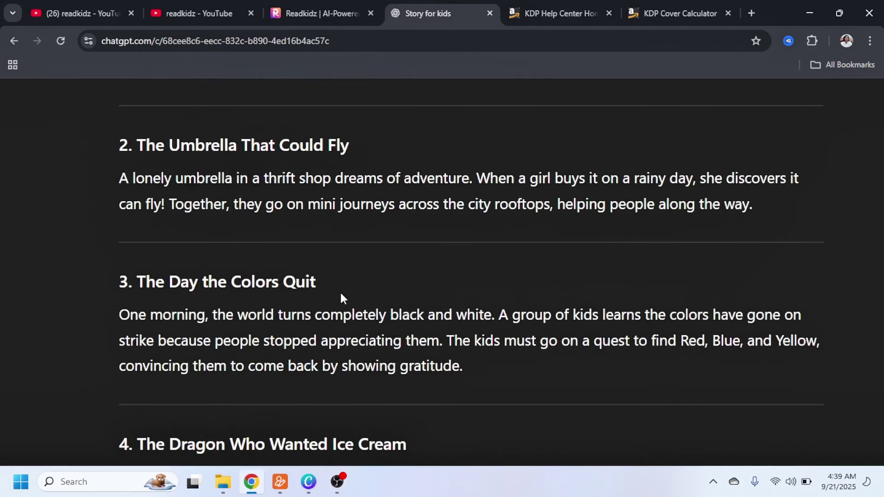
scroll(342, 298, "down", 9)
scroll(218, 246, "up", 13)
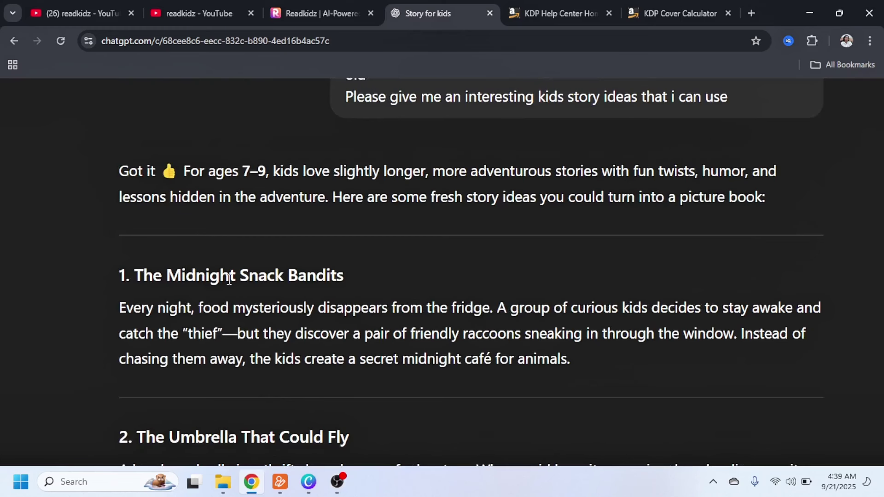
left_click_drag(116, 315, 580, 380)
key("ctrl+c")
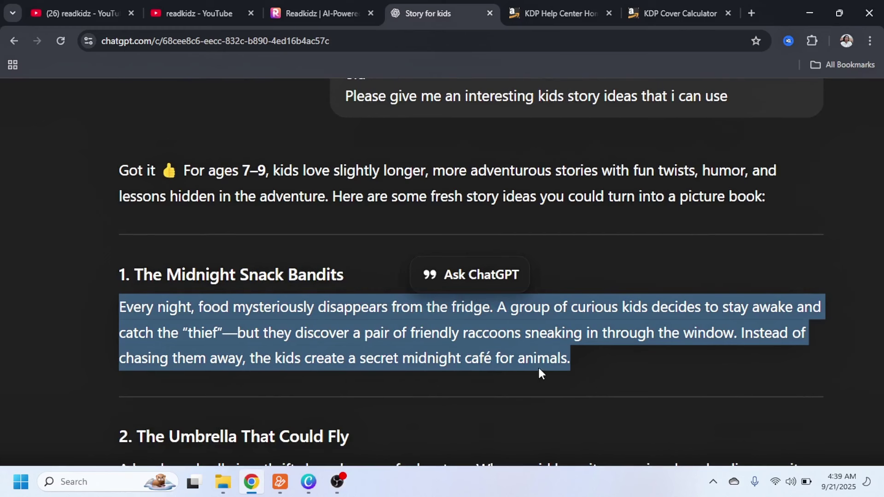
Back in ReadKidz, paste the copied raccoon story idea as the story description and generate the story with AI.
left_click(288, 12)
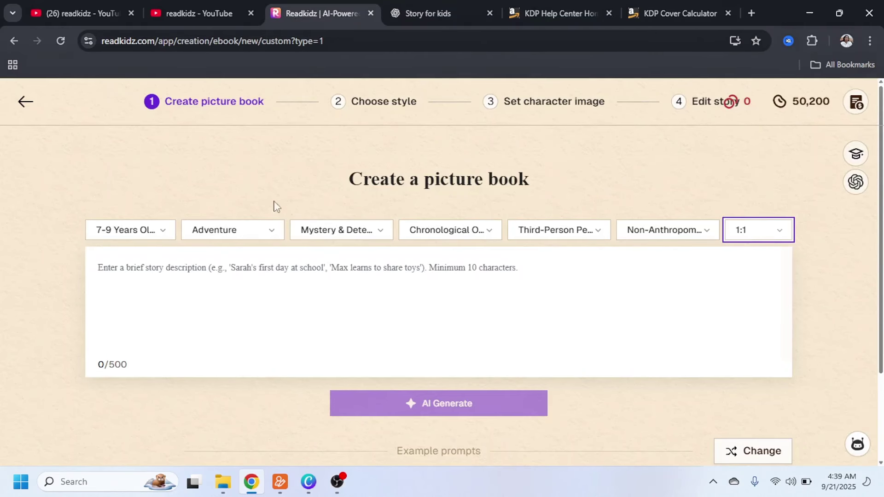
left_click(214, 289)
key("ctrl+v")
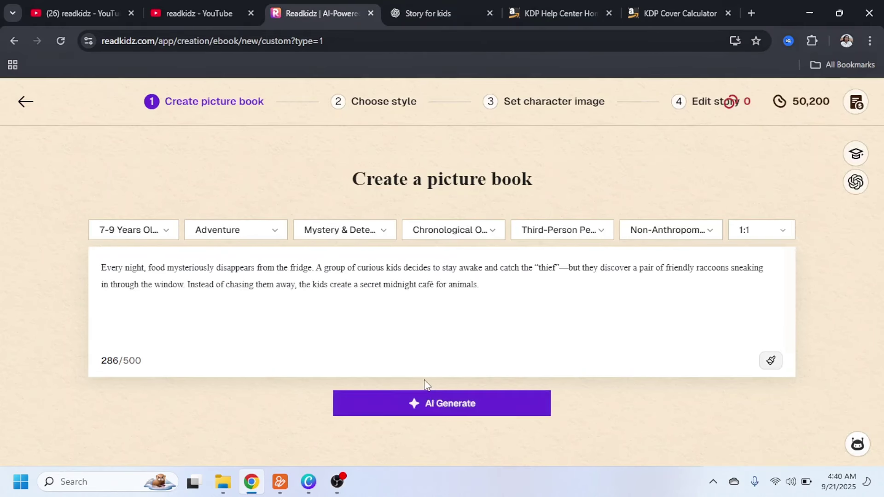
left_click(454, 405)
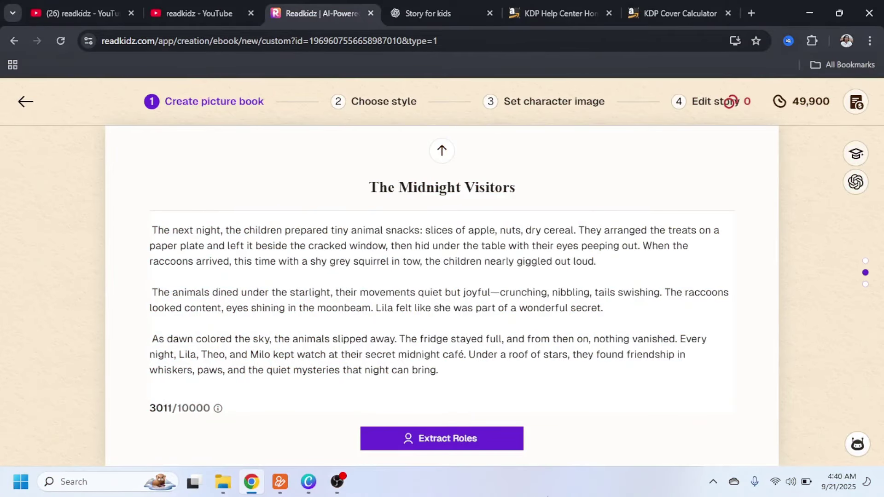
Review the generated story from beginning to end and extract its roles to reach the style selection.
scroll(413, 198, "up", 5)
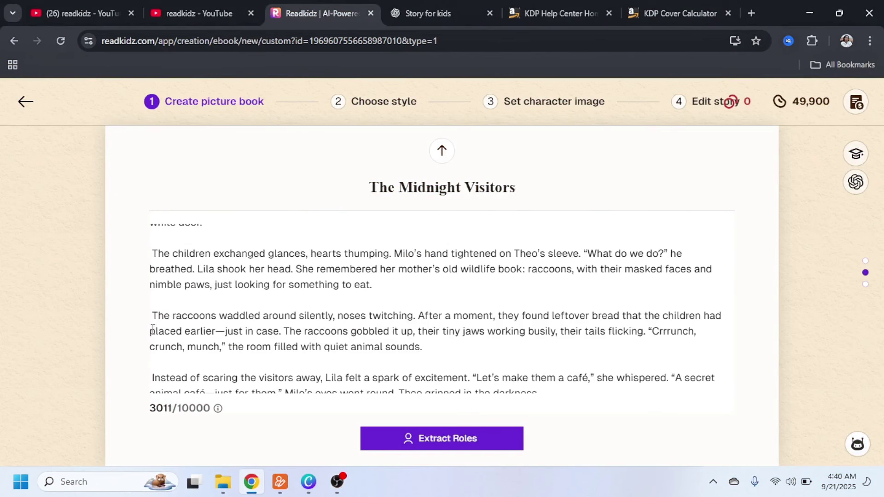
scroll(156, 318, "up", 5)
left_click(176, 282)
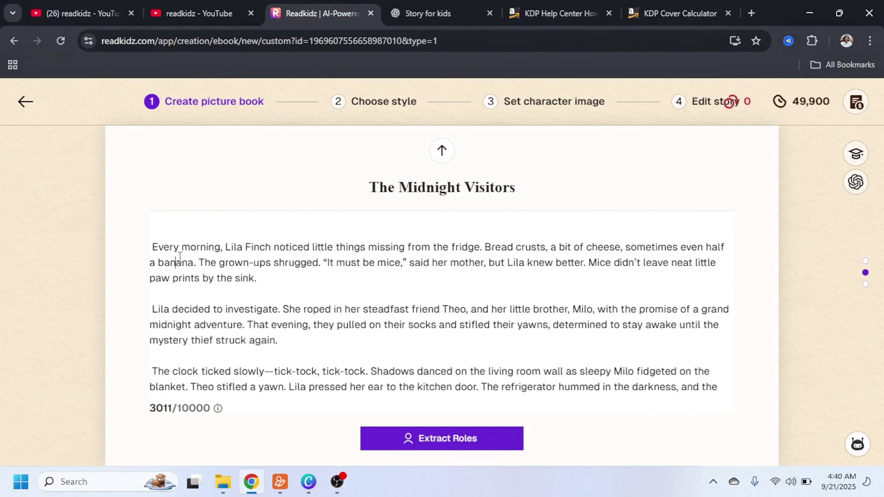
scroll(213, 345, "down", 10)
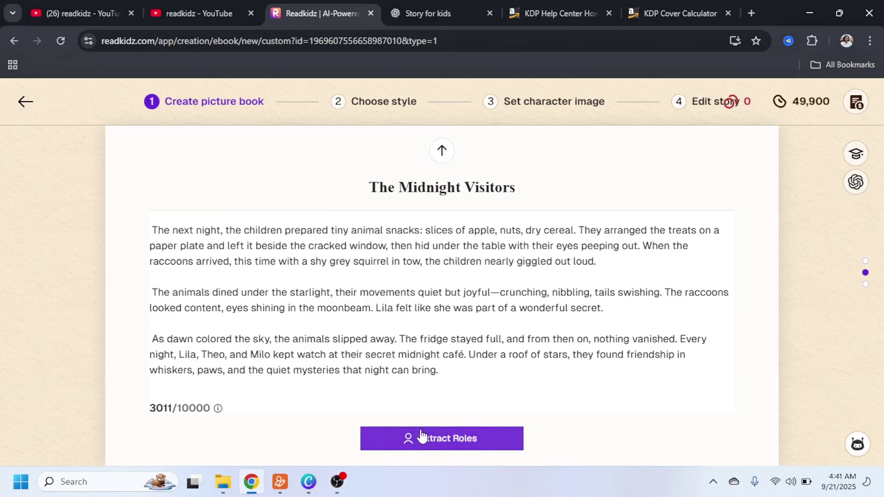
left_click(438, 444)
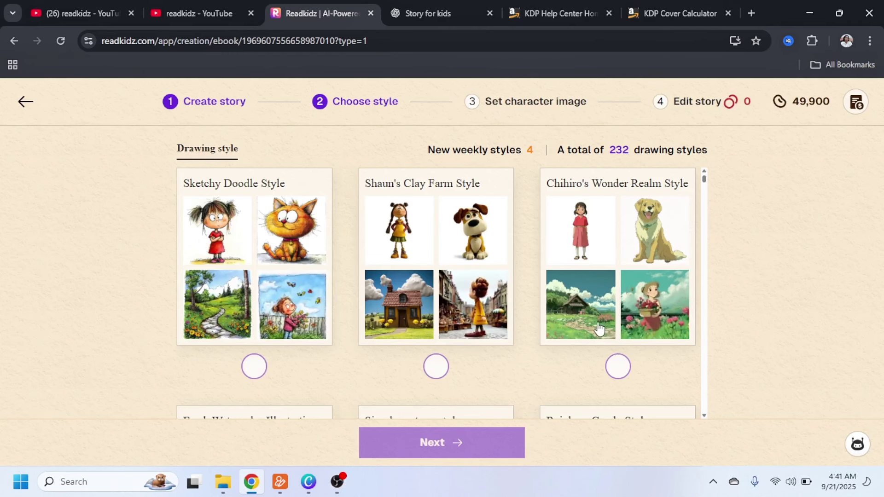
Browse the drawing styles, choose Shaun's Clay Farm Style and continue to the character image setup.
scroll(420, 272, "down", 1)
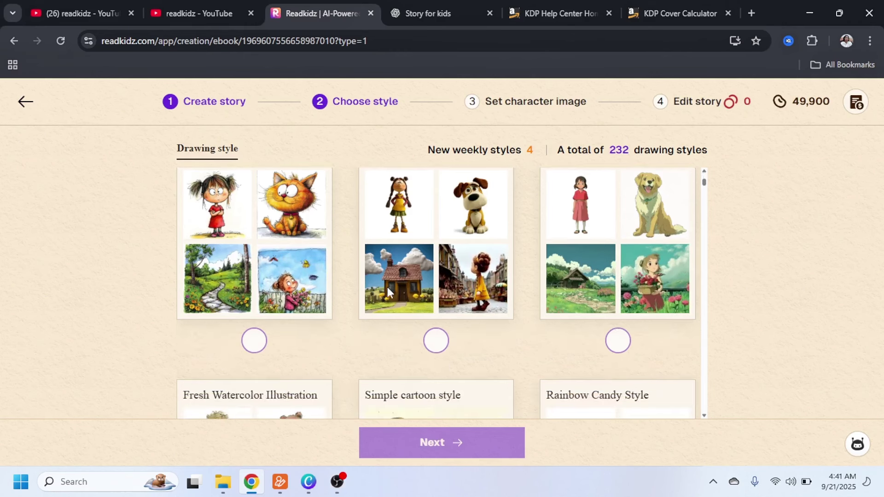
scroll(414, 267, "down", 4)
scroll(434, 252, "up", 2)
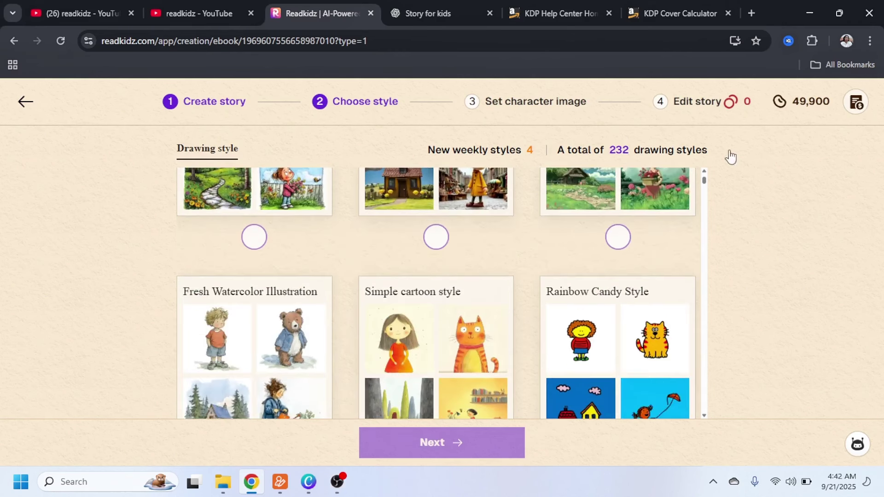
scroll(645, 207, "down", 14)
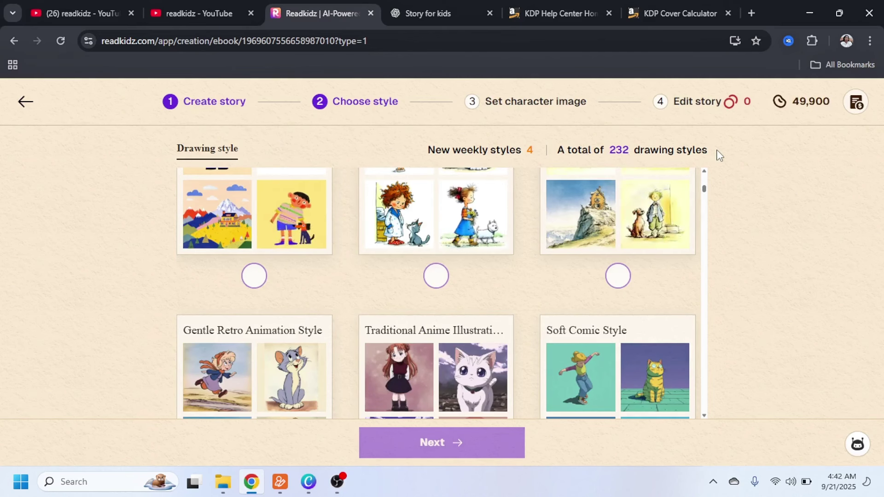
scroll(425, 302, "up", 10)
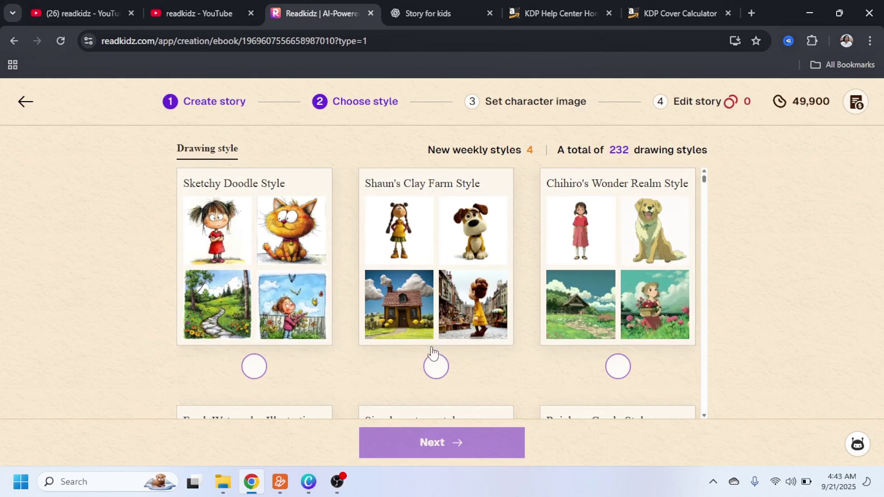
left_click(436, 367)
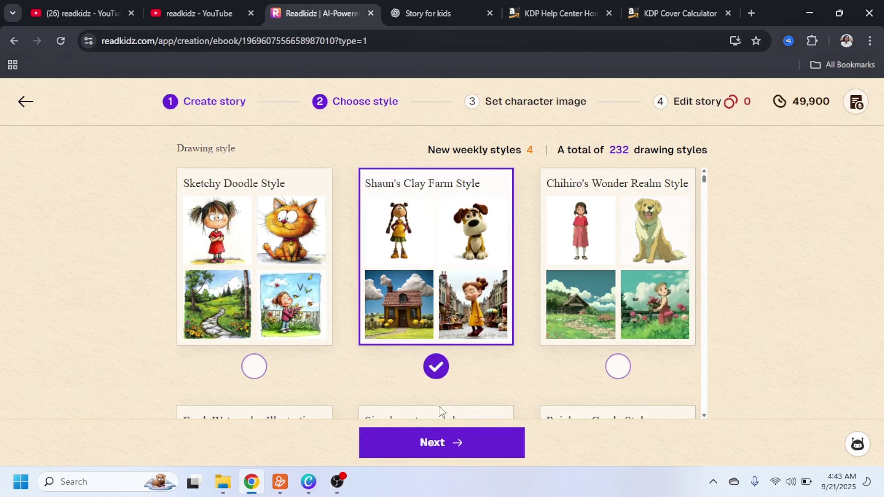
left_click(462, 454)
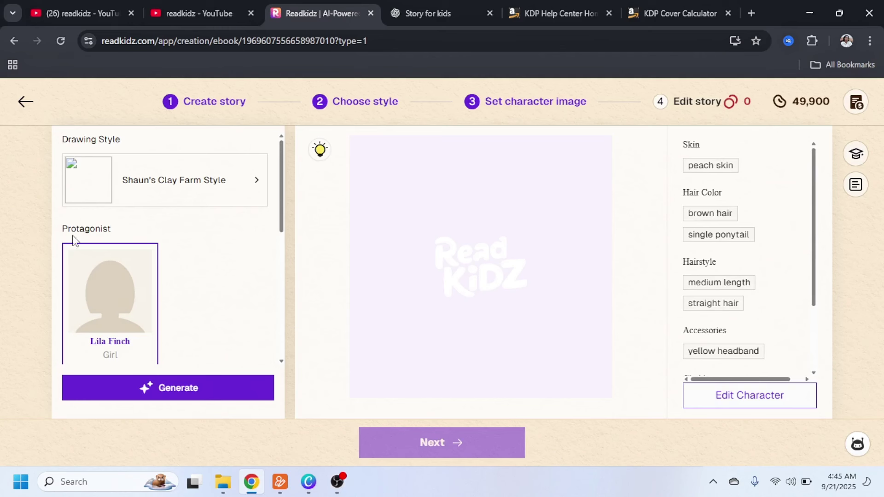
Review the protagonist, supporting characters and the protagonist's appearance traits, and confirm the protagonist's existing character settings.
scroll(118, 244, "down", 2)
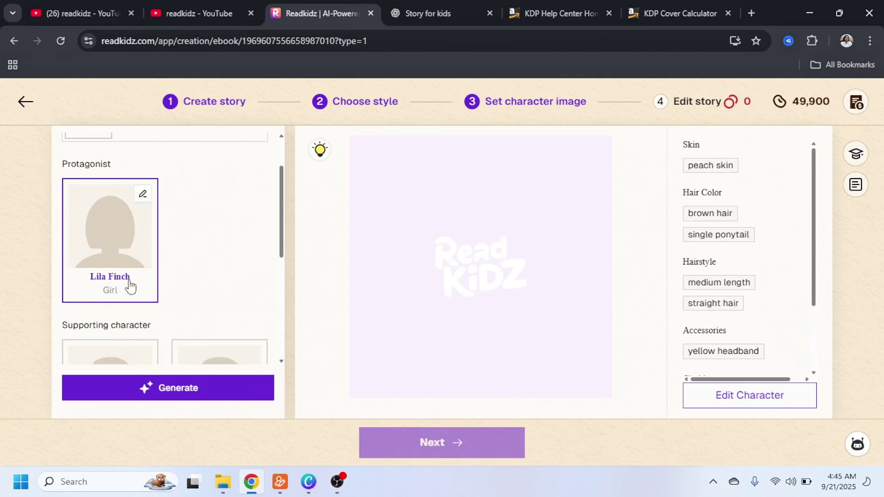
scroll(194, 257, "down", 2)
scroll(189, 276, "down", 2)
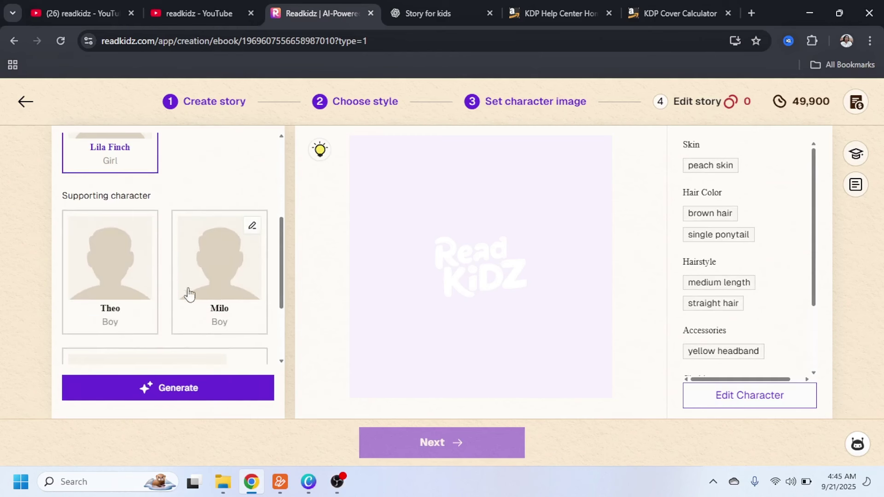
scroll(240, 299, "down", 2)
scroll(223, 289, "down", 2)
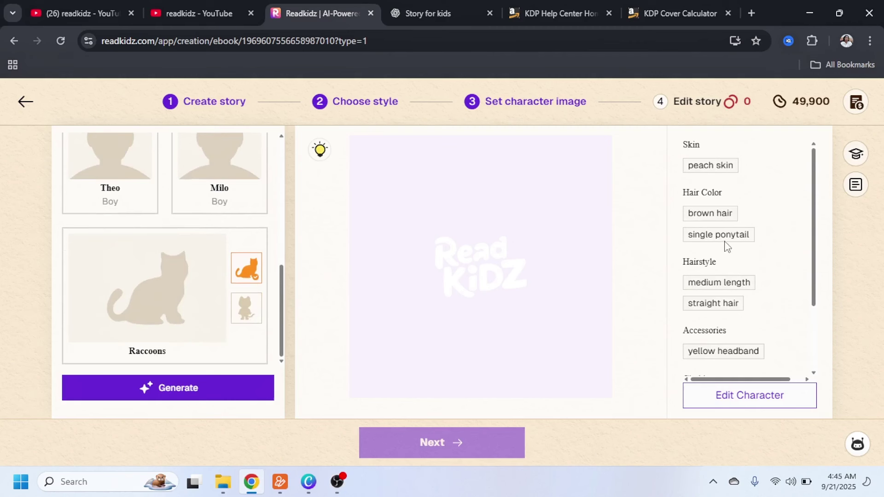
scroll(714, 214, "down", 3)
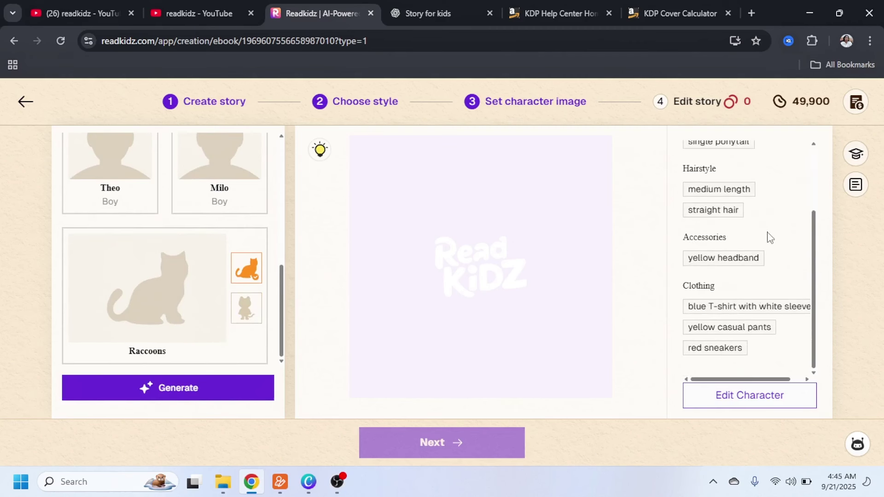
left_click(751, 397)
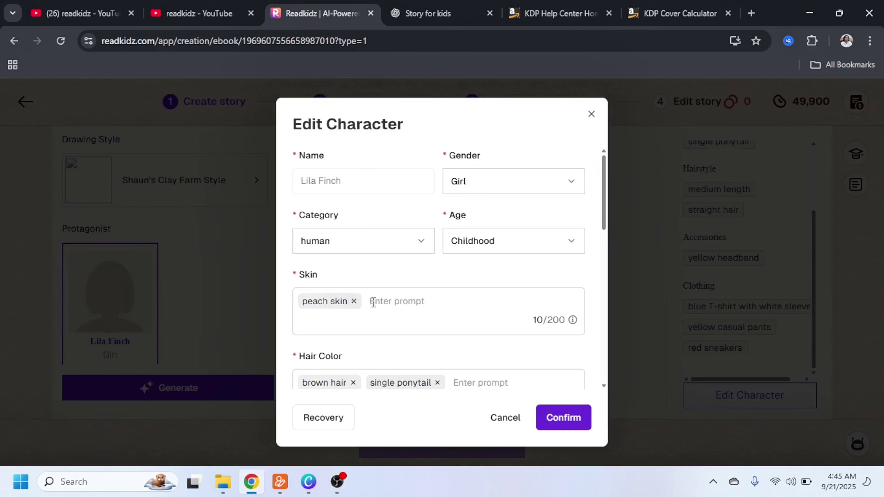
scroll(374, 280, "down", 3)
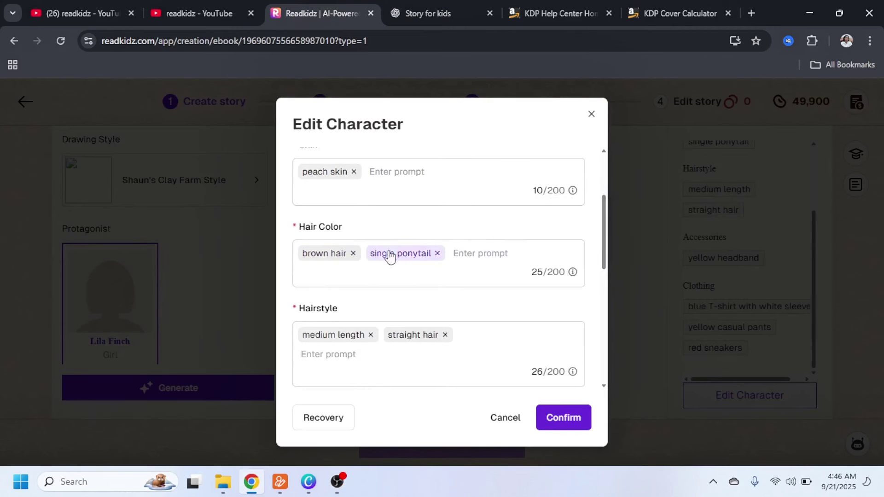
scroll(415, 306, "down", 5)
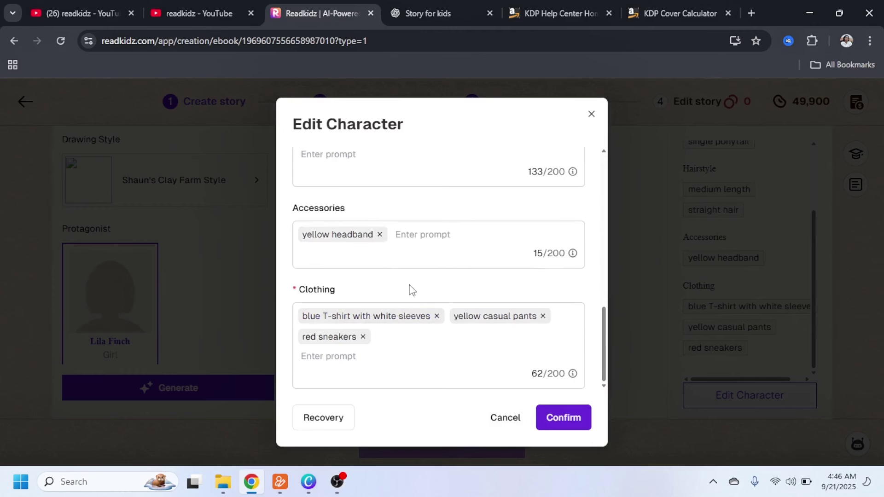
left_click(568, 423)
Generate the protagonist's images, compare the variants and choose the first one.
scroll(175, 355, "down", 4)
scroll(176, 355, "up", 3)
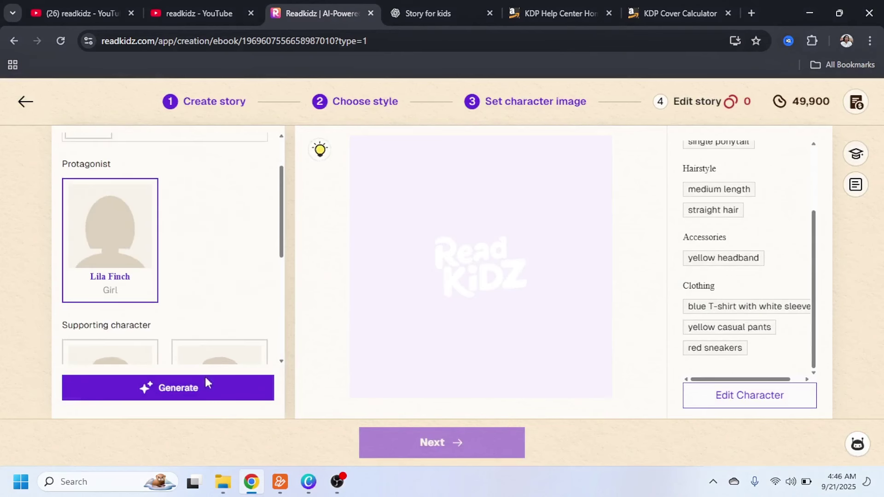
left_click(192, 389)
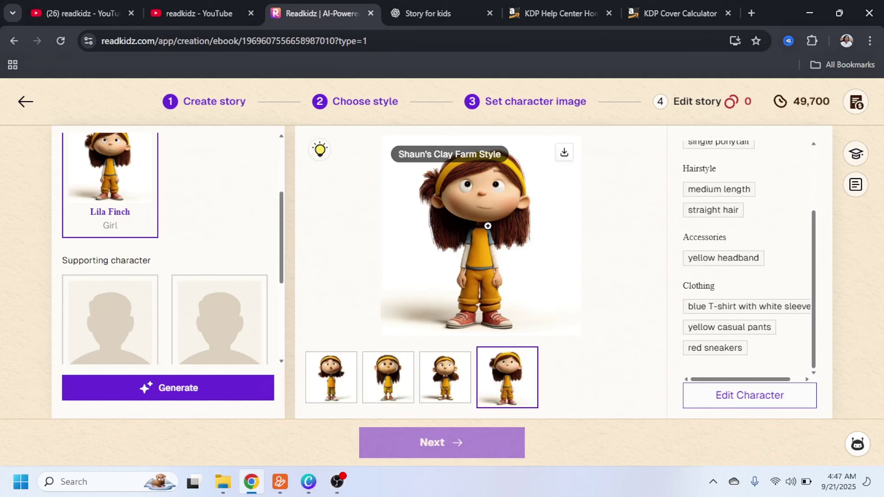
left_click(331, 386)
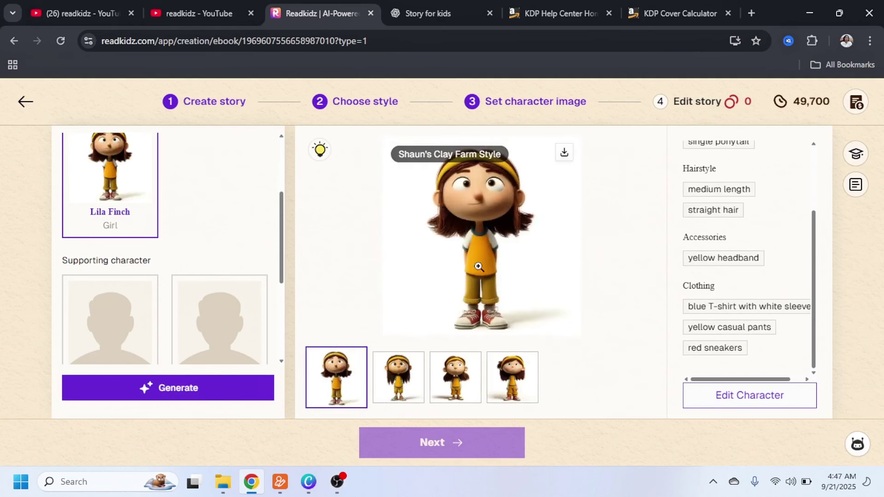
left_click(474, 382)
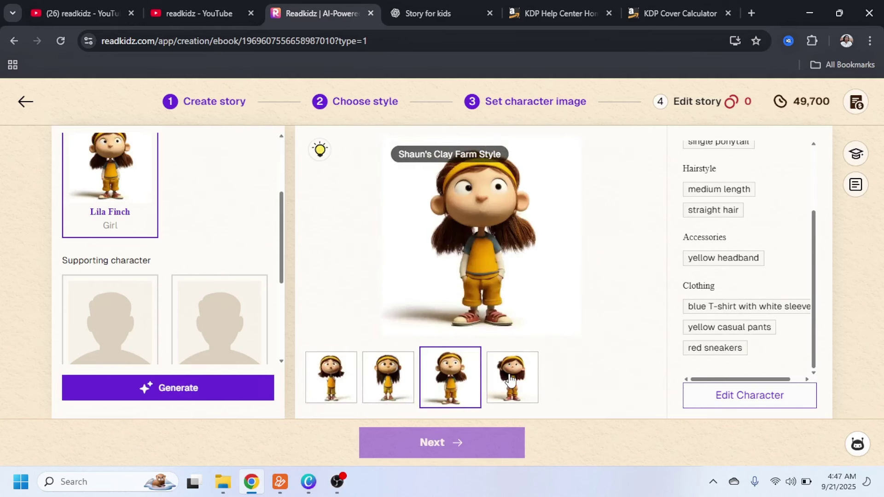
left_click(510, 380)
left_click(338, 390)
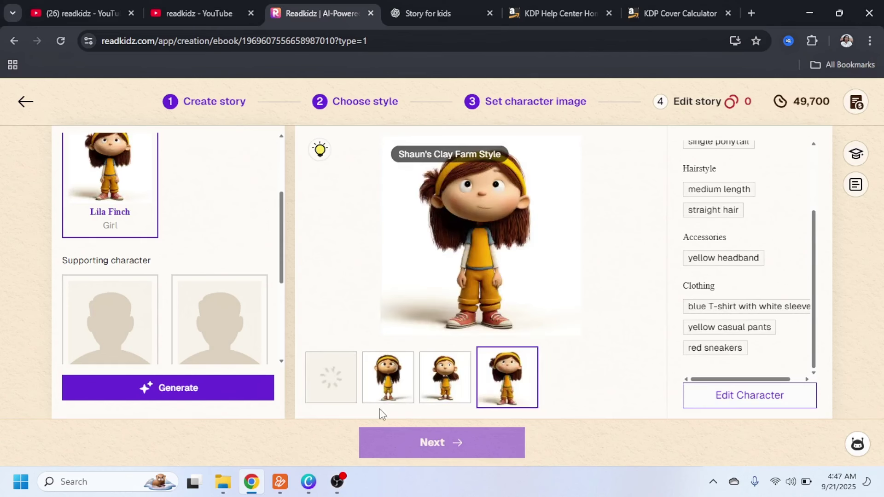
Generate images for the supporting character Theo, compare the variants and choose the second one.
scroll(132, 288, "down", 2)
left_click(134, 288)
scroll(736, 211, "up", 3)
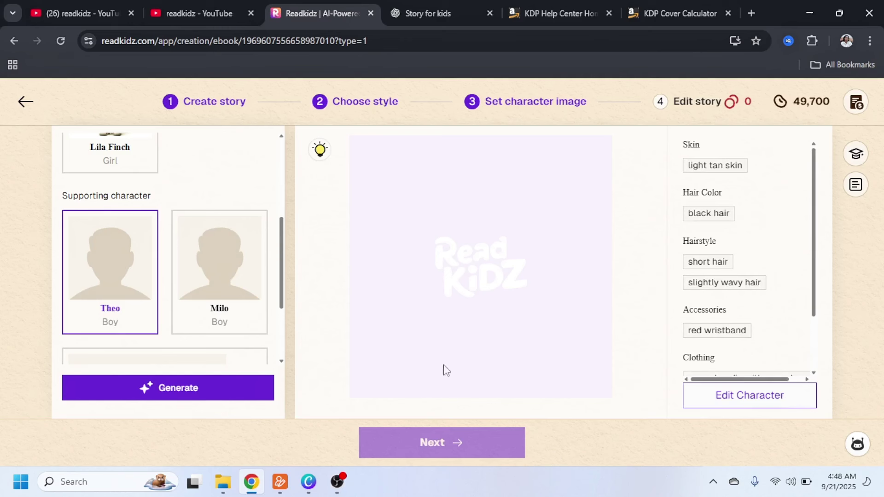
left_click(173, 395)
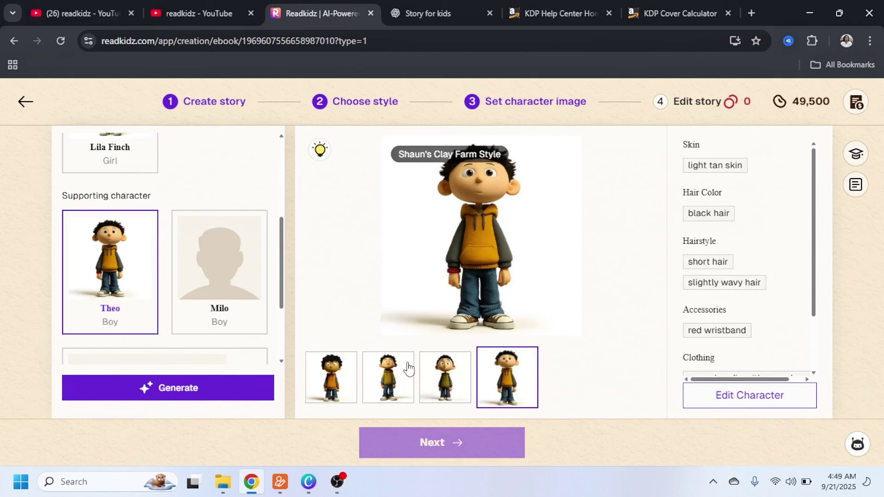
left_click(346, 380)
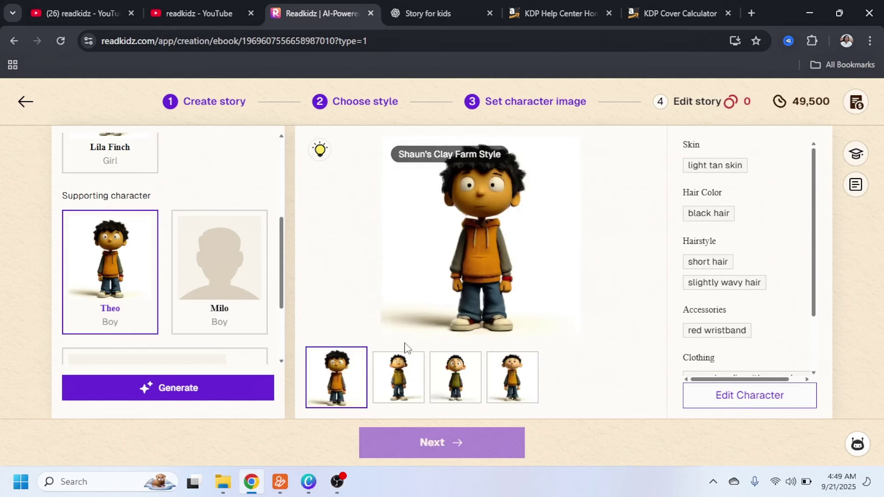
left_click(460, 368)
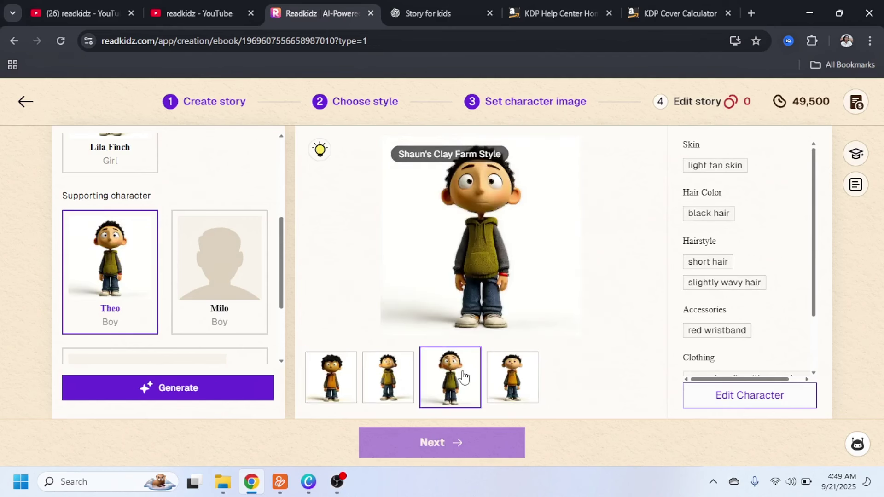
left_click(407, 370)
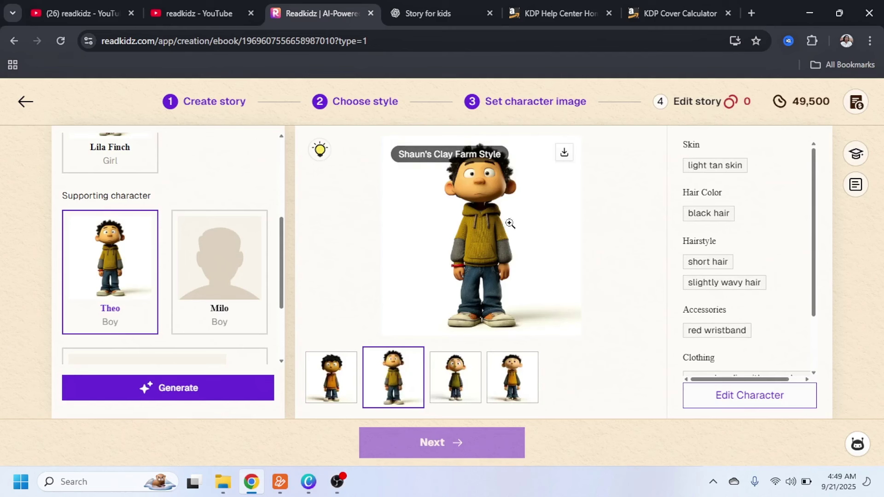
Check the images of the supporting characters Theo, Milo and the Raccoons, and continue to the story editing stage.
scroll(177, 279, "down", 1)
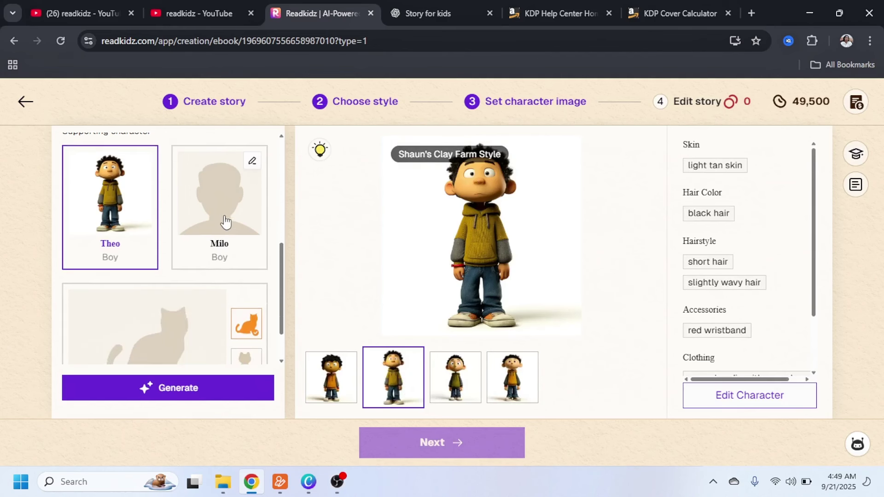
scroll(199, 309, "down", 1)
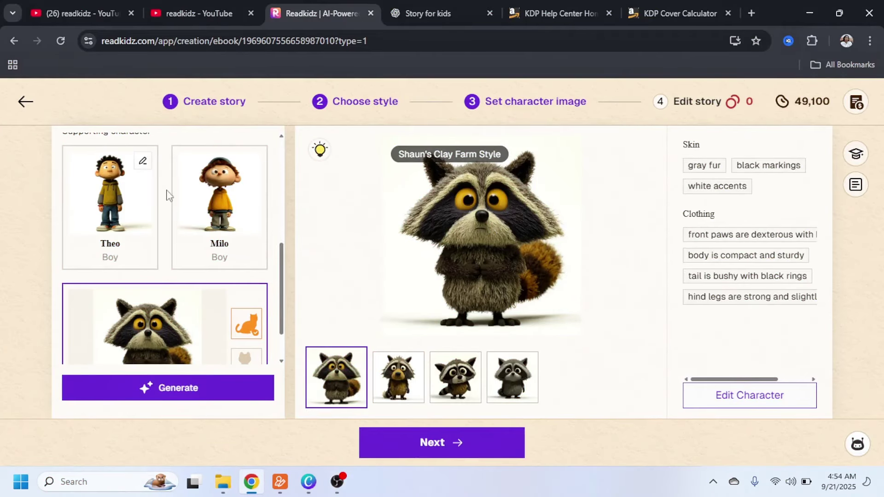
scroll(178, 290, "up", 1)
scroll(150, 319, "down", 2)
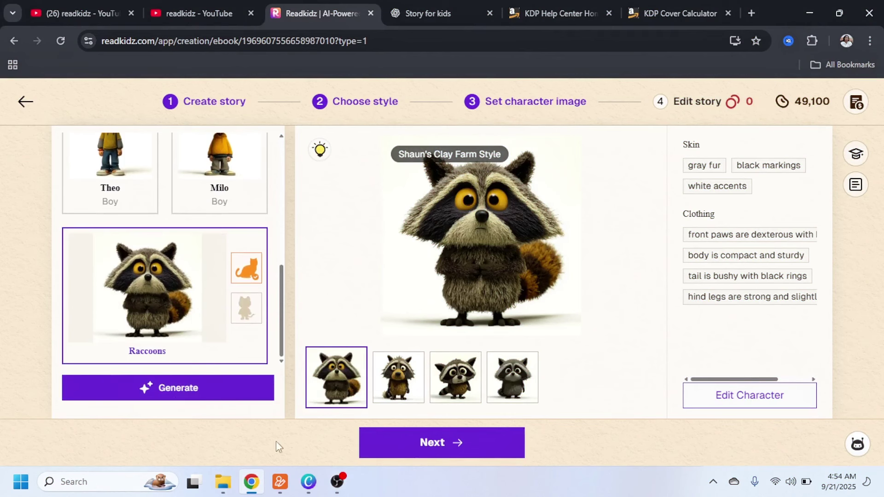
left_click(458, 447)
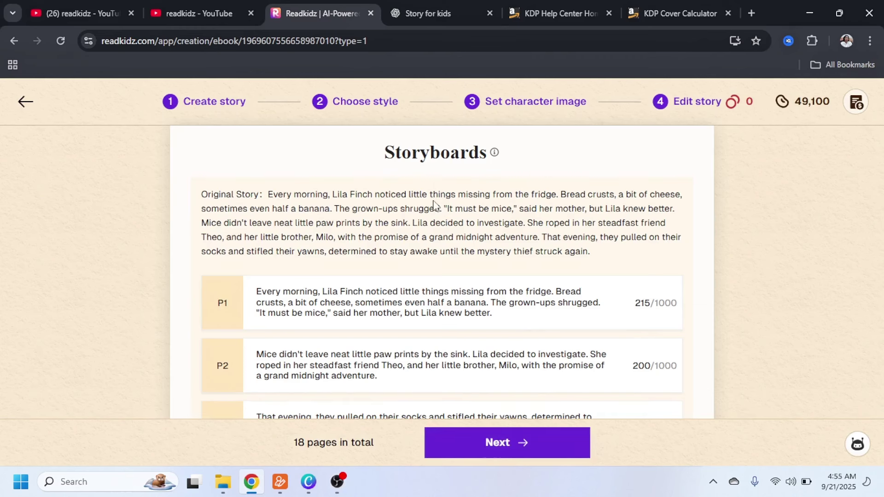
Read through the storyboards from P1 to P16, comparing each page's text with its original story passage.
scroll(432, 207, "down", 2)
scroll(432, 207, "up", 2)
scroll(506, 294, "down", 3)
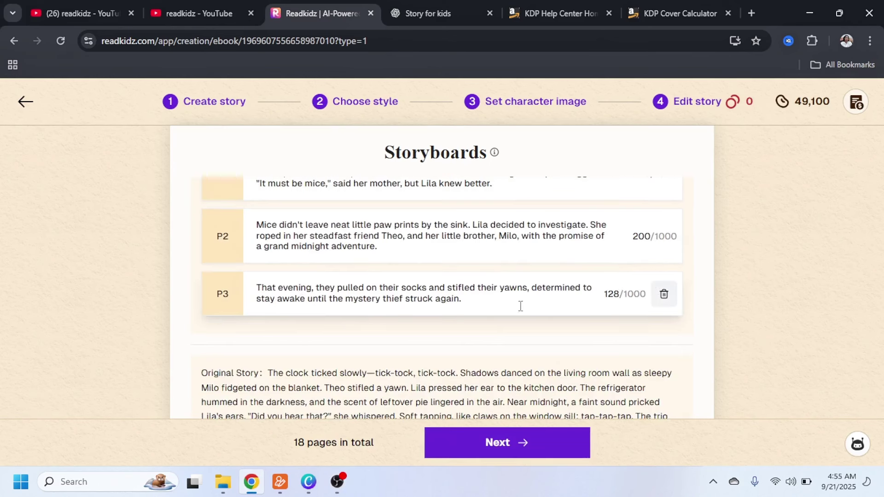
scroll(520, 306, "down", 3)
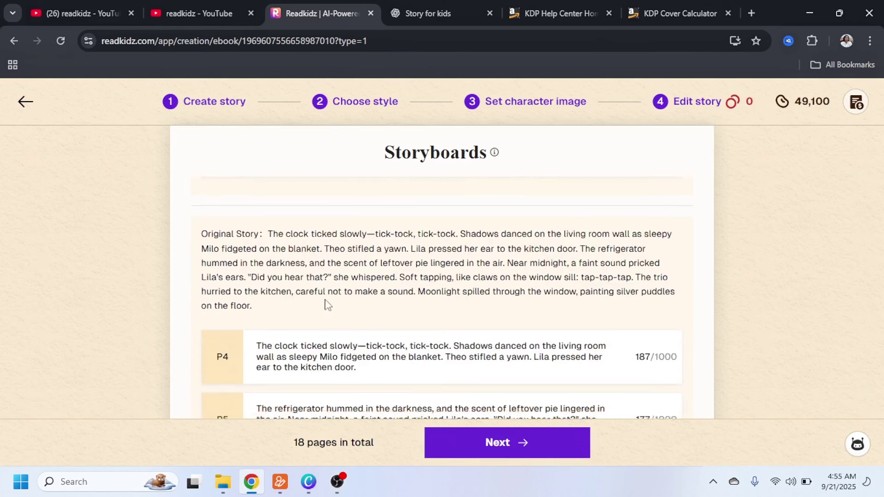
scroll(327, 304, "down", 4)
scroll(276, 295, "up", 1)
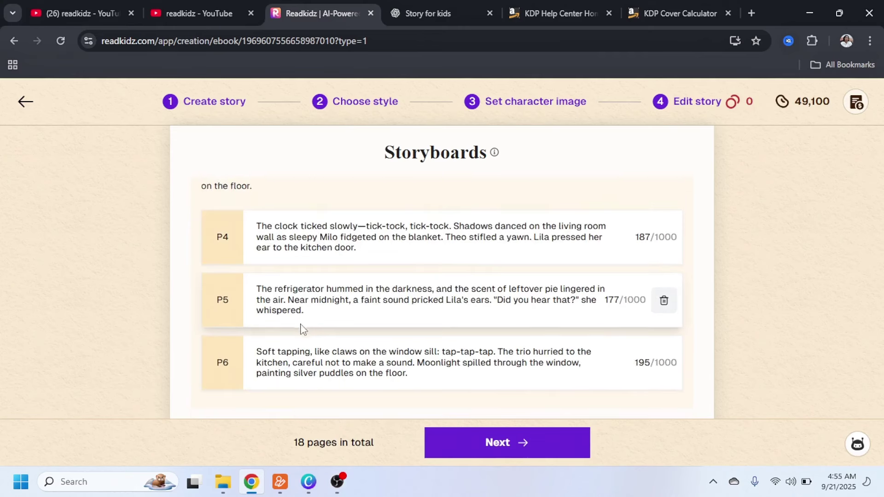
scroll(318, 323, "down", 10)
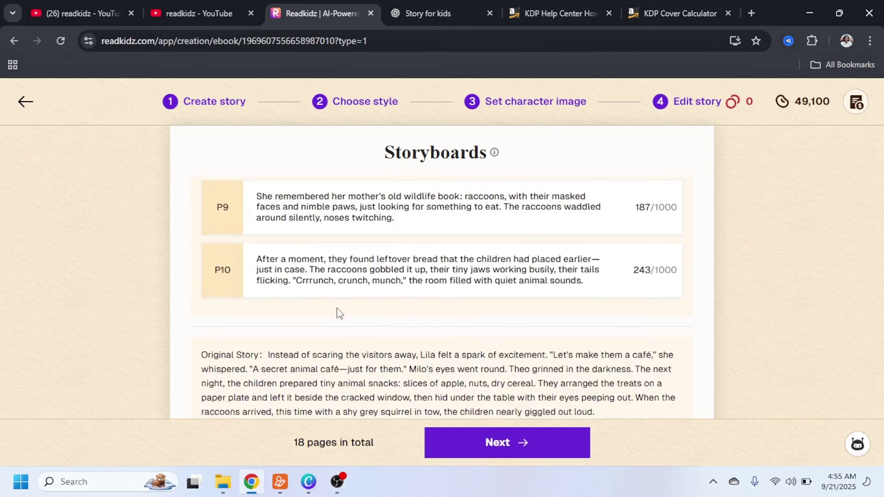
scroll(339, 313, "down", 10)
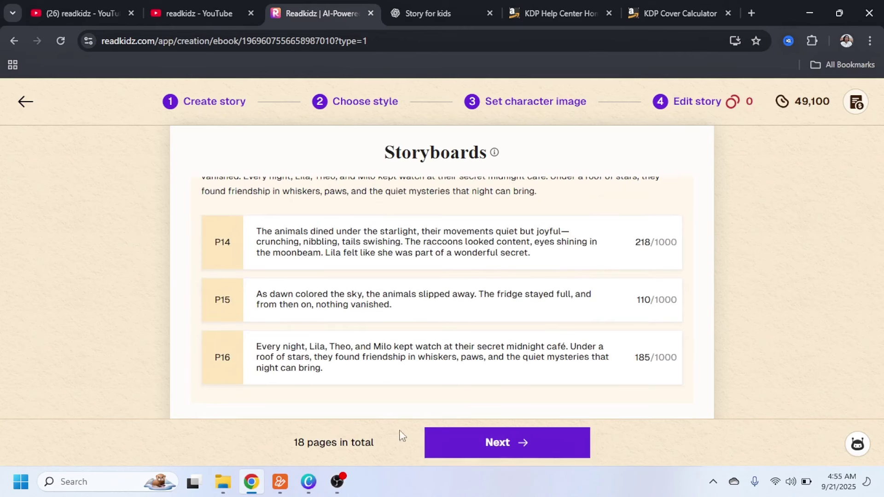
scroll(445, 290, "up", 20)
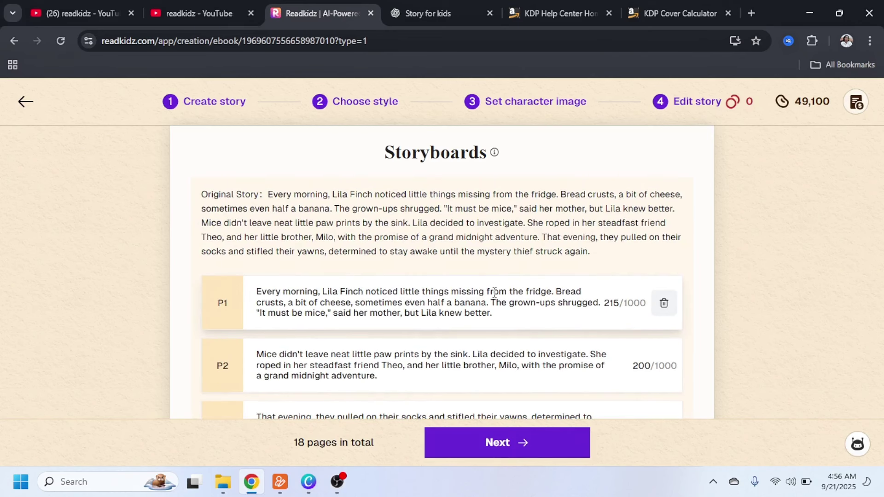
On Amazon KDP's trim-size help page, examine the paperback page-count ranges for each trim size and ink and paper type.
scroll(435, 307, "down", 1)
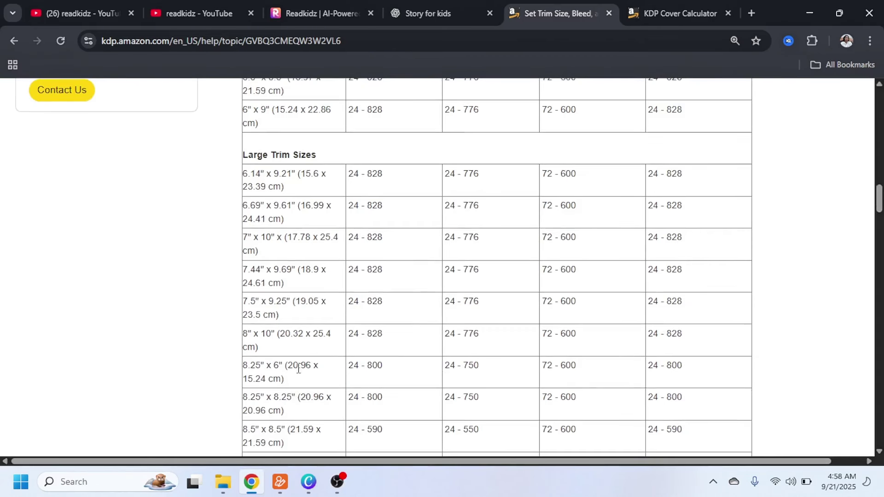
scroll(534, 251, "up", 4)
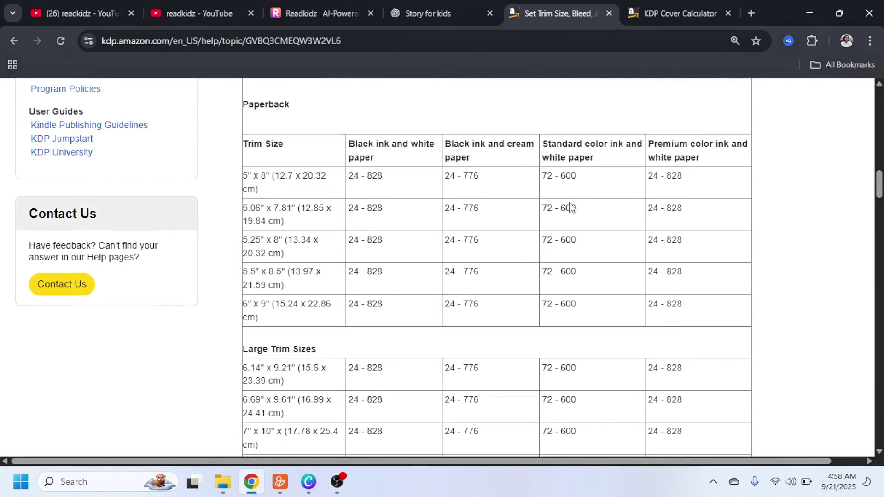
scroll(449, 223, "up", 1)
scroll(471, 237, "up", 1)
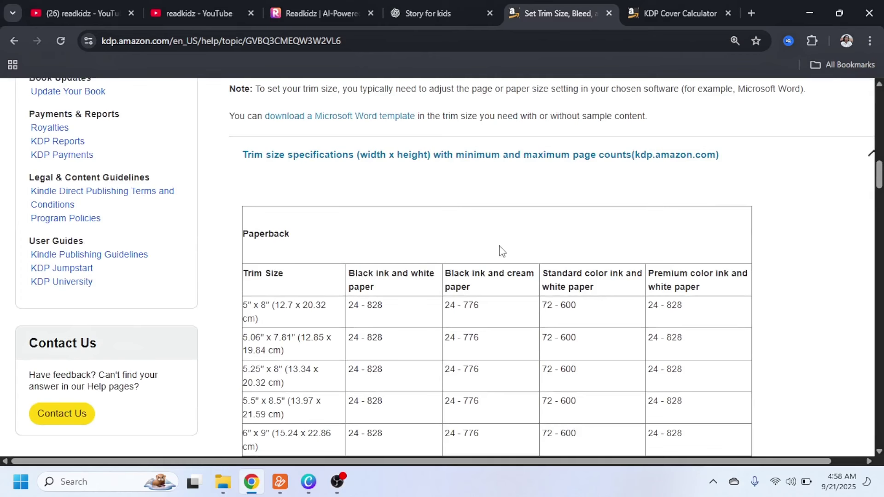
scroll(495, 258, "down", 3)
scroll(414, 277, "up", 2)
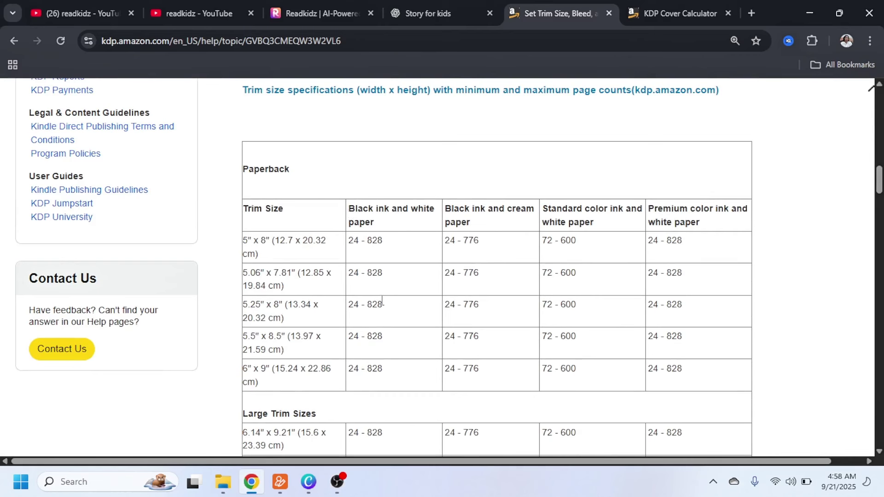
scroll(382, 302, "down", 6)
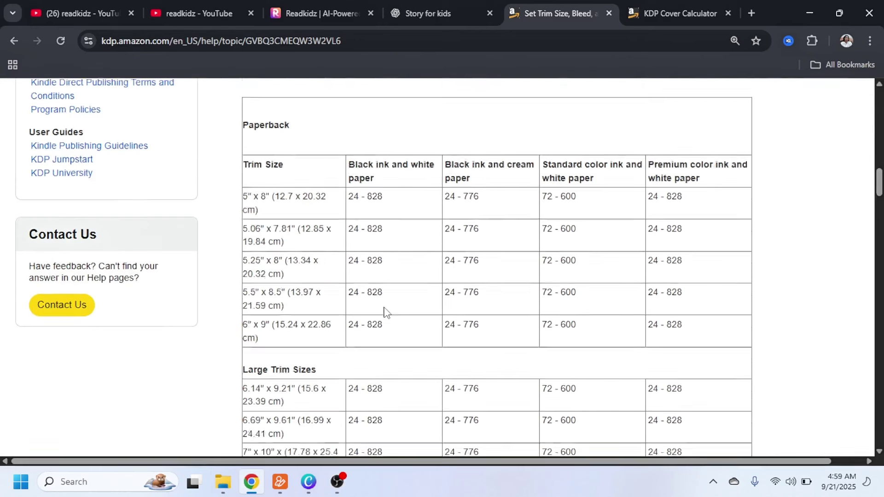
scroll(433, 249, "down", 1)
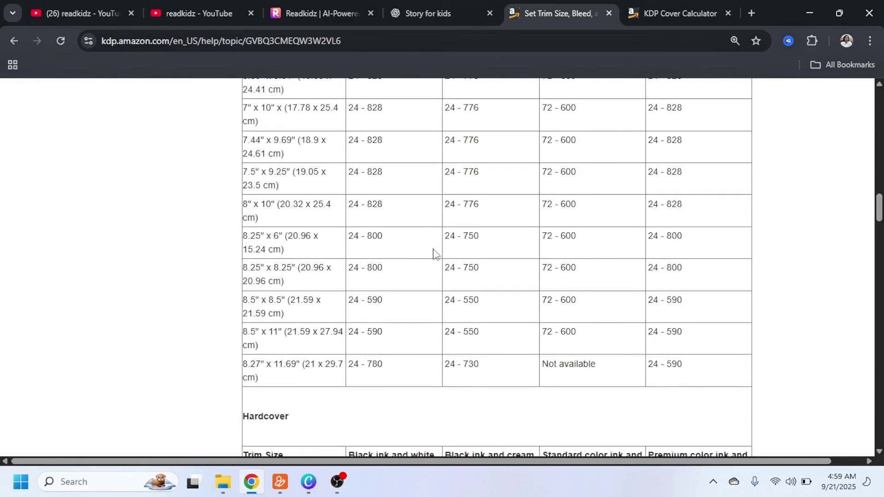
scroll(616, 258, "up", 5)
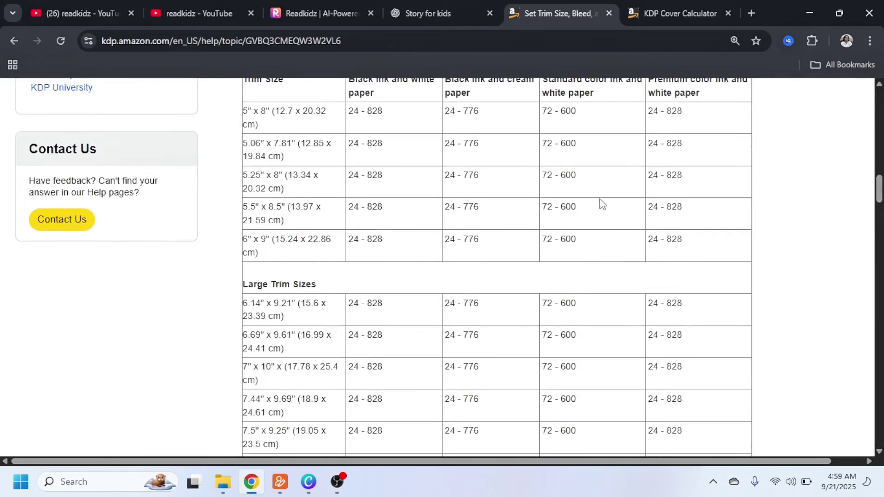
Compare the hardcover page-count ranges with the paperback ones, including the standard and premium color options.
scroll(582, 166, "down", 8)
scroll(562, 261, "down", 1)
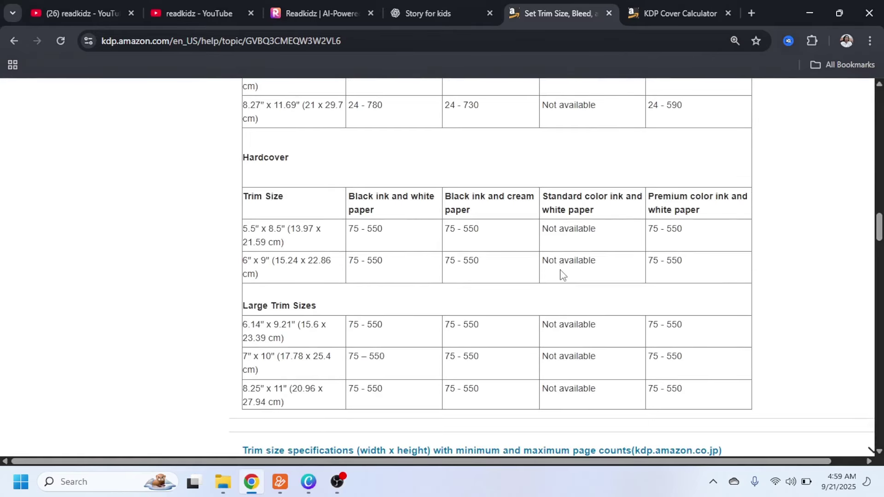
scroll(562, 275, "up", 12)
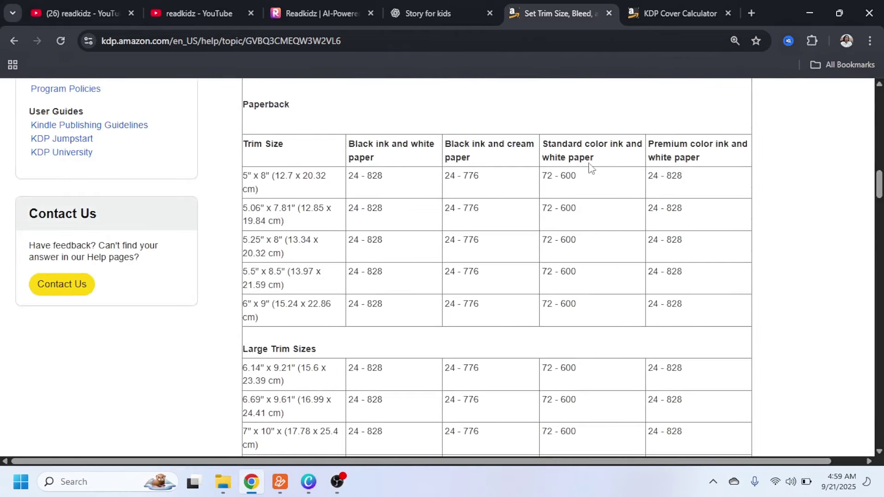
scroll(674, 193, "down", 4)
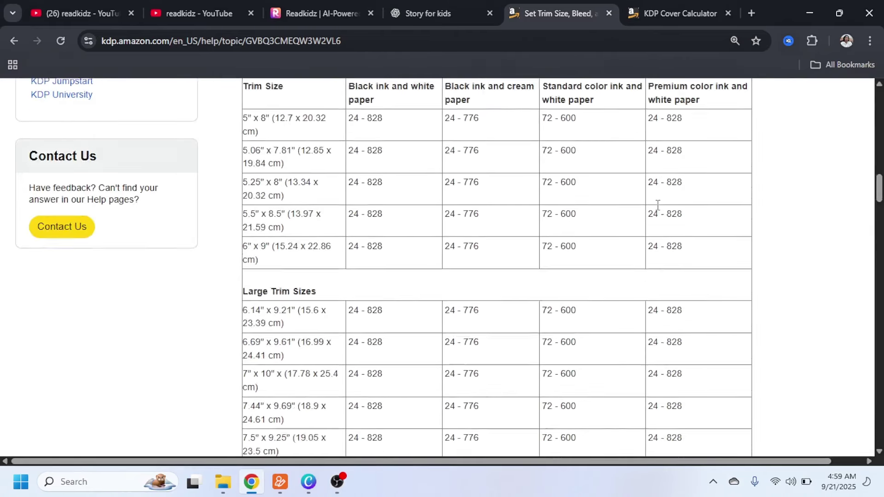
scroll(677, 330, "down", 8)
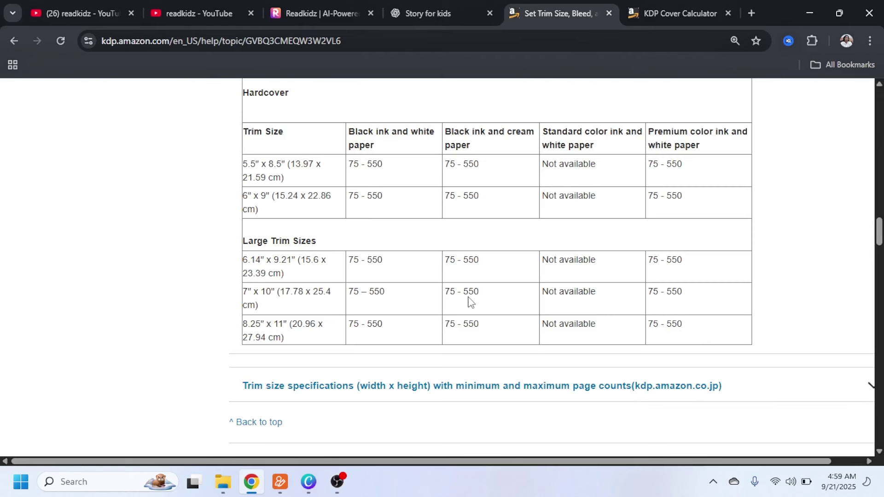
scroll(469, 302, "up", 6)
scroll(617, 360, "down", 1)
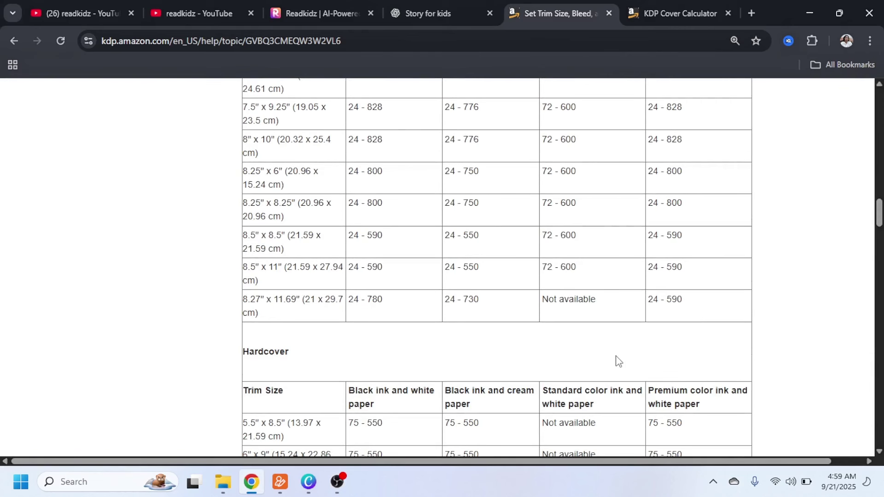
Highlight the 8.25" x 8.25" and 8.5" x 8.5" paperback sizes and check the premium color page-count range for 8.5" x 8.5".
left_click_drag(243, 203, 297, 203)
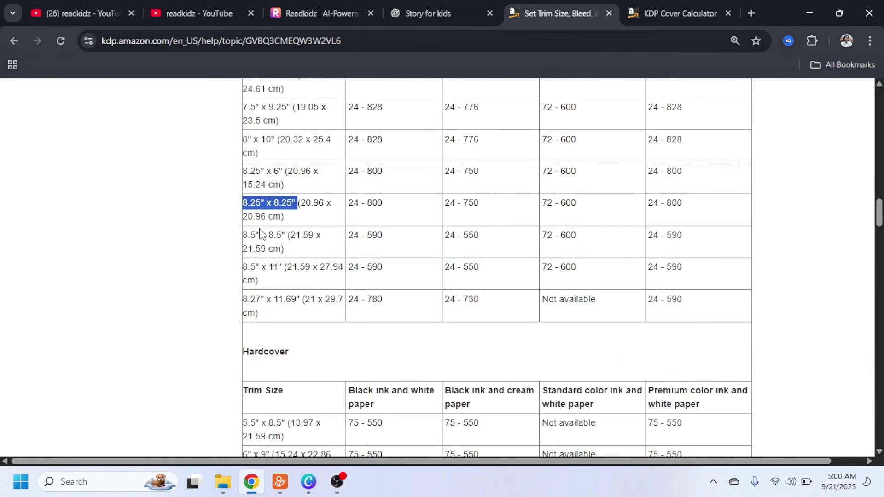
left_click_drag(244, 235, 282, 233)
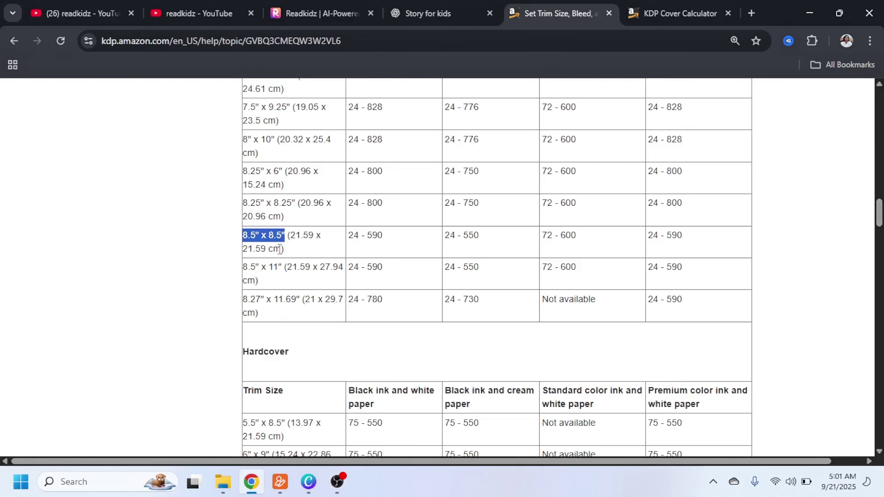
scroll(696, 225, "up", 5)
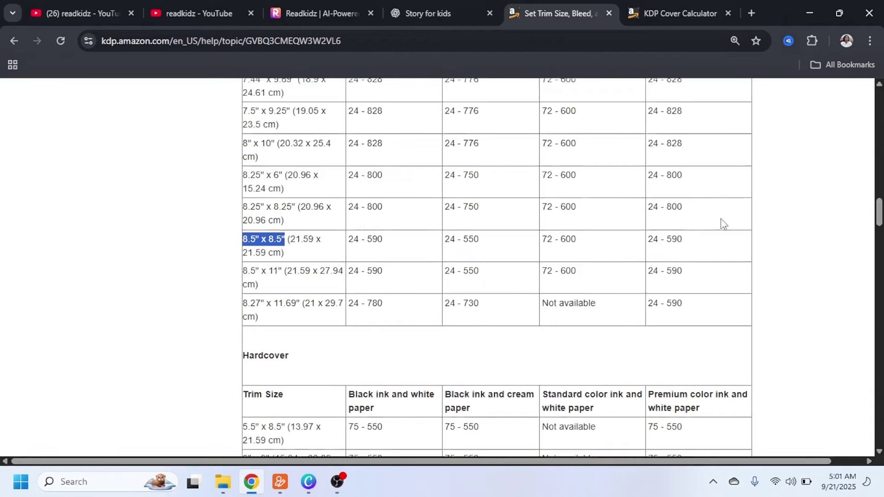
scroll(697, 240, "up", 8)
scroll(695, 250, "down", 6)
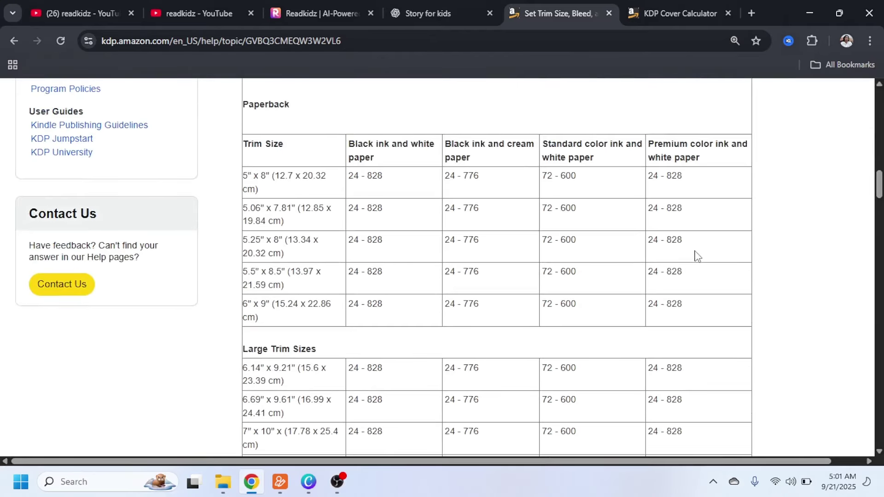
scroll(697, 263, "down", 6)
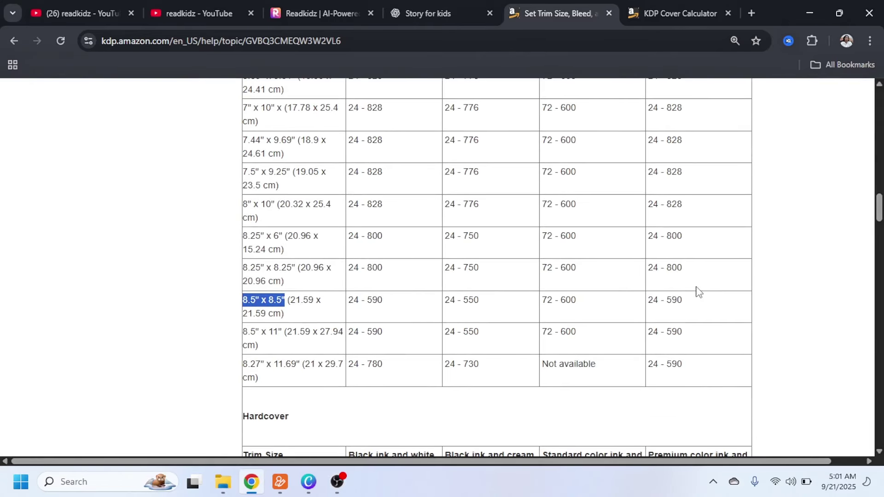
left_click_drag(649, 303, 703, 306)
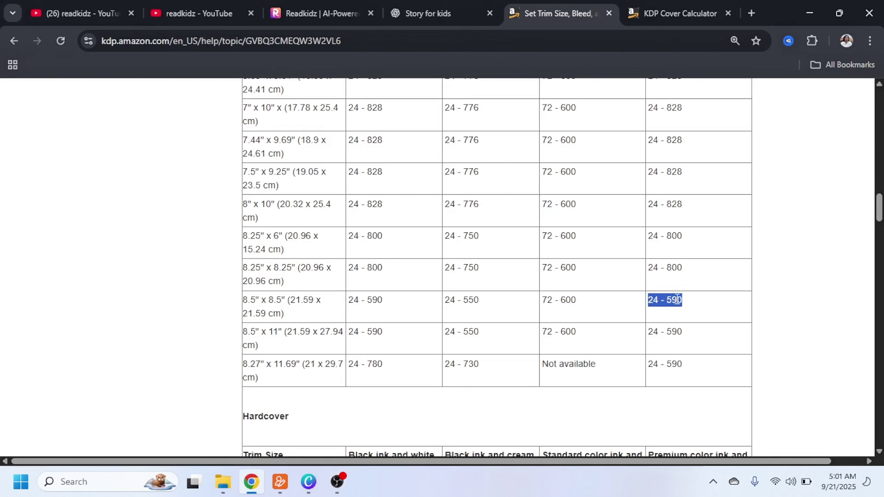
Back in ReadKidz, insert a page after P1 and move P1's text from "The grown-ups shrugged." onward into it.
left_click(314, 15)
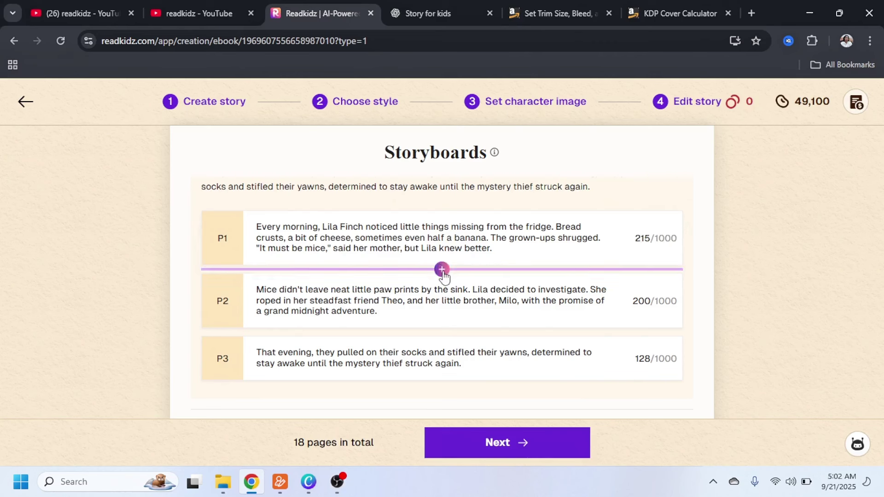
left_click(442, 269)
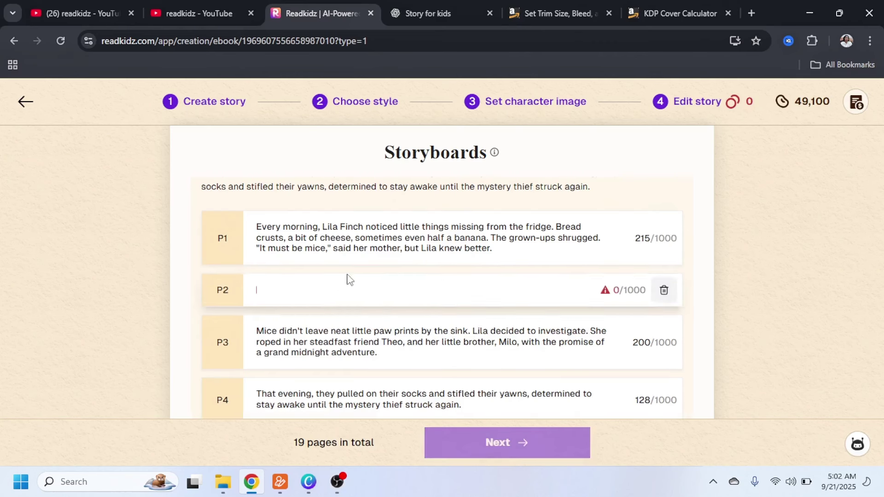
left_click_drag(491, 238, 510, 249)
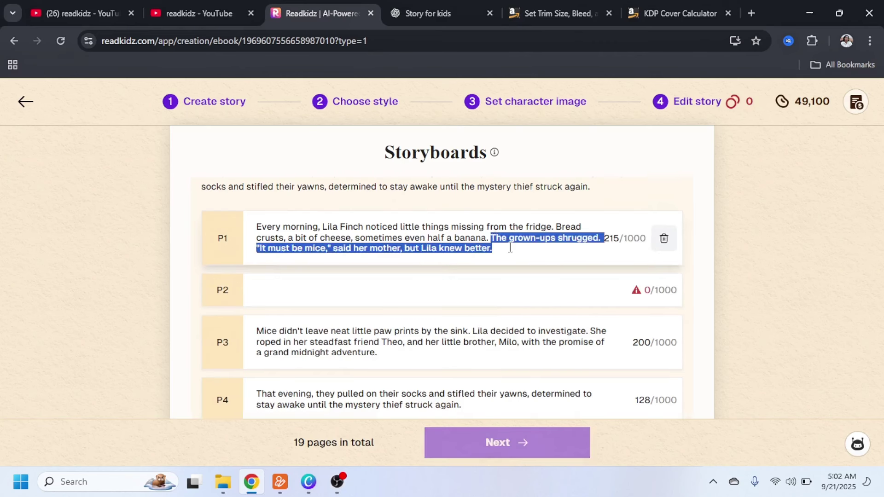
key("ctrl+x")
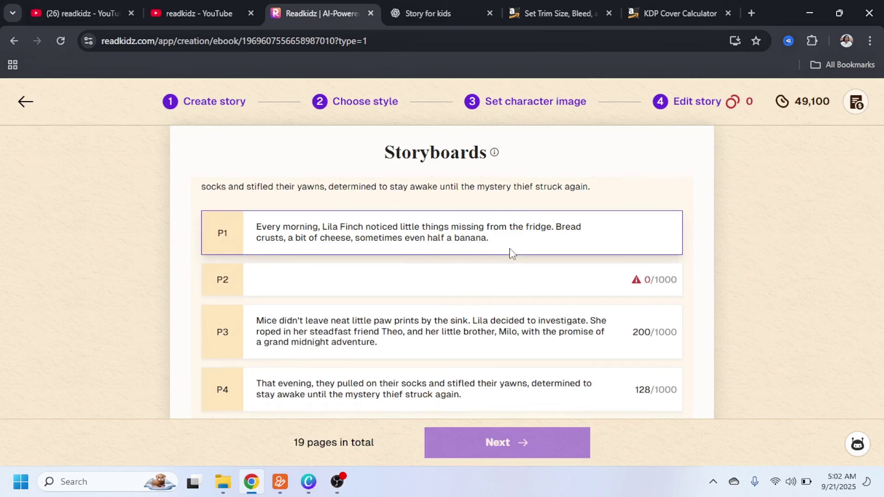
Insert a page after P5 and move P5's last two sentences, about the yawn and the kitchen door, into the new P6.
scroll(512, 254, "down", 5)
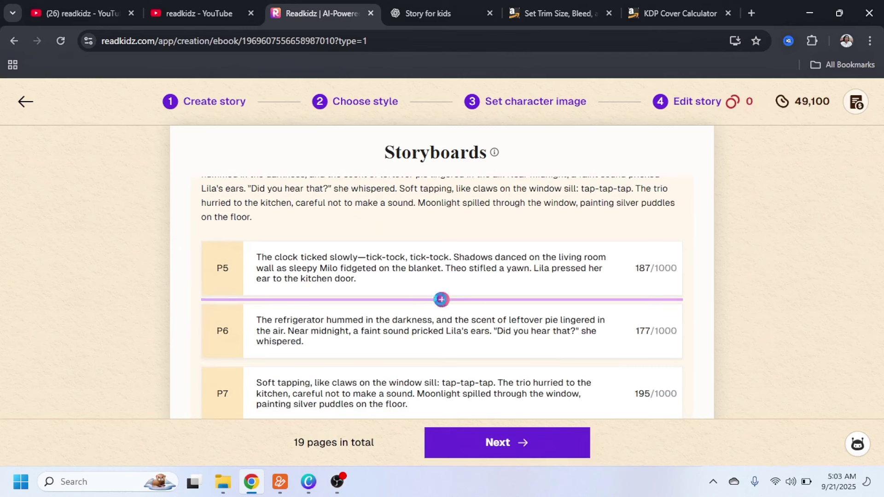
left_click(264, 299)
left_click_drag(445, 268, 465, 282)
key("ctrl+x")
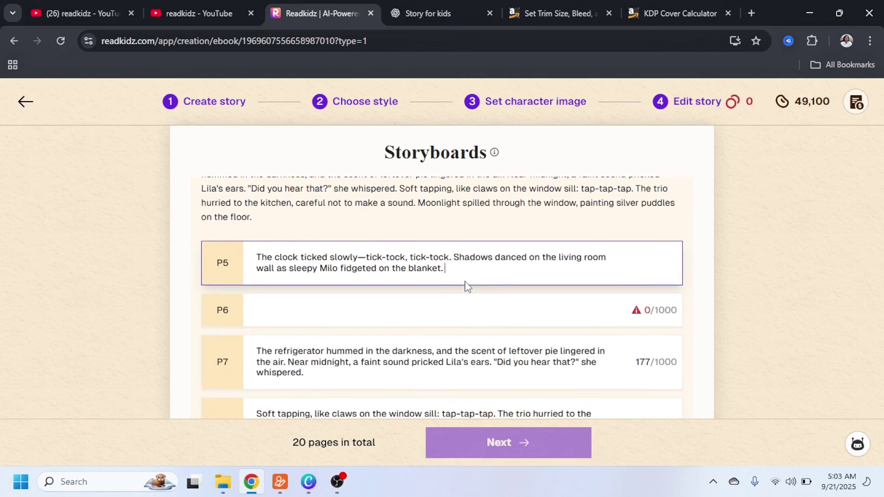
left_click(454, 310)
key("ctrl+v")
Insert a page after P7 and move P7's text from "Near midnight" onward into the new P8.
scroll(307, 294, "down", 2)
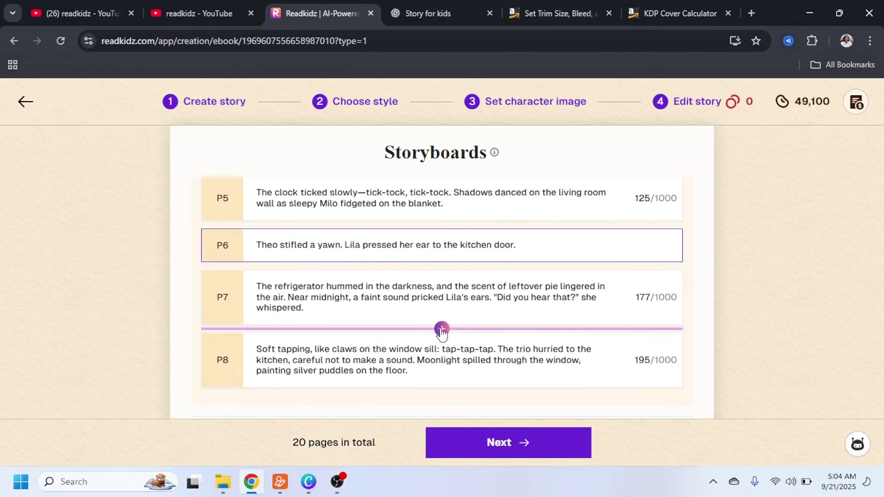
left_click(440, 329)
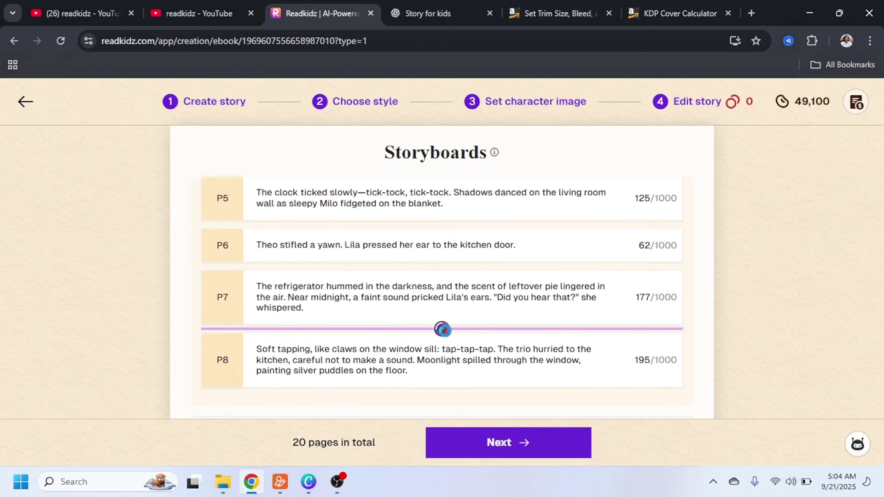
left_click(441, 329)
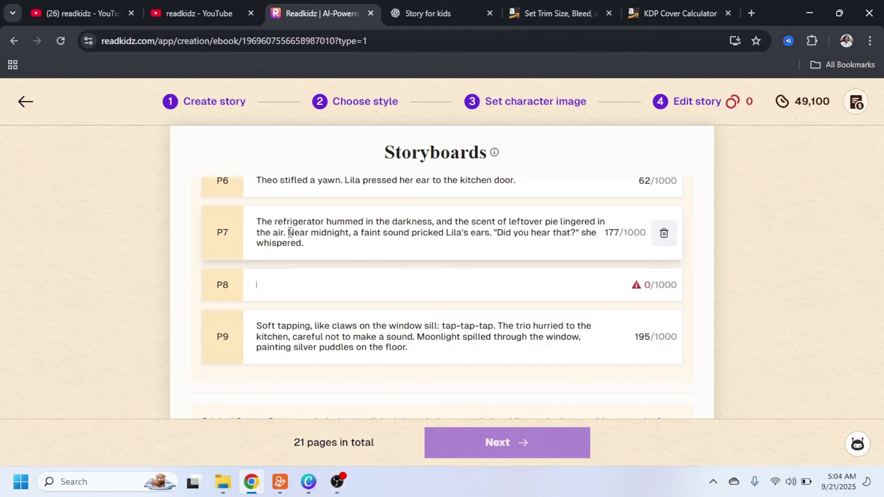
left_click_drag(290, 232, 305, 244)
key("ctrl+x")
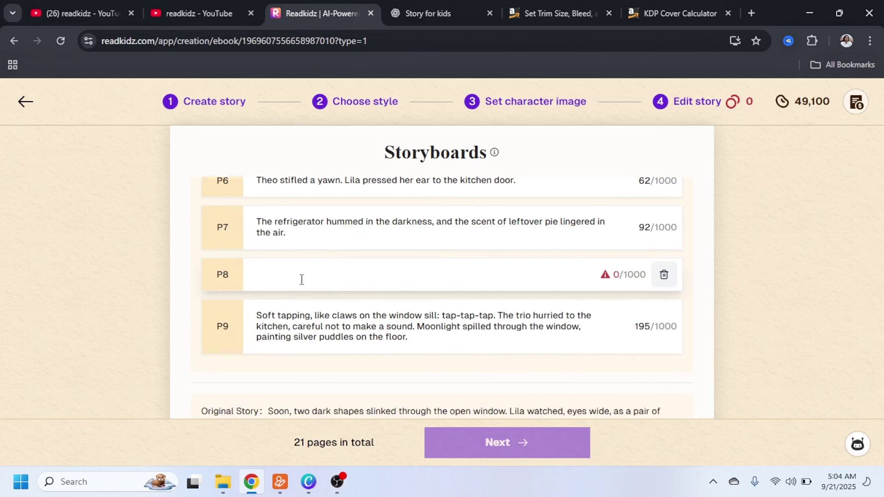
left_click(302, 280)
key("ctrl+v")
Insert a page after P10 and move P10's text from "One paused, sniffing the air." onward into the new P11.
scroll(297, 294, "down", 5)
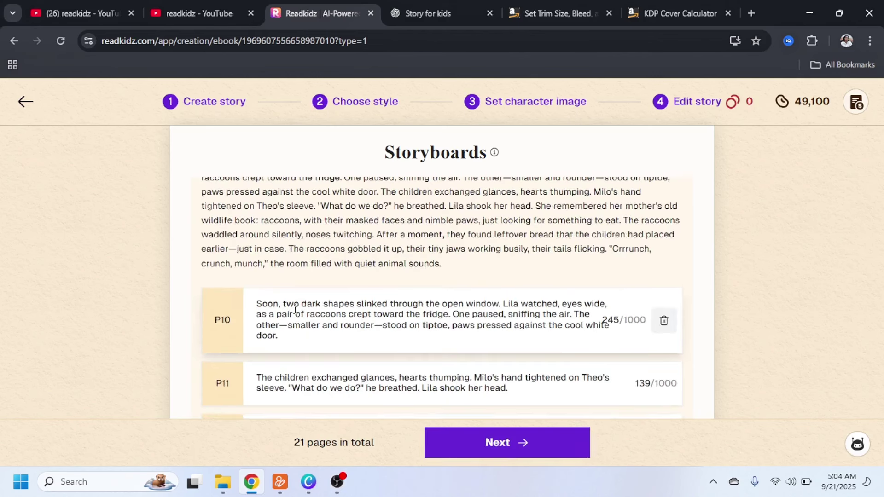
mouse_move(442, 358)
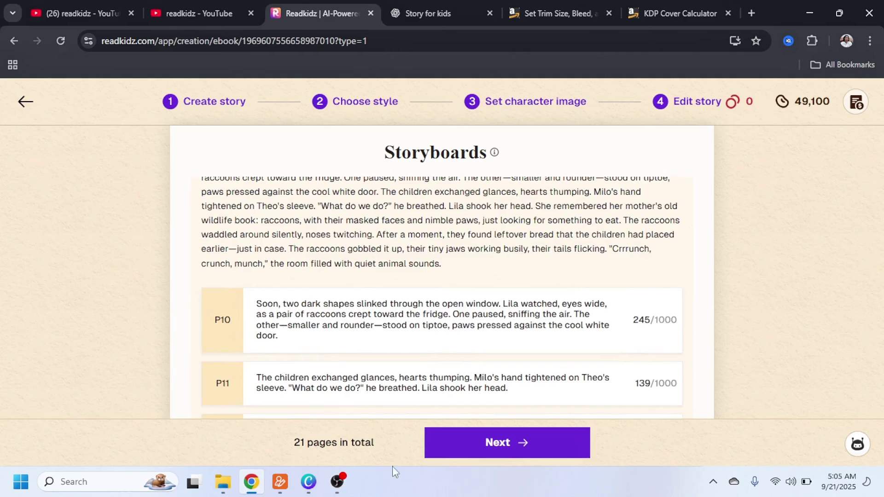
left_click(442, 358)
left_click(452, 325)
key("ctrl+shift+End")
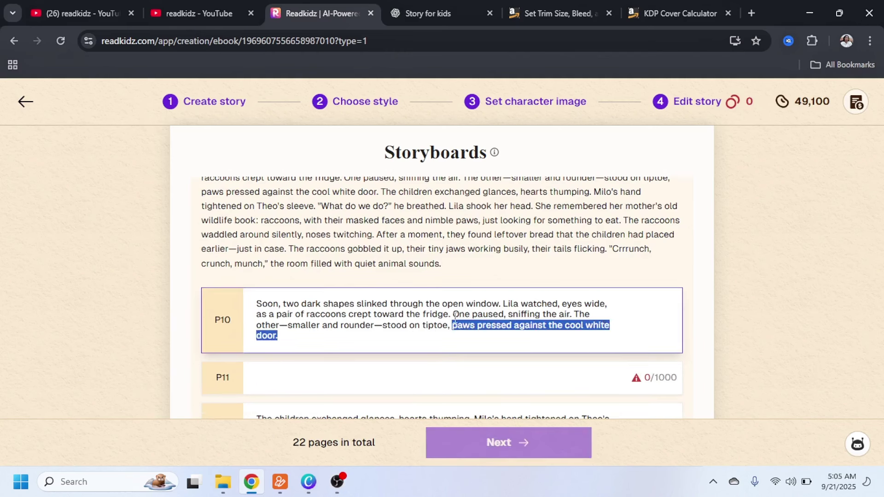
left_click(455, 318)
key("ctrl+shift+End")
key("ctrl+x")
left_click(461, 351)
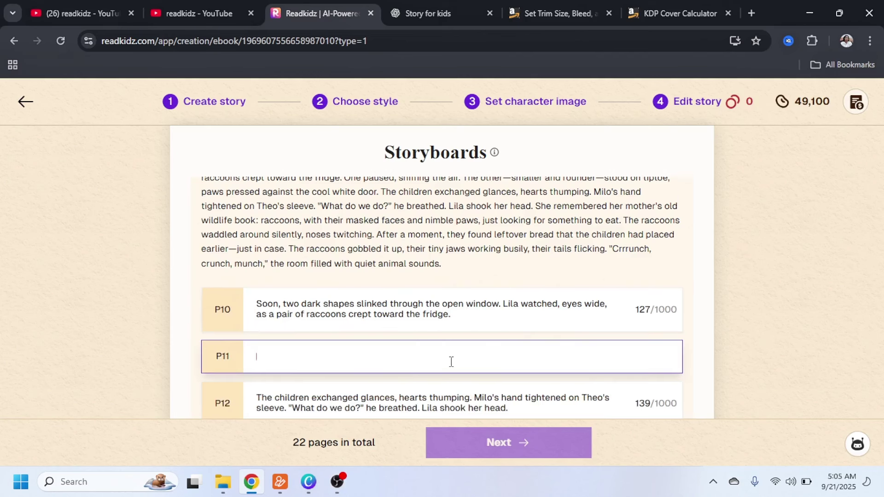
Insert a page after P13 and move the sentence "The raccoons waddled around silently, noses twitching." into the new P14.
scroll(451, 341, "down", 4)
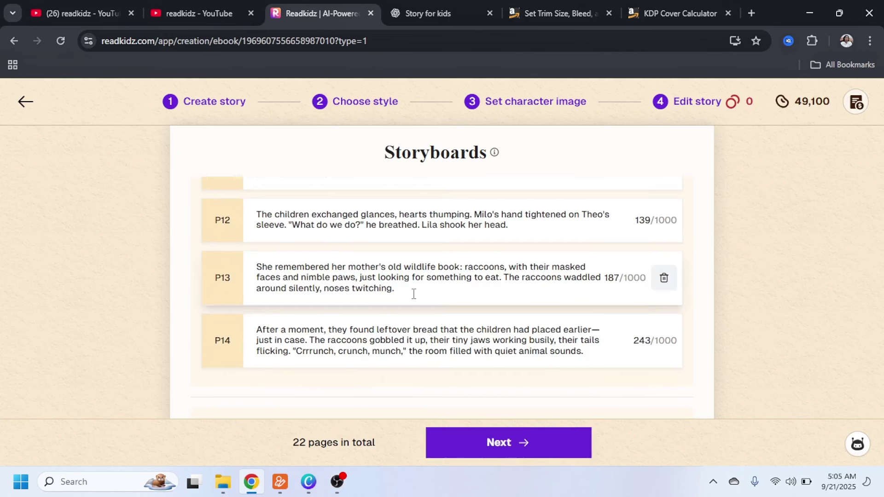
left_click(431, 313)
left_click_drag(503, 278, 516, 288)
key("ctrl+x")
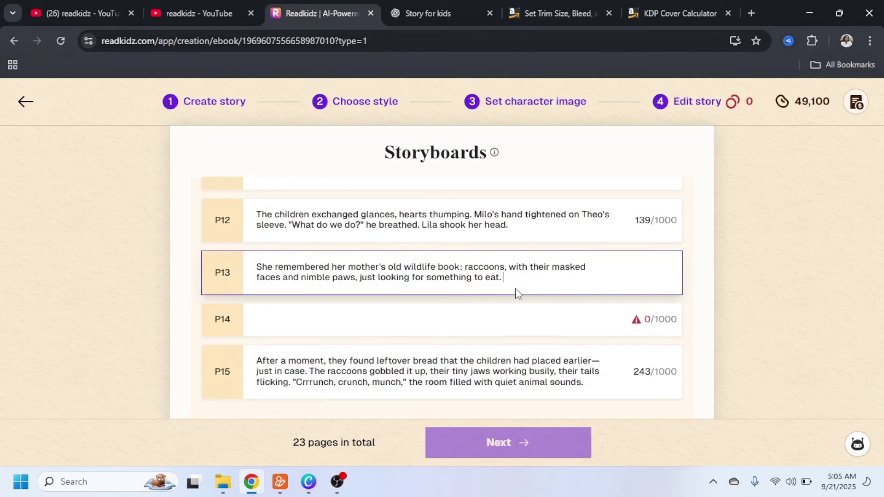
left_click(452, 316)
key("ctrl+v")
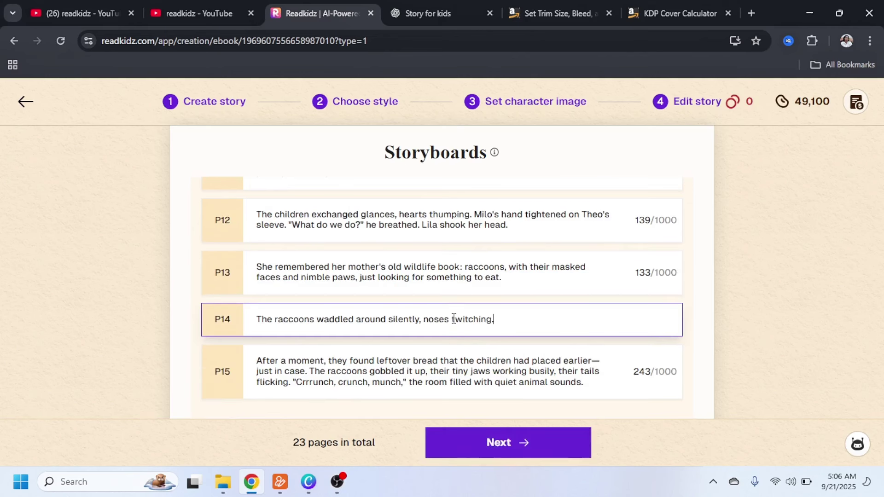
Insert a page after P15 and copy P15's text from "The raccoons gobbled it up" onward into the new P16.
scroll(369, 381, "down", 2)
mouse_move(441, 340)
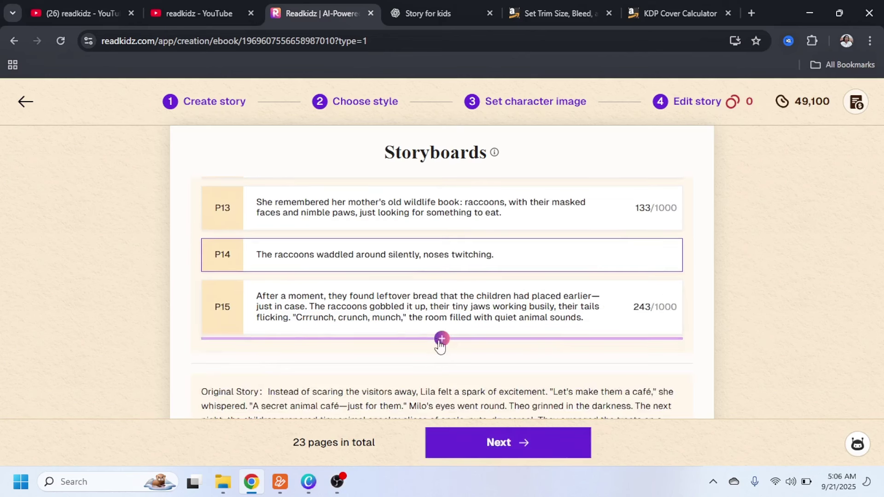
left_click(443, 341)
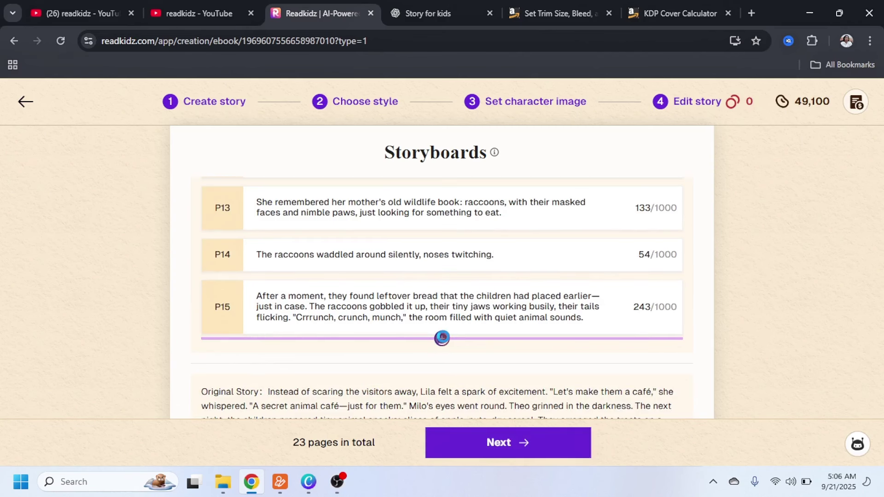
left_click_drag(310, 307, 585, 335)
left_click(507, 357)
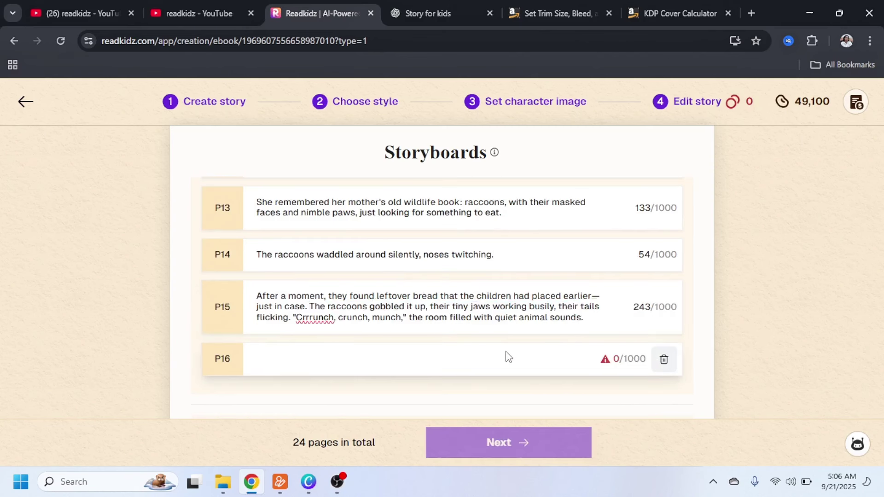
left_click(493, 363)
key("ctrl+v")
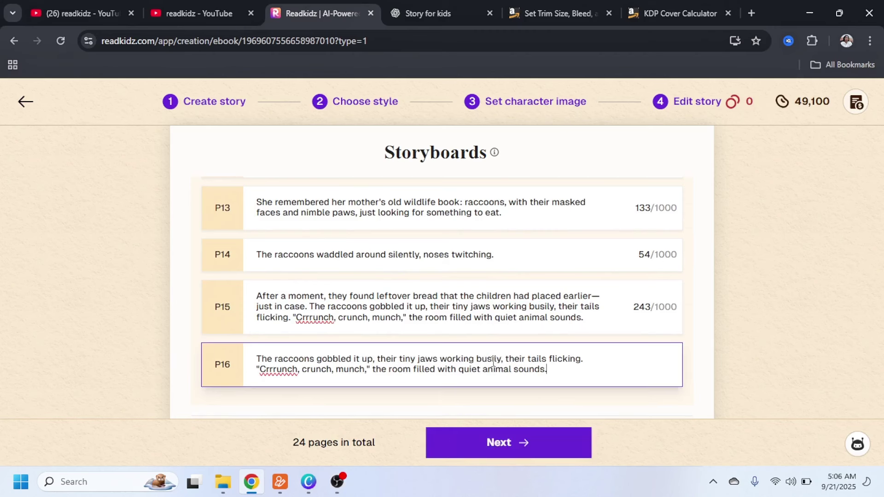
Insert a page after P18 and copy P18's text from "They arranged the treats on a paper plate" onward into the new P19.
scroll(493, 357, "down", 8)
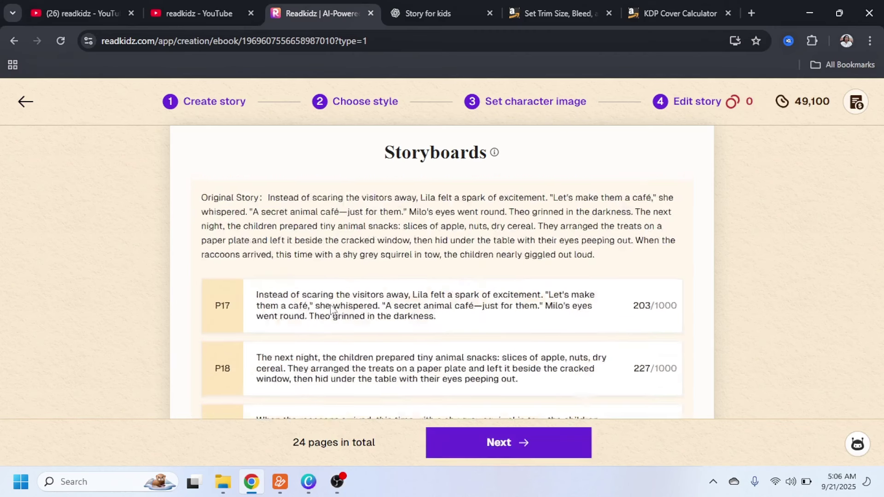
scroll(400, 316, "up", 2)
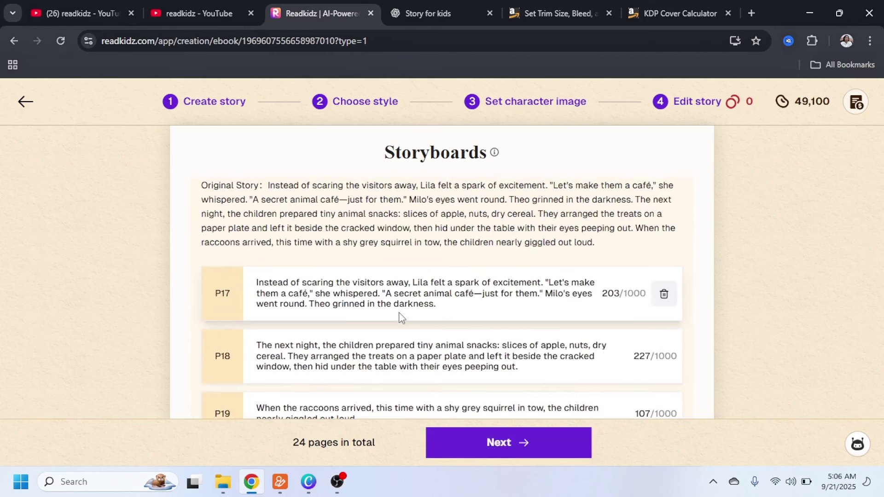
scroll(401, 316, "down", 4)
left_click(371, 260)
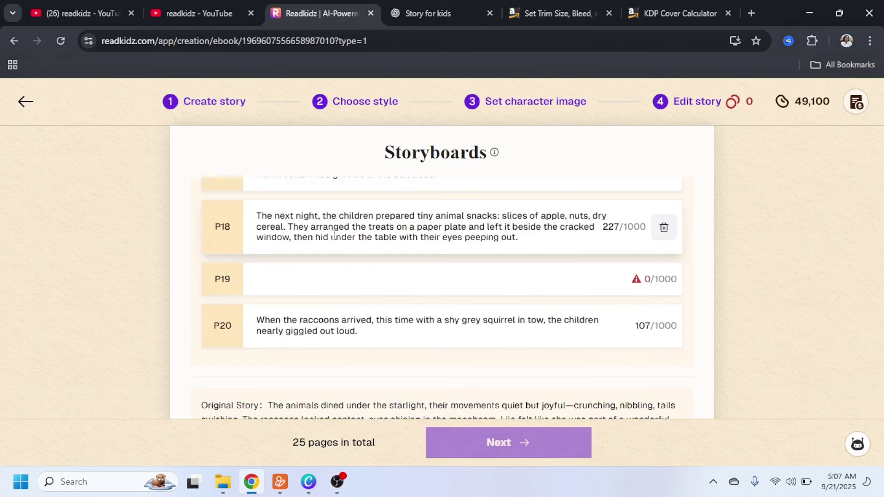
left_click_drag(289, 227, 474, 278)
key("ctrl+c")
left_click(473, 278)
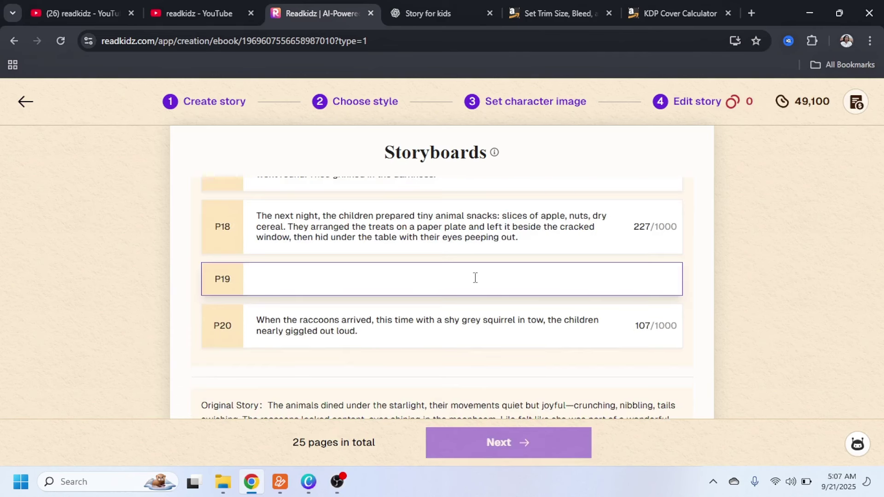
key("ctrl+v")
Insert a page after P21 and move P21's last two sentences, from "The raccoons looked content" onward, into the new P22.
scroll(339, 308, "up", 6)
scroll(338, 309, "up", 8)
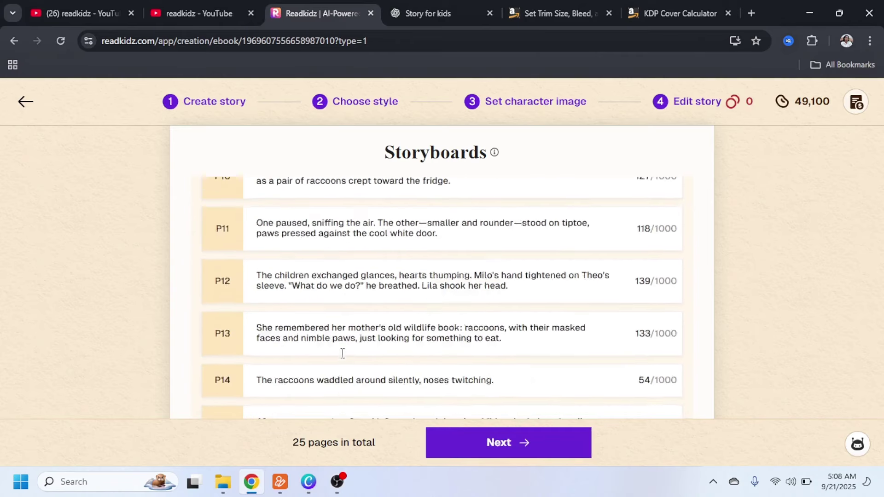
scroll(343, 352, "up", 6)
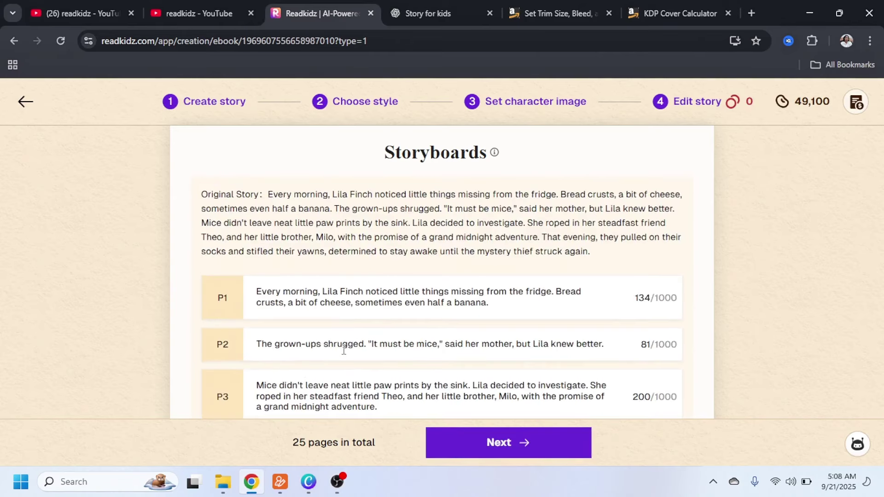
scroll(345, 344, "down", 20)
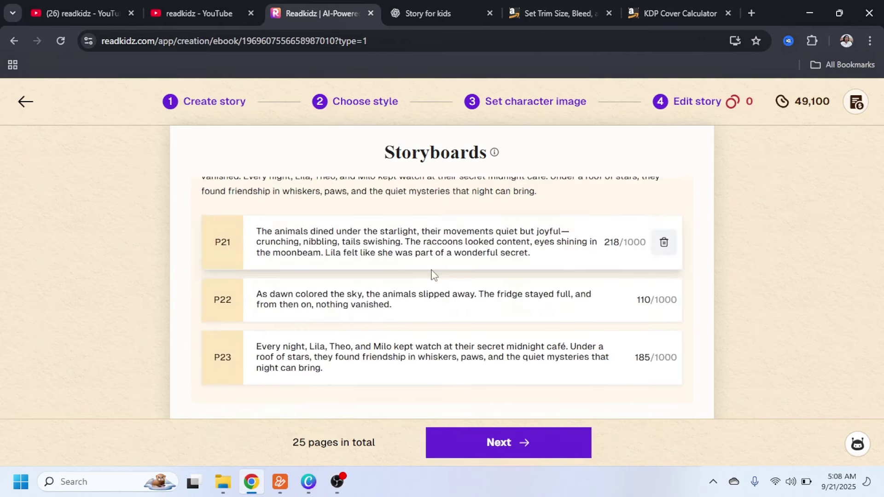
left_click(442, 273)
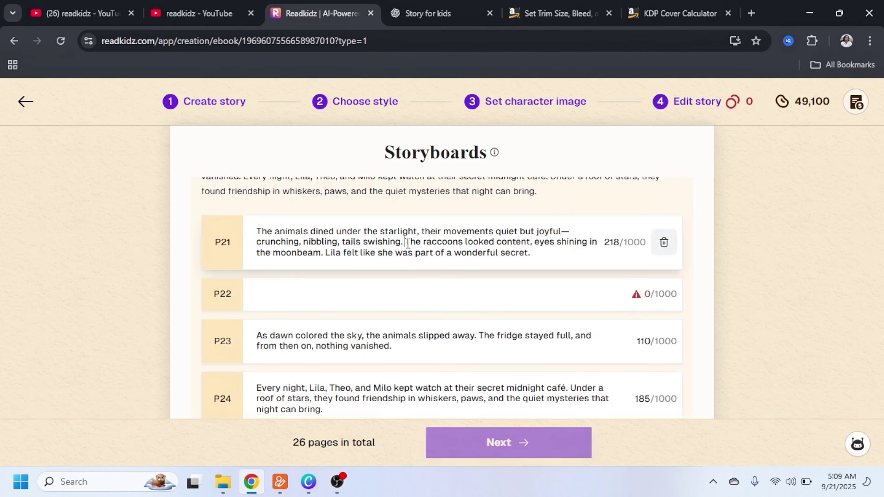
left_click_drag(405, 242, 542, 269)
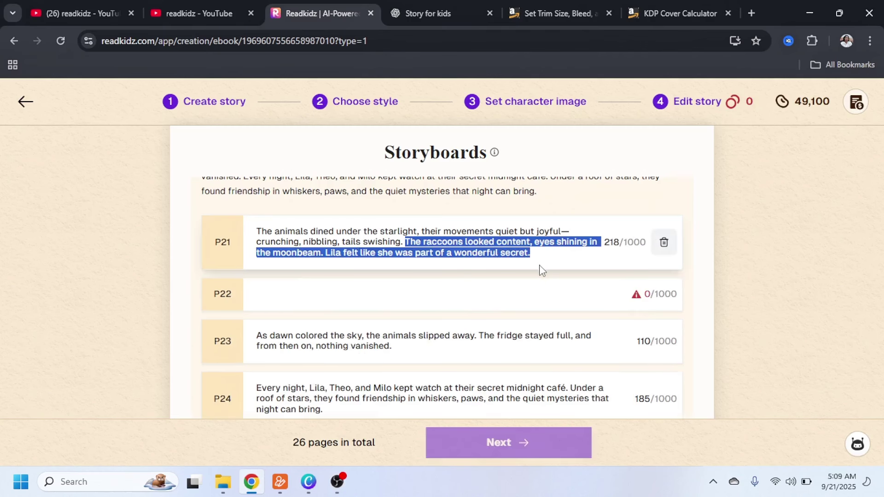
key("ctrl+x")
left_click(386, 280)
key("ctrl+v")
scroll(341, 288, "down", 1)
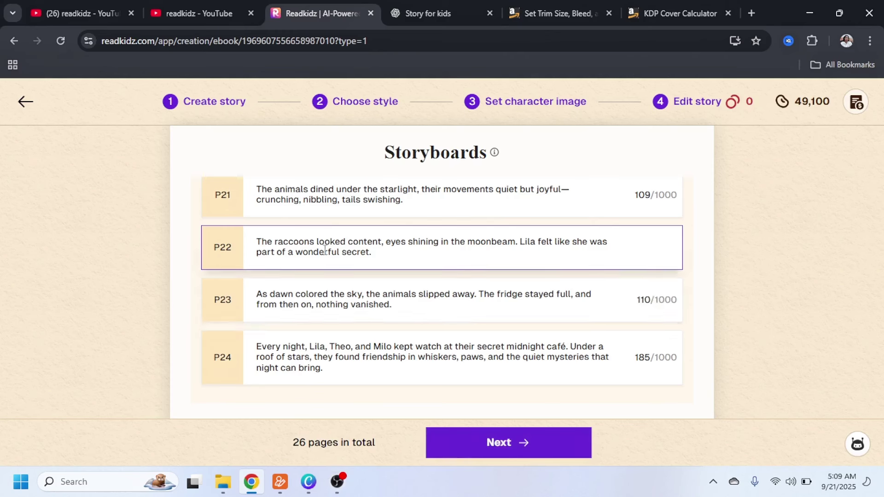
Check the final storyboard pages P21 to P24 and proceed with the finished page split.
scroll(252, 296, "up", 2)
scroll(205, 276, "down", 1)
scroll(205, 276, "down", 2)
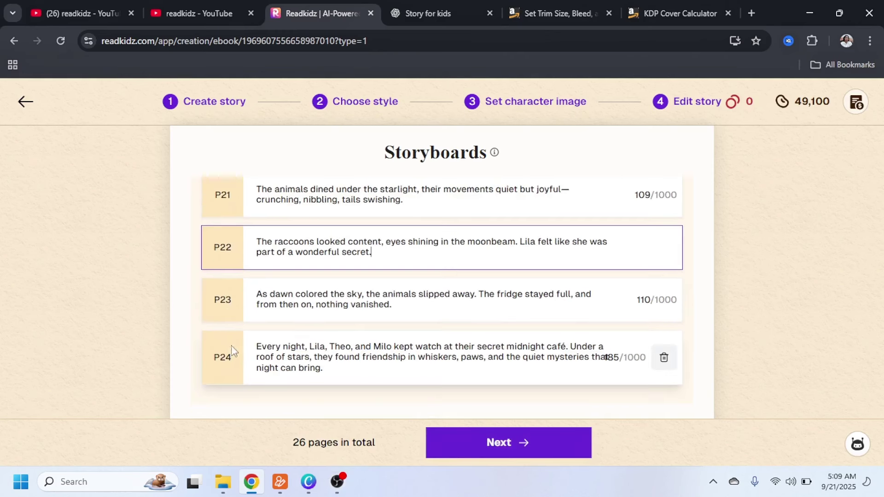
left_click(501, 453)
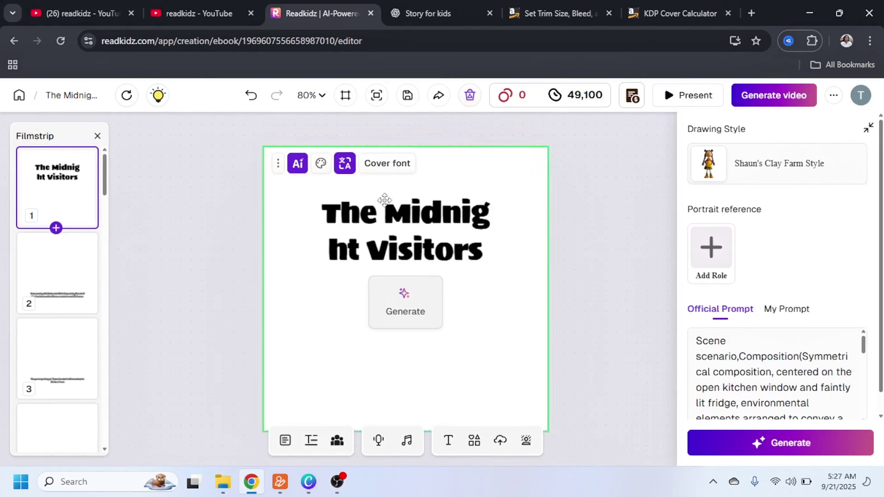
Compare the official and custom prompt options for the cover page, and generate its illustration with the Official Prompt.
scroll(764, 244, "down", 1)
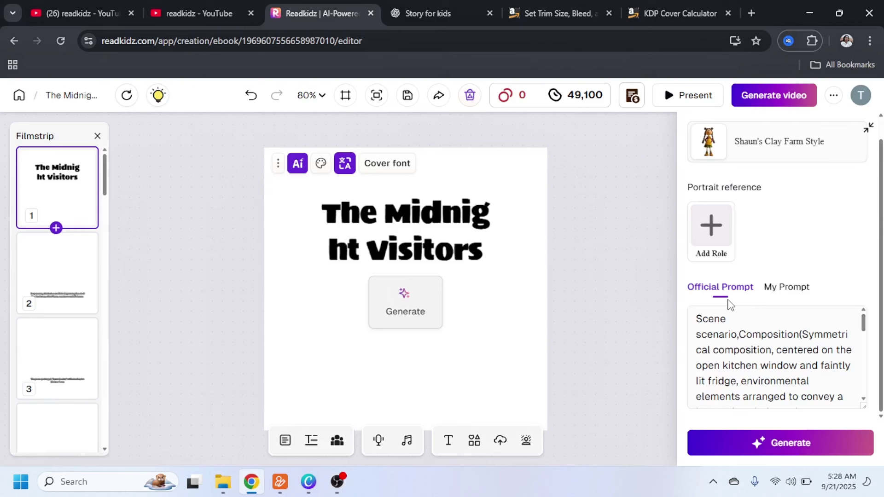
left_click(786, 291)
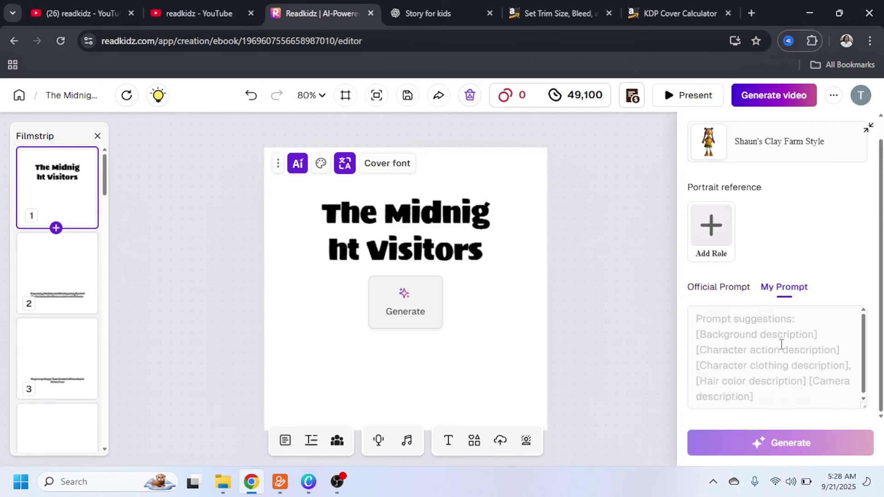
left_click(696, 289)
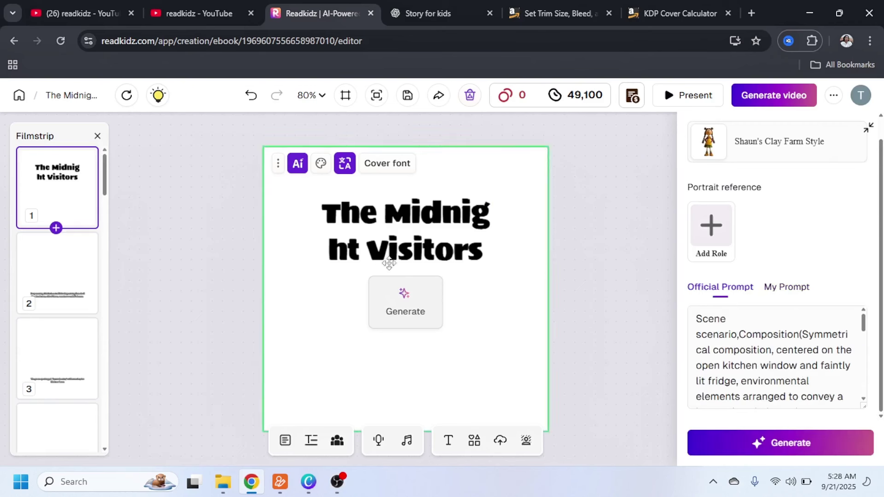
left_click(794, 449)
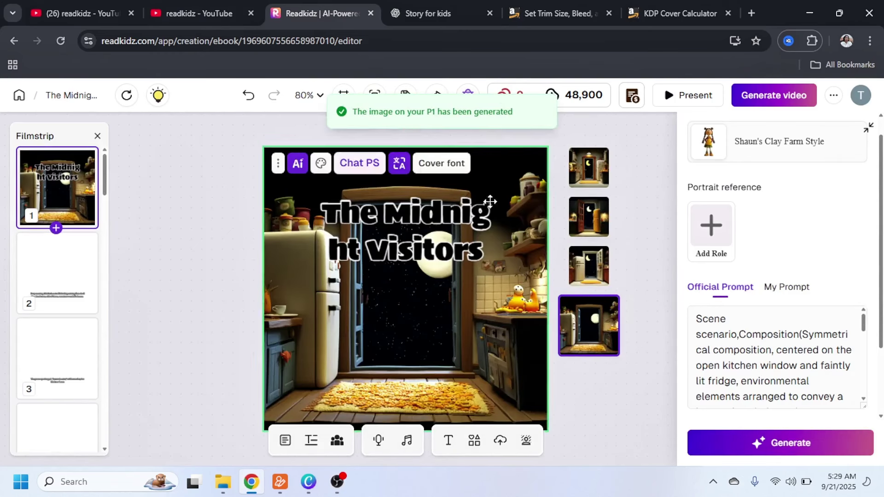
Preview the generated cover variants and apply the third one, with the crescent moon and open white door, to the canvas.
left_click(589, 167)
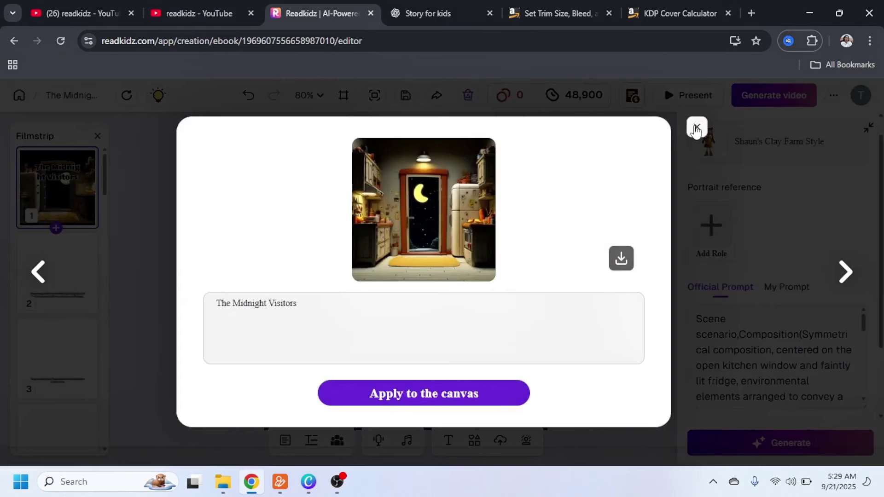
left_click(697, 127)
left_click(589, 325)
left_click(436, 394)
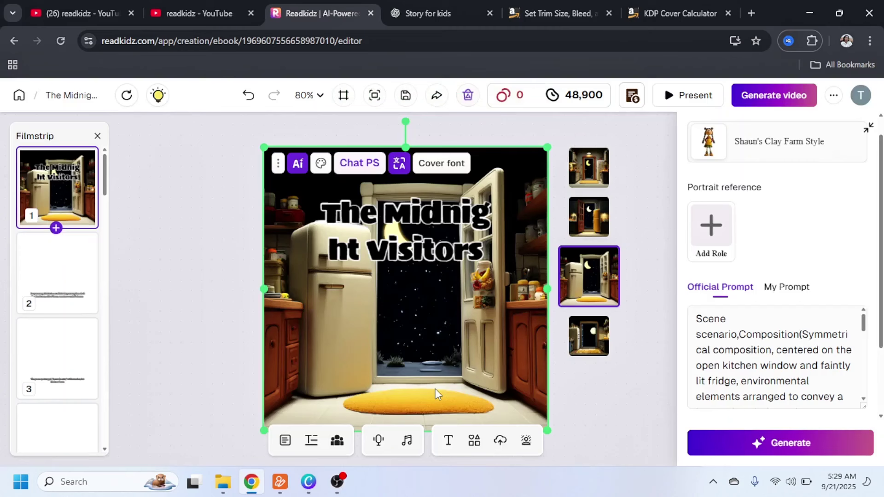
Set the cover title's text colour to white.
left_click(423, 243)
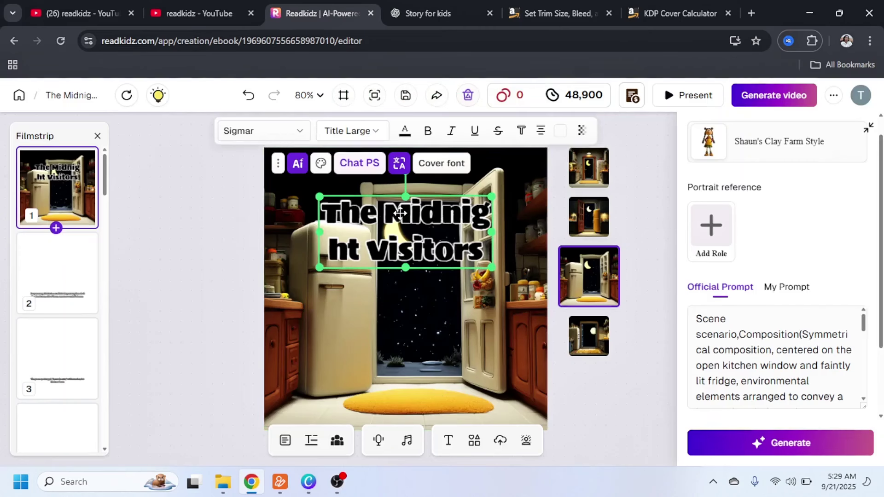
left_click(405, 130)
left_click(345, 158)
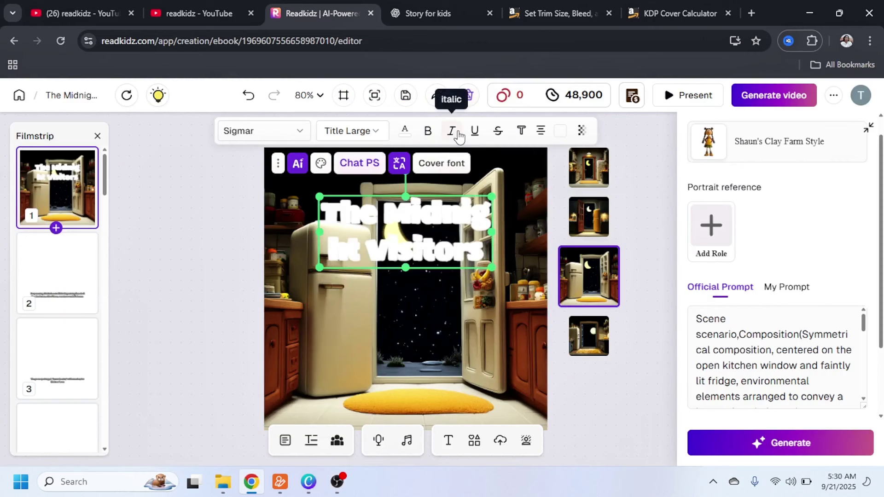
Apply the pale yellow Bloopoly cover font to the title, and enlarge and shift it so "THE MIDNIGHT" fits on one line.
left_click(445, 165)
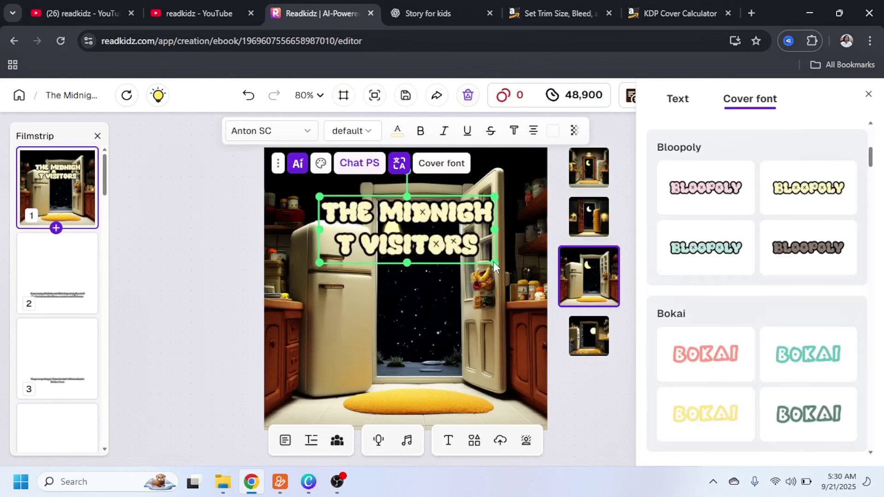
left_click_drag(495, 229, 557, 300)
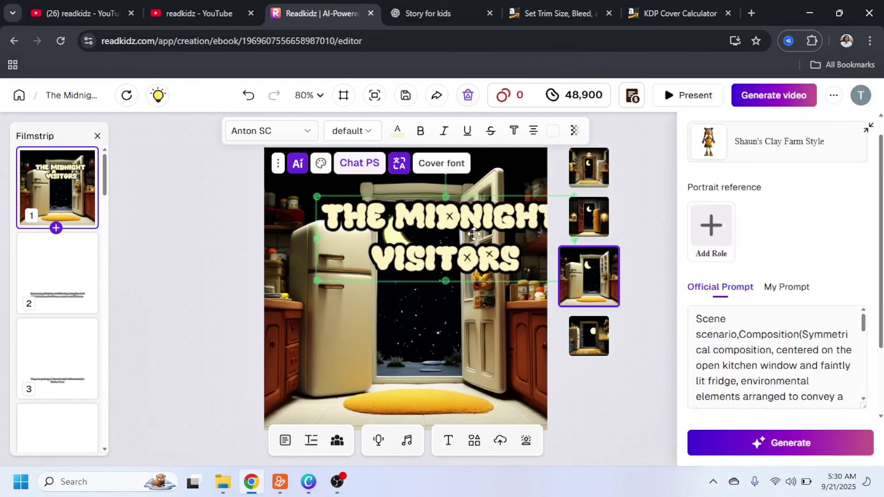
left_click_drag(474, 234, 446, 237)
Recolour the Bloopoly cover title white and adjust its position over the illustration.
left_click(398, 132)
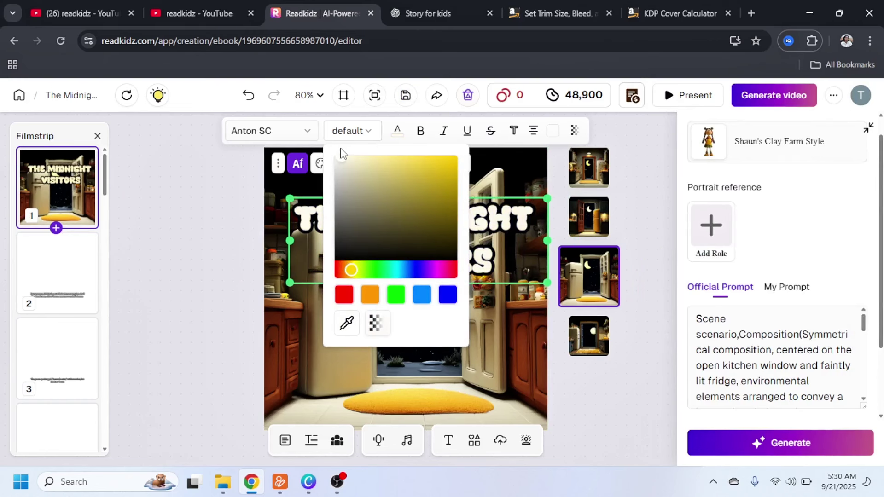
left_click(238, 223)
left_click_drag(444, 221, 445, 251)
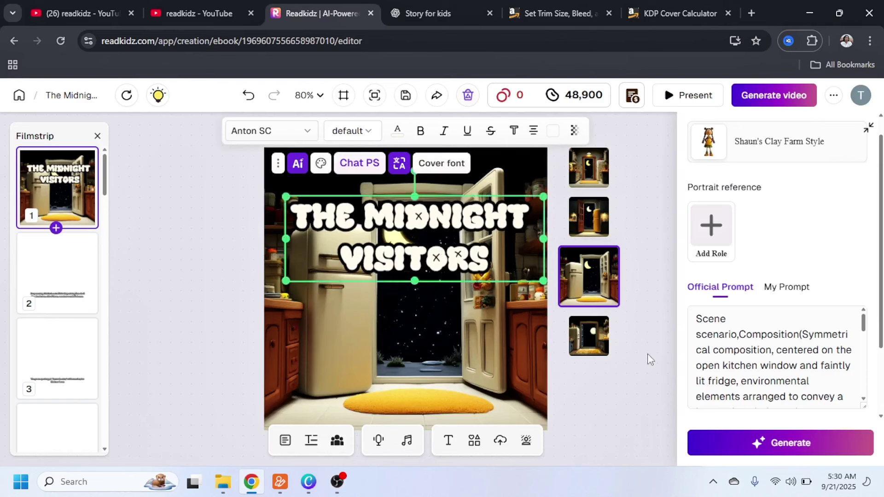
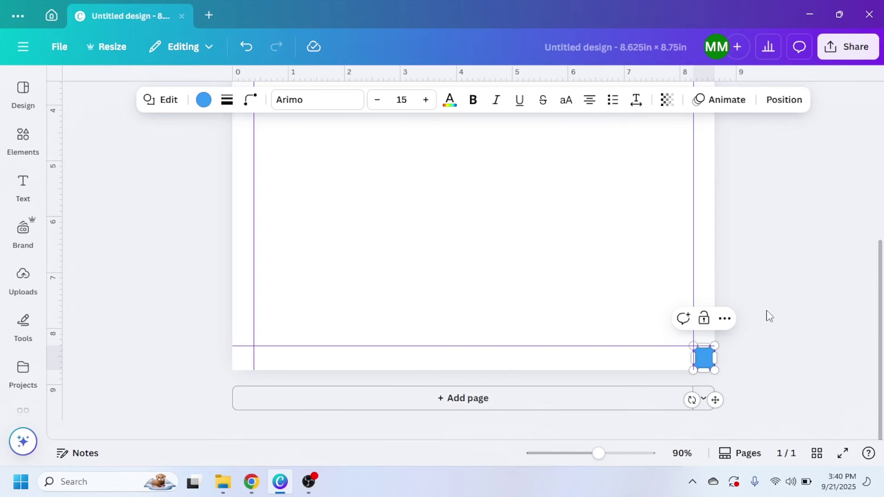
In the 8.625in × 8.75in Canva design, delete the blue square from the page's bottom-right corner.
left_click(715, 373)
left_click(703, 361)
key("Delete")
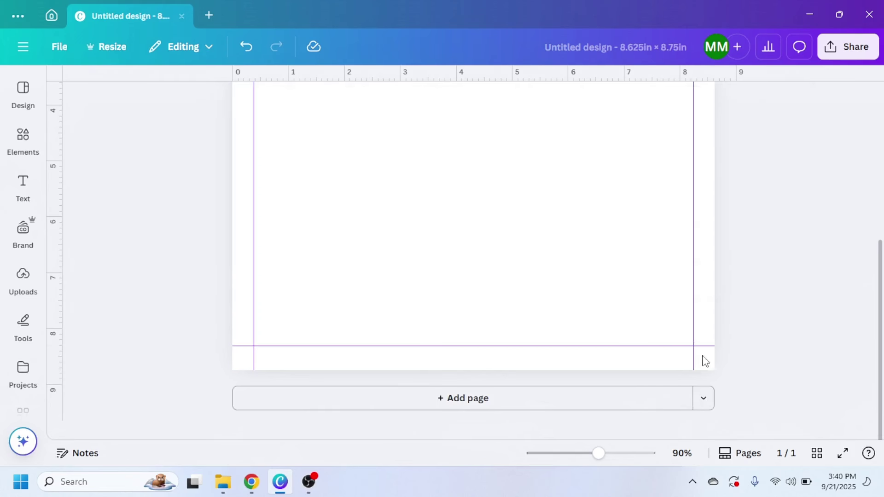
Check the margin guides around the blank page and duplicate the page.
scroll(677, 330, "up", 1)
scroll(667, 299, "down", 2)
scroll(569, 247, "up", 3)
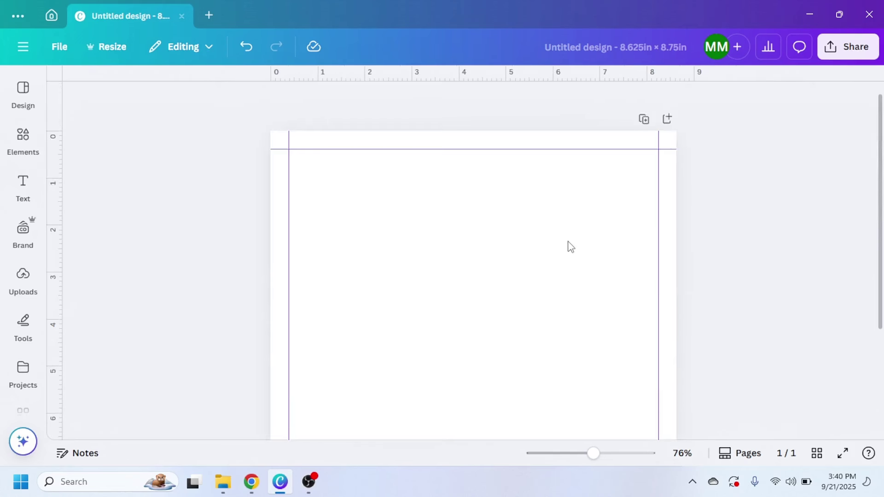
scroll(569, 247, "up", 2)
scroll(569, 247, "down", 1)
scroll(570, 247, "down", 2)
scroll(569, 248, "up", 2)
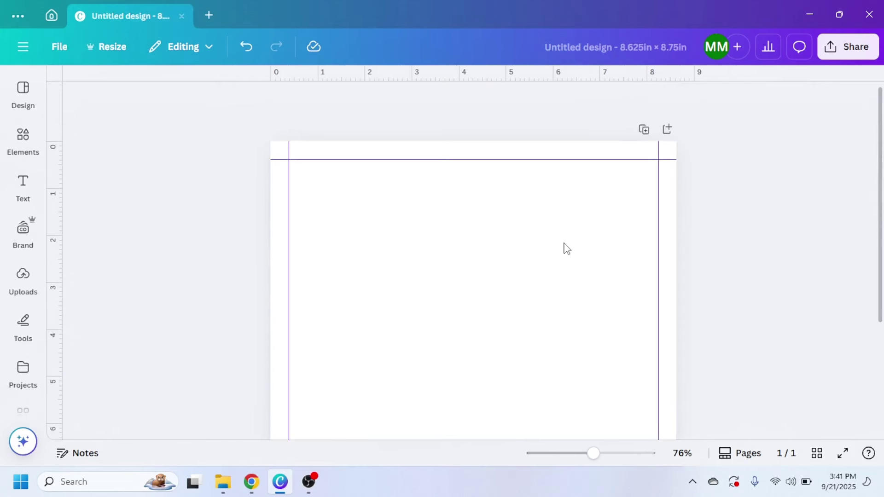
scroll(564, 246, "up", 2)
scroll(563, 248, "down", 2)
scroll(562, 249, "down", 2)
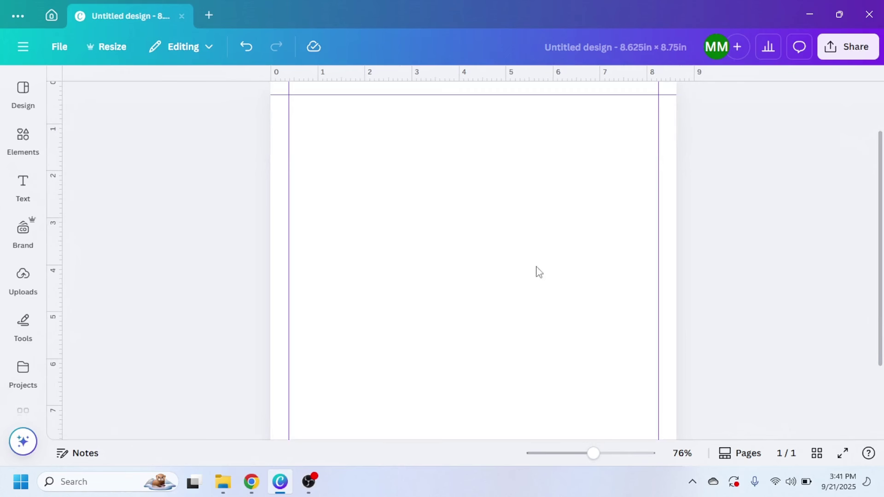
scroll(466, 246, "down", 2)
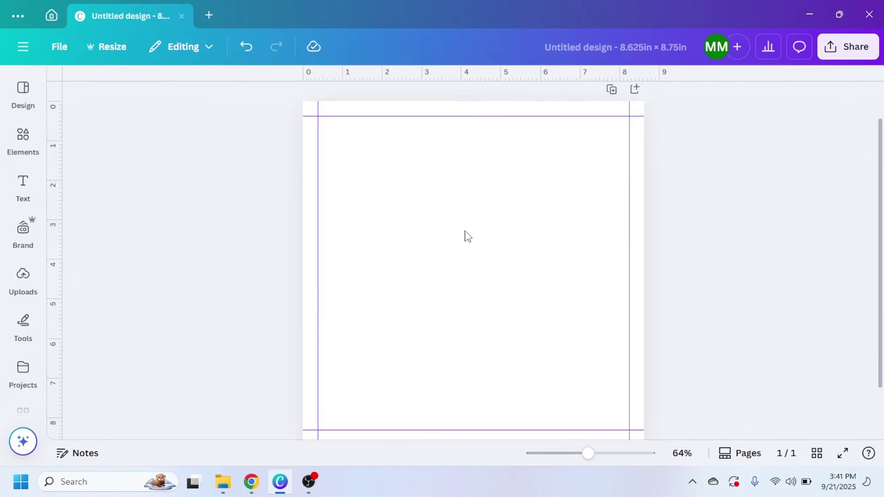
left_click(612, 97)
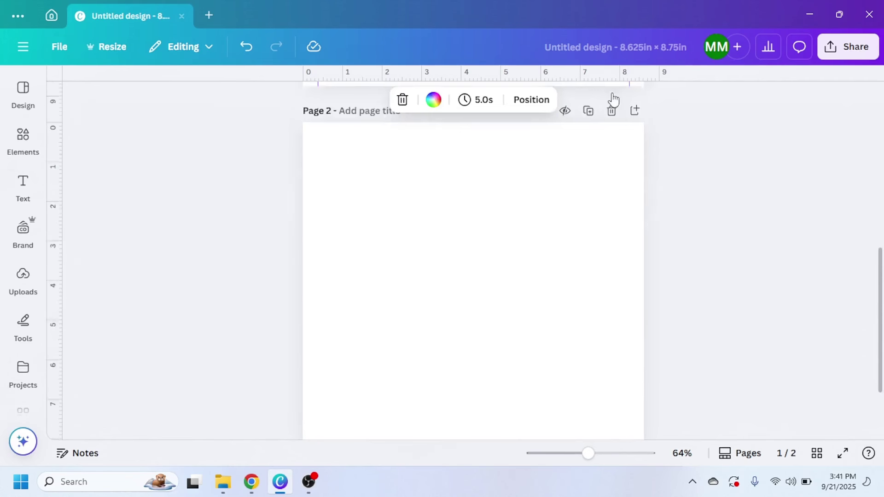
Duplicate the blank guide page three times to make five pages.
left_click(591, 91)
left_click(591, 91)
left_click(591, 91)
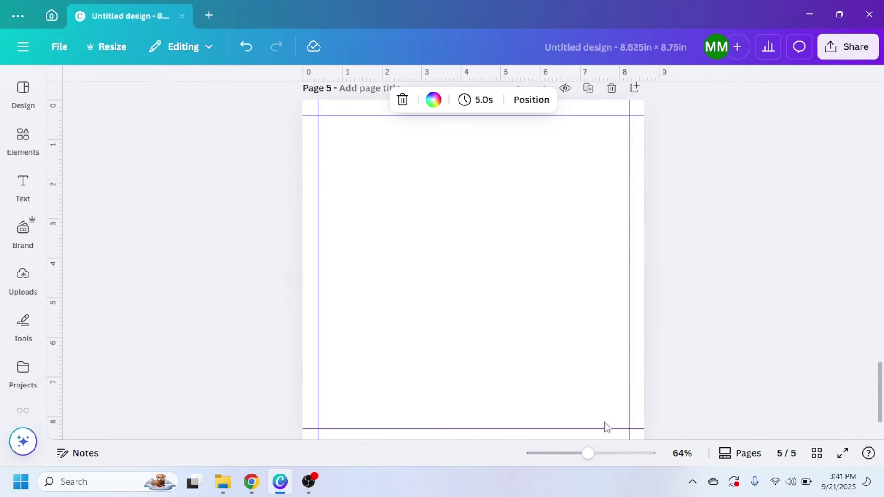
Duplicate the five blank pages as a batch until the design has 25 pages, and return to page 1.
left_click(816, 453)
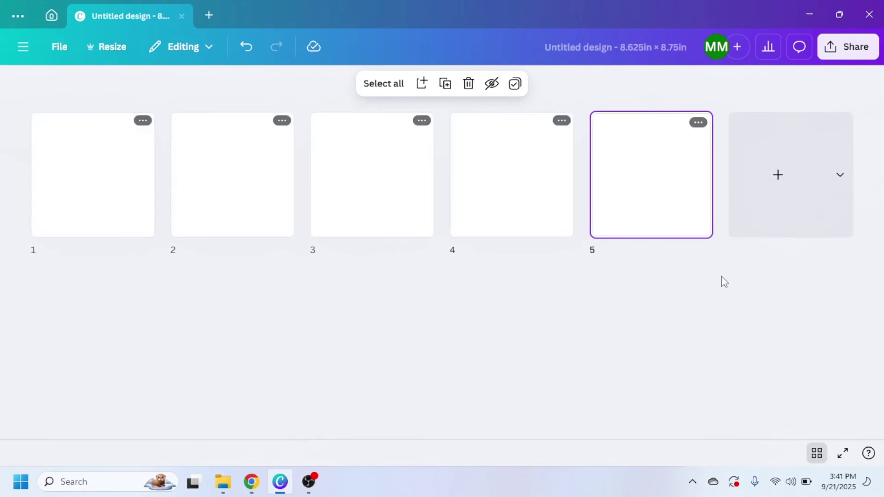
left_click_drag(693, 273, 97, 197)
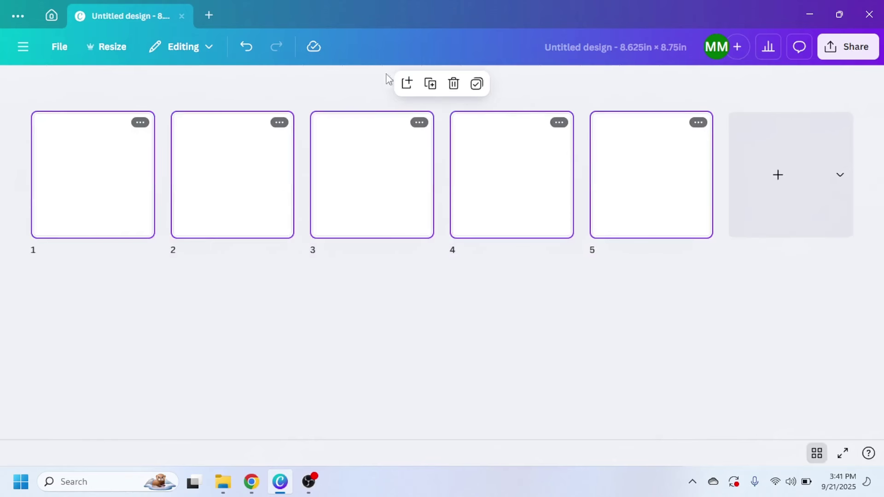
left_click(429, 87)
left_click(450, 87)
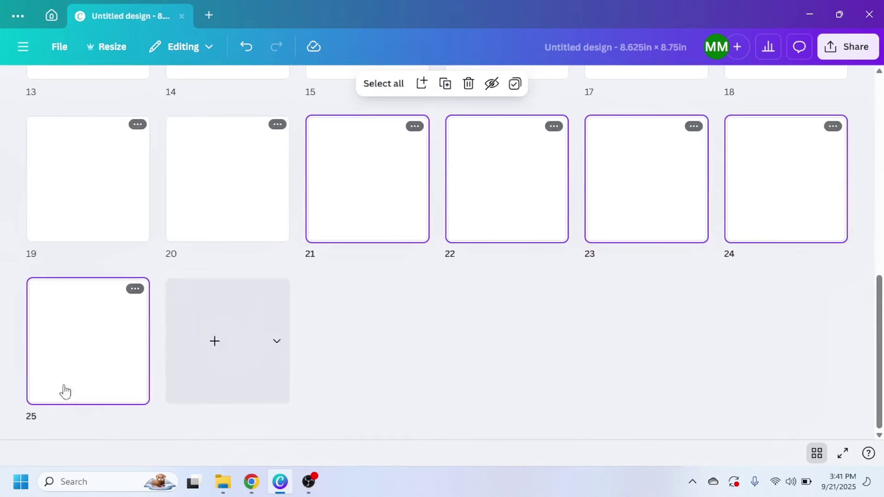
scroll(657, 332, "up", 10)
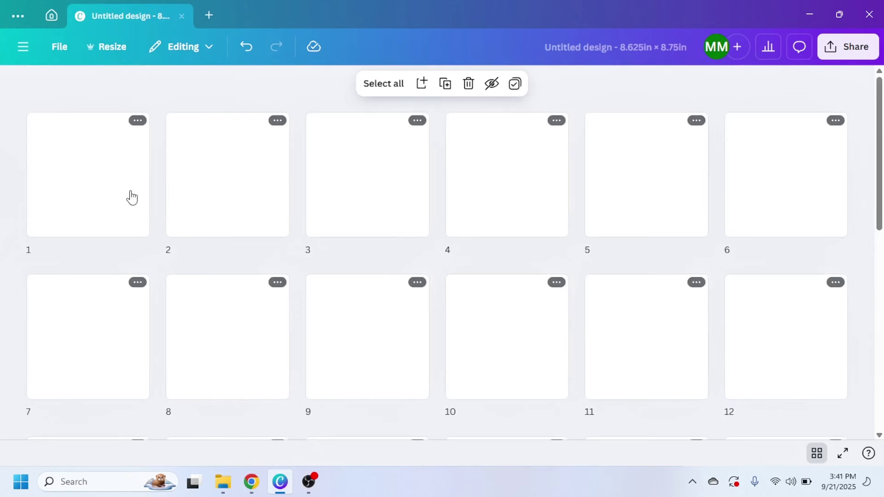
left_click(131, 197)
left_click(817, 454)
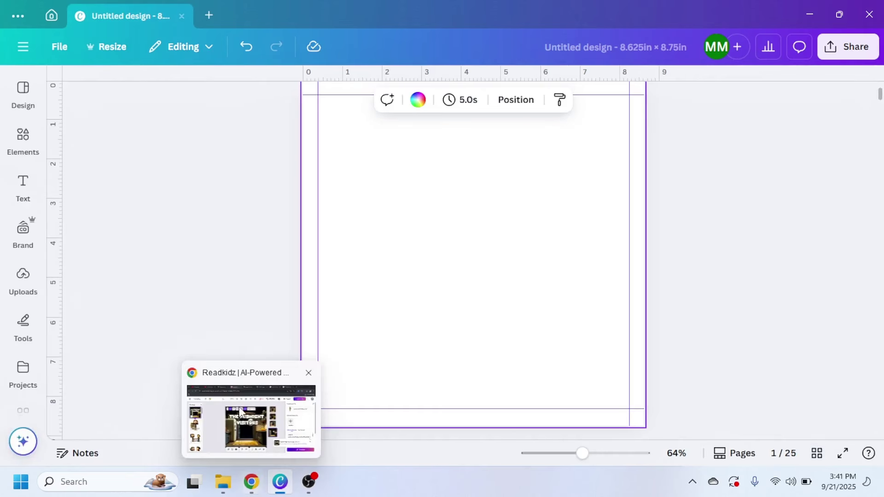
In ReadKidz, open the cover's title-free moonlit kitchen doorway illustration to obtain it, and return to Canva.
left_click(242, 412)
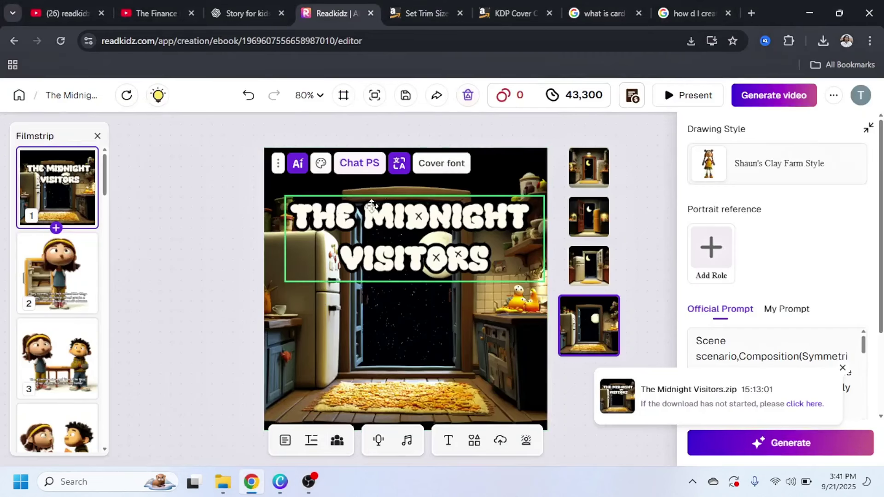
left_click(461, 290)
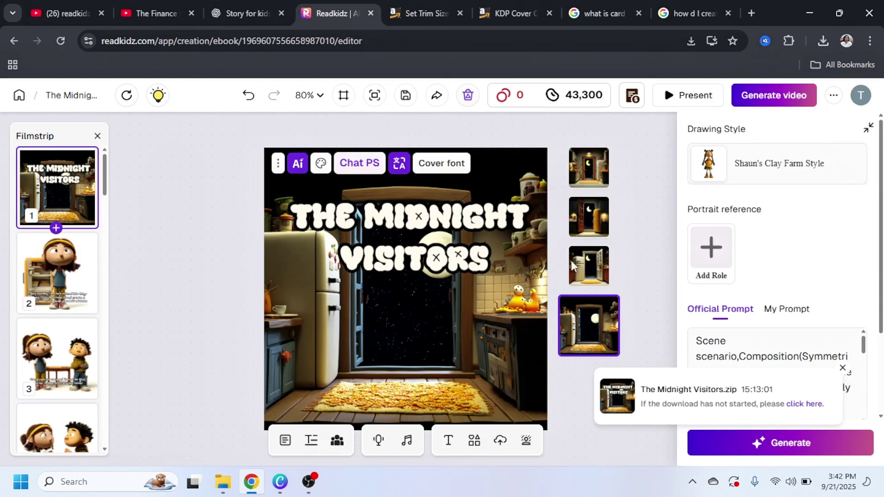
left_click(595, 325)
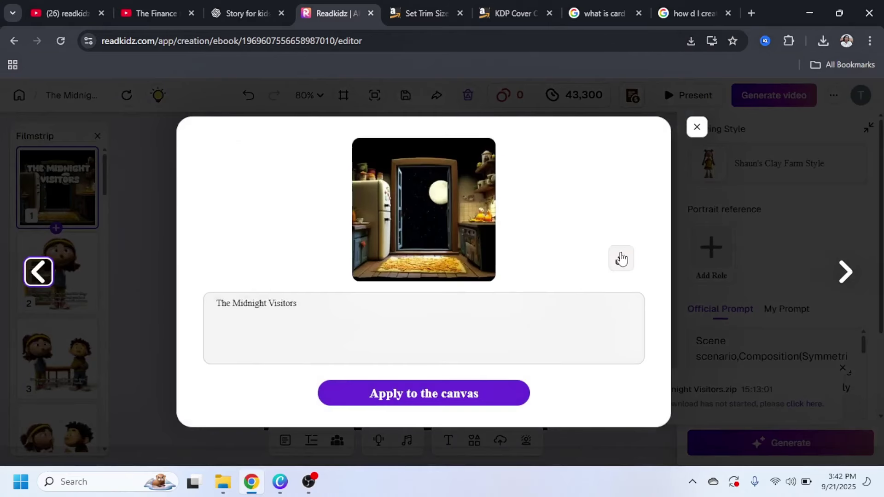
key("alt+Tab")
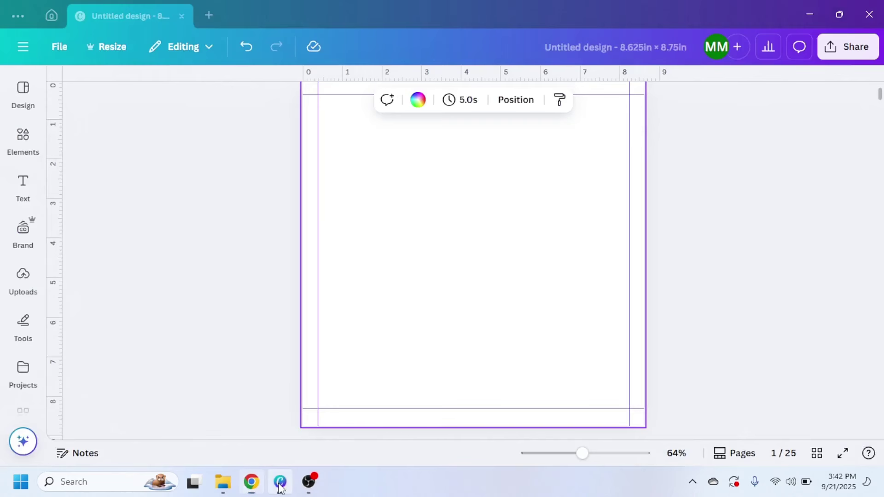
Place the kitchen doorway image from the picture book folder on page 1 and enlarge it to fill the area inside the margin guides.
left_click(23, 184)
left_click(23, 228)
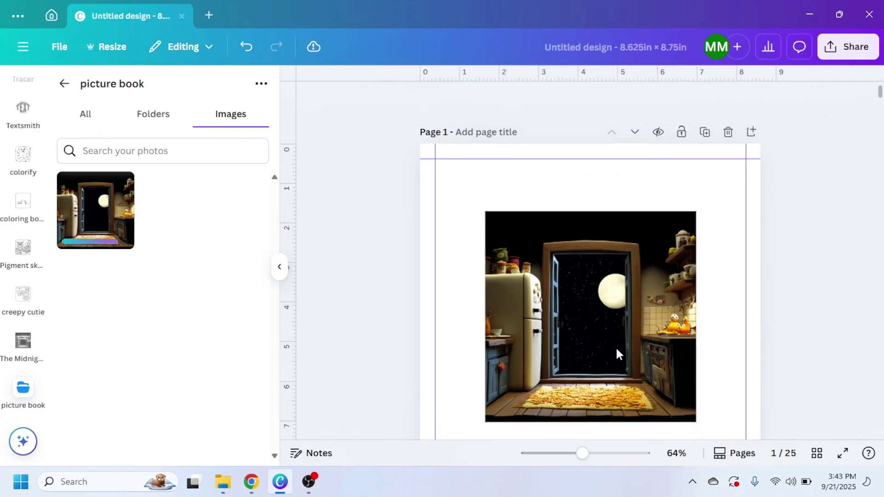
left_click_drag(617, 351, 564, 295)
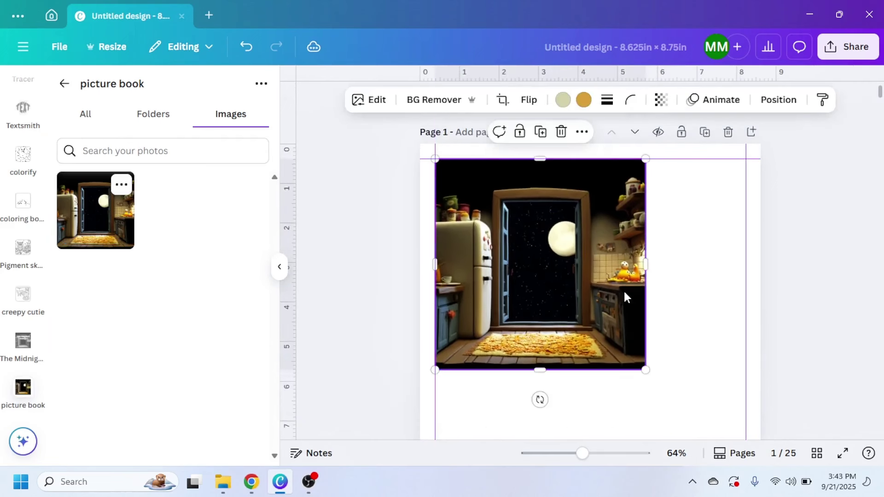
scroll(659, 276, "down", 3)
left_click_drag(646, 242, 737, 351)
scroll(659, 276, "up", 3)
scroll(31, 167, "up", 5)
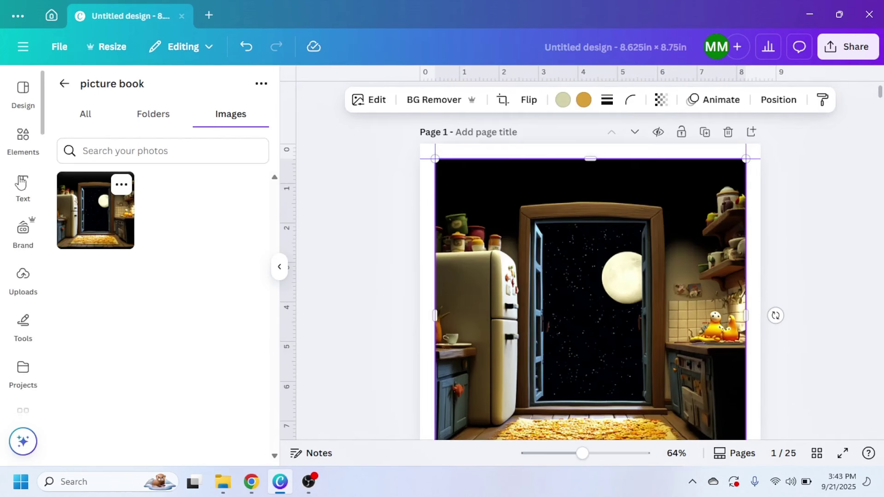
Add the heading "THIS BOOK BELONGS TO" over the page 1 illustration in white Wedges lettering at size 39.
left_click(22, 181)
left_click(126, 226)
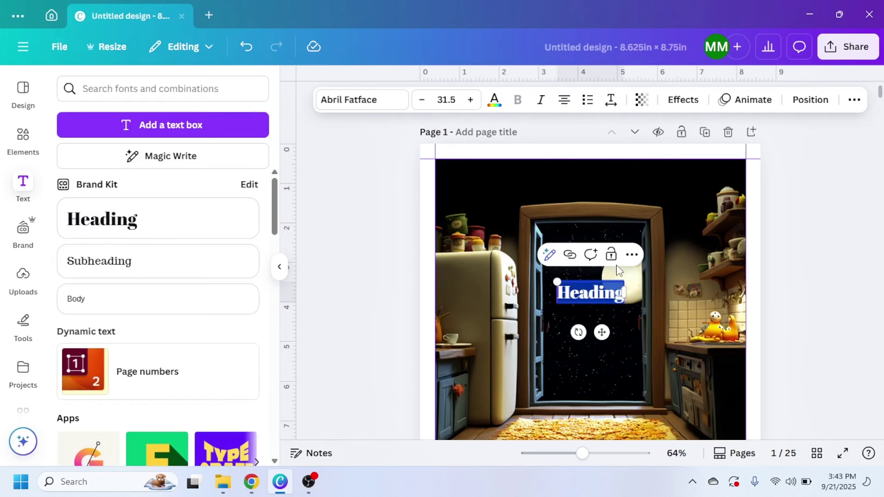
type("THIS BOOK BELONGS TO")
left_click(494, 100)
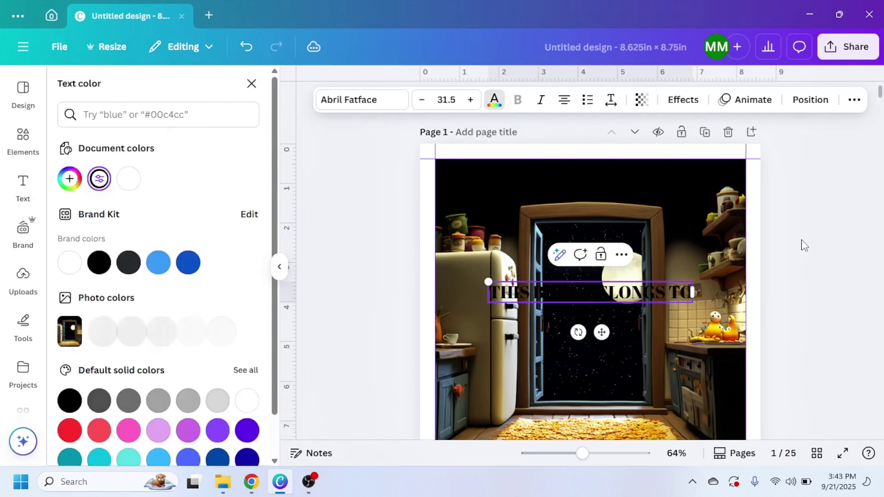
left_click(615, 292)
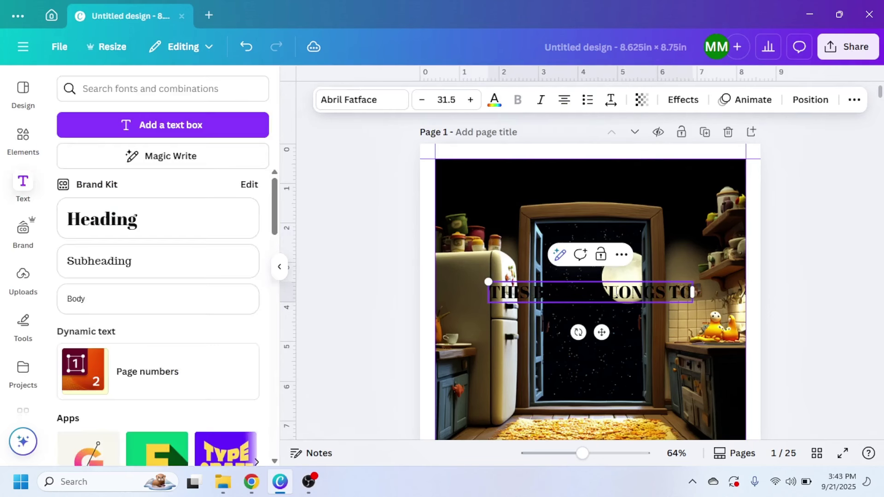
left_click(494, 100)
left_click(69, 262)
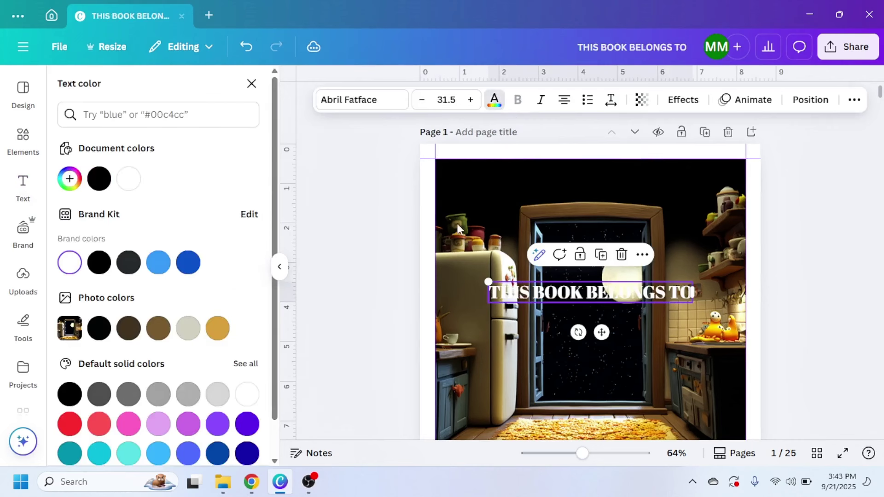
key("ctrl+z")
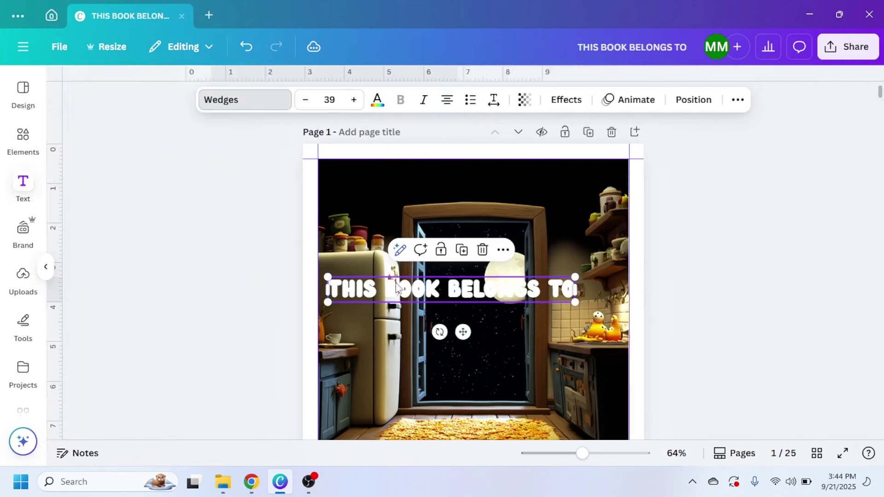
Move the heading up slightly, give it a black outline with thickness 164, and enlarge it to size 41.9.
left_click_drag(608, 300, 629, 288)
left_click(683, 100)
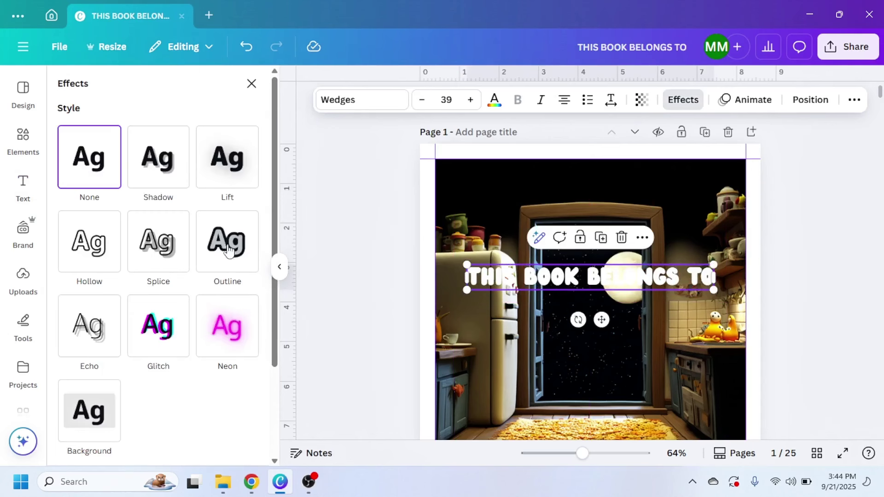
left_click(232, 263)
left_click(247, 353)
left_click(96, 261)
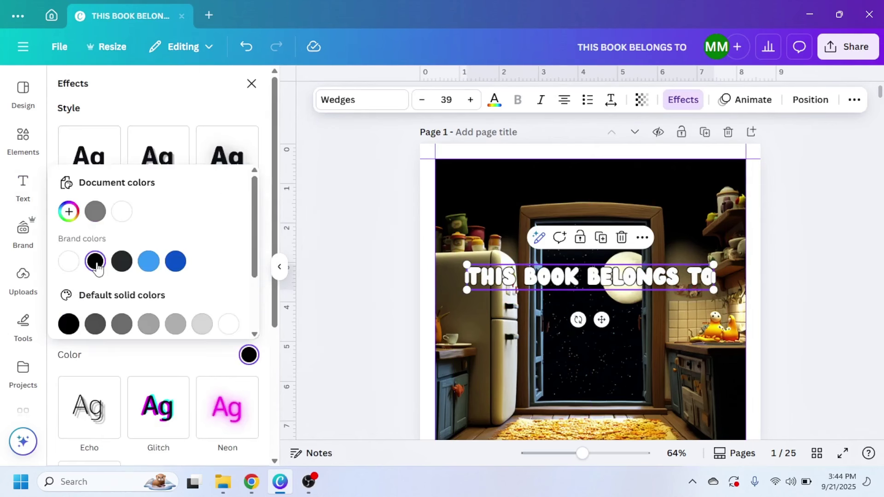
left_click(187, 359)
left_click_drag(89, 326, 151, 328)
left_click_drag(466, 263, 450, 261)
left_click_drag(594, 320, 601, 319)
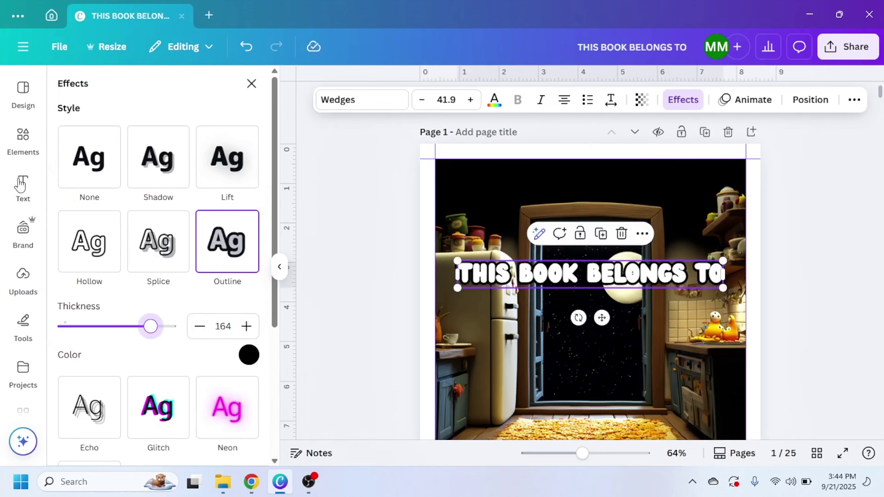
Search the graphics for LINE and add the black double brush-stroke line below the heading.
left_click(22, 135)
type("LINE")
key("Return")
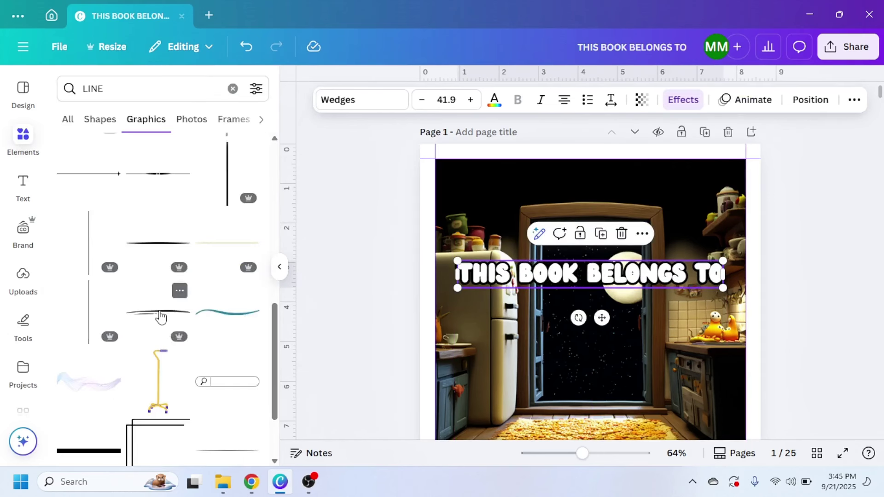
left_click(158, 313)
left_click_drag(594, 321, 575, 376)
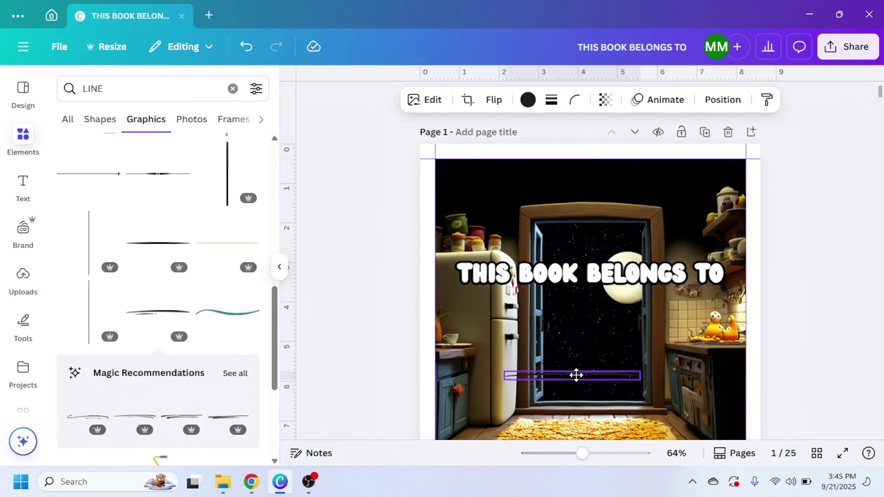
Recolour the brush-stroke line white, lengthen it, and position it across the doorway beneath the heading.
left_click(528, 100)
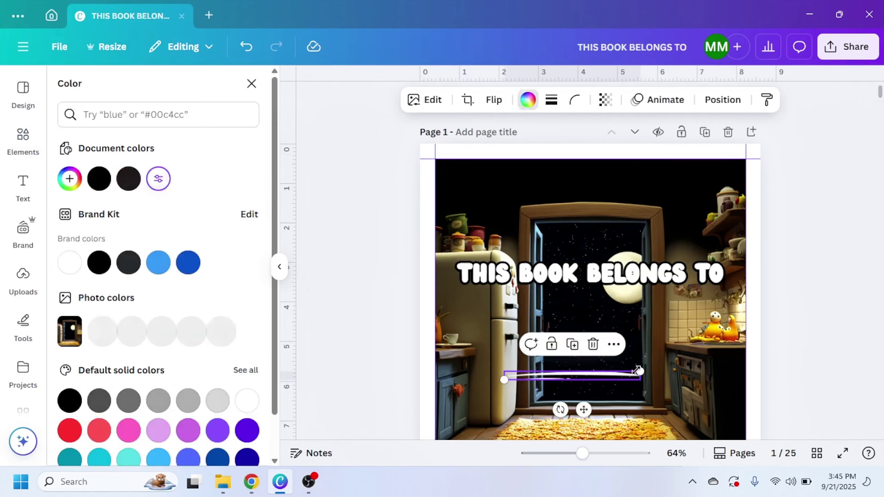
left_click_drag(639, 372, 748, 350)
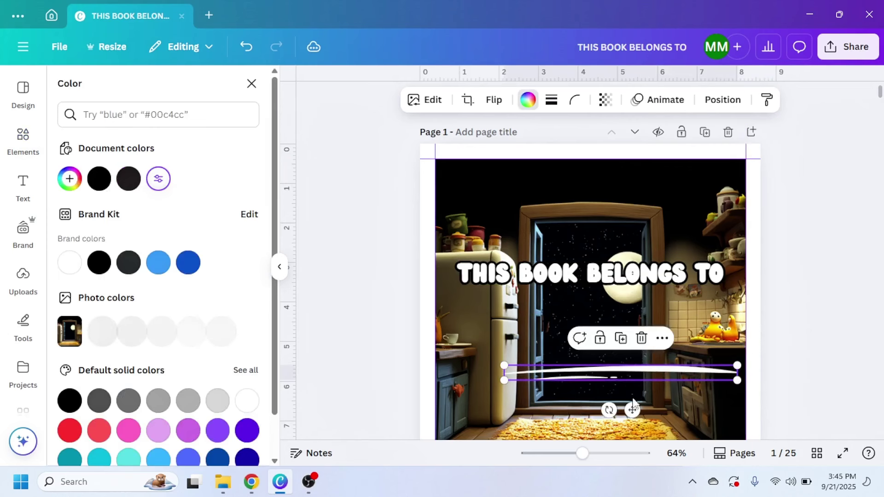
left_click_drag(631, 408, 603, 382)
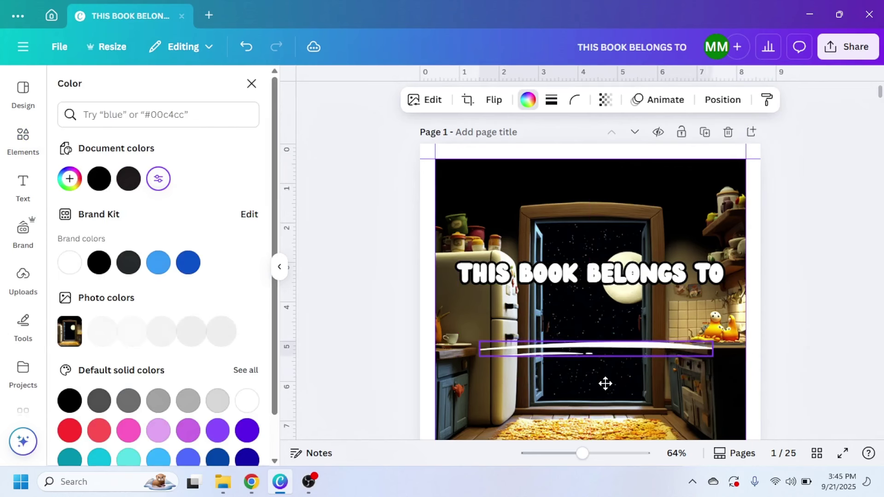
scroll(843, 239, "down", 2)
left_click(828, 246)
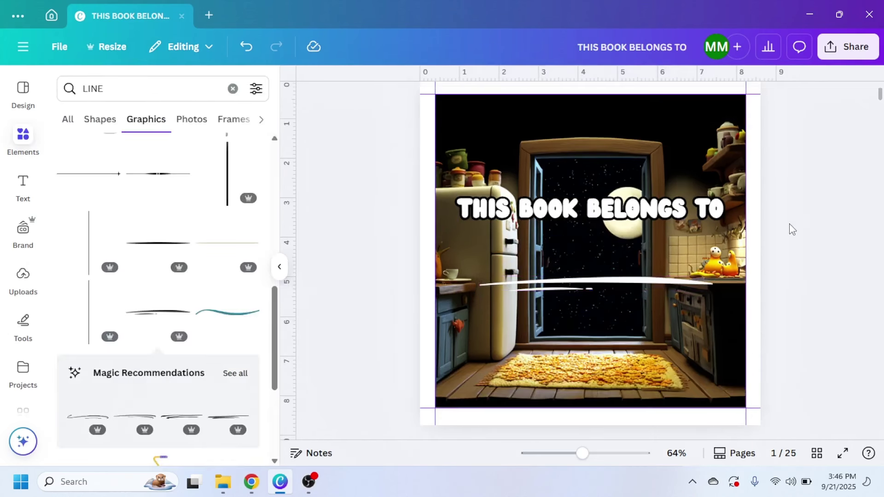
Nudge the heading slightly lower and select the heading, line and illustration together on page 1.
left_click(645, 218)
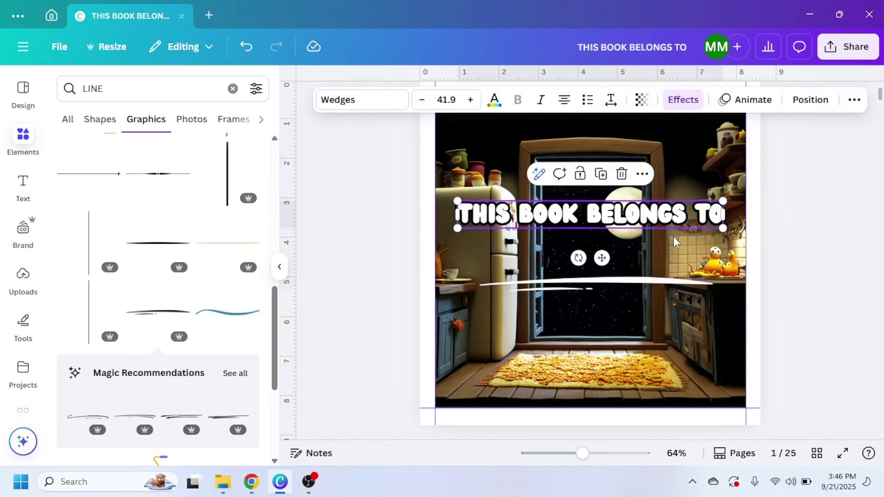
scroll(718, 248, "up", 1)
scroll(803, 233, "down", 1)
left_click_drag(809, 200, 577, 252)
scroll(639, 249, "down", 1)
scroll(637, 234, "up", 1)
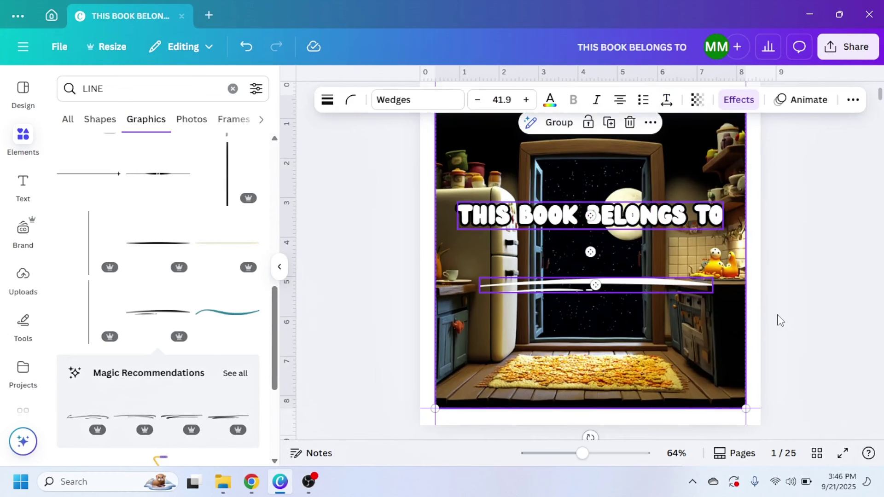
scroll(771, 331, "down", 3)
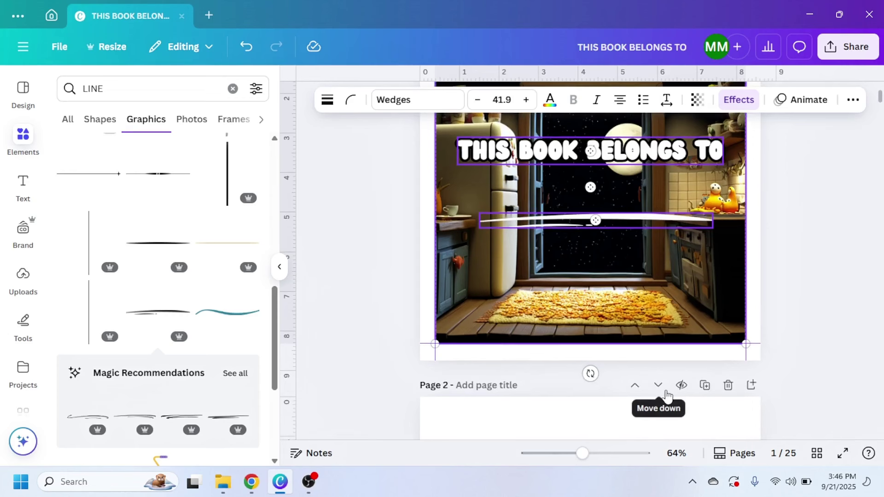
Open The Midnight Visitors subfolder of the picture book folder to show its page images.
left_click(26, 379)
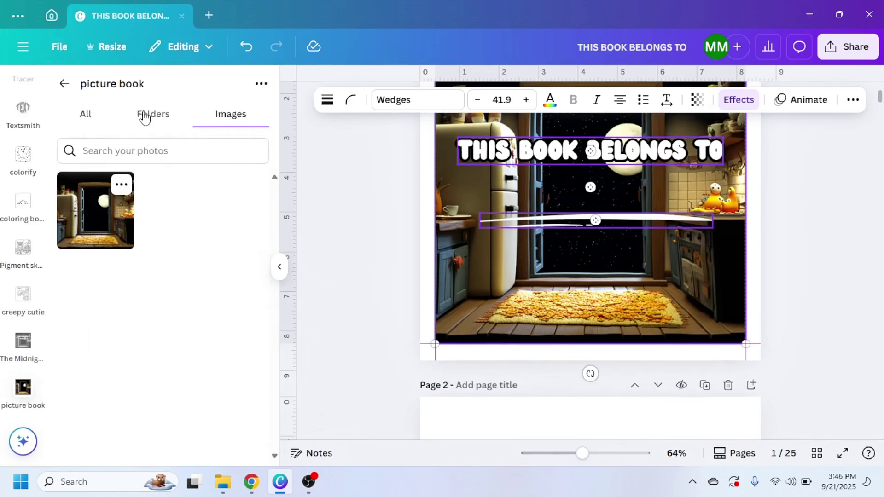
left_click(144, 117)
left_click(162, 158)
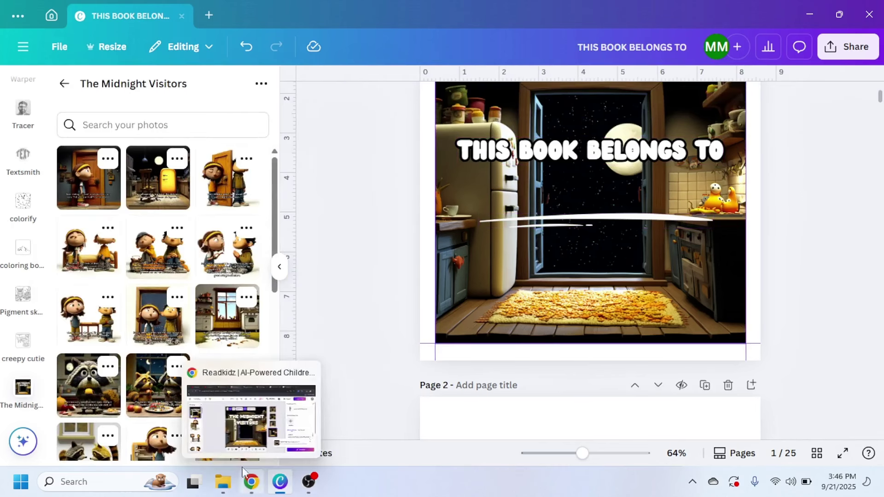
Check the order of the numbered page images in The Midnight Visitors folder in File Explorer, and return to Canva.
left_click(251, 415)
left_click(223, 481)
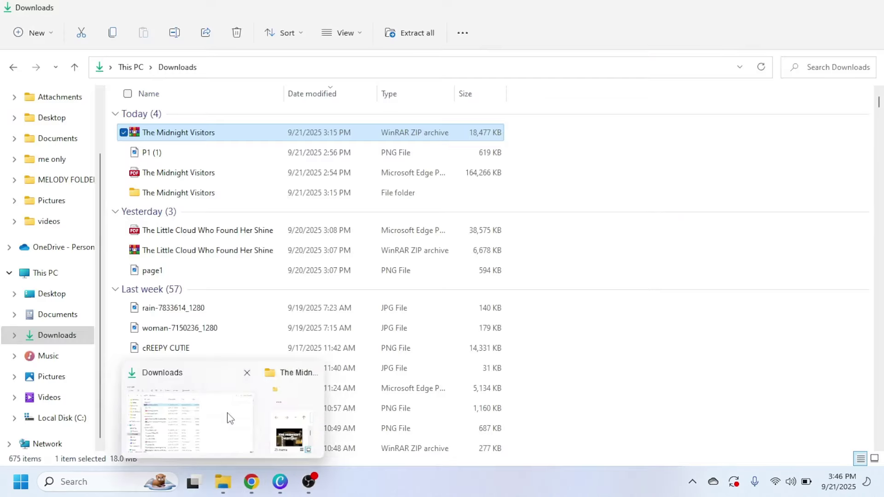
left_click(291, 414)
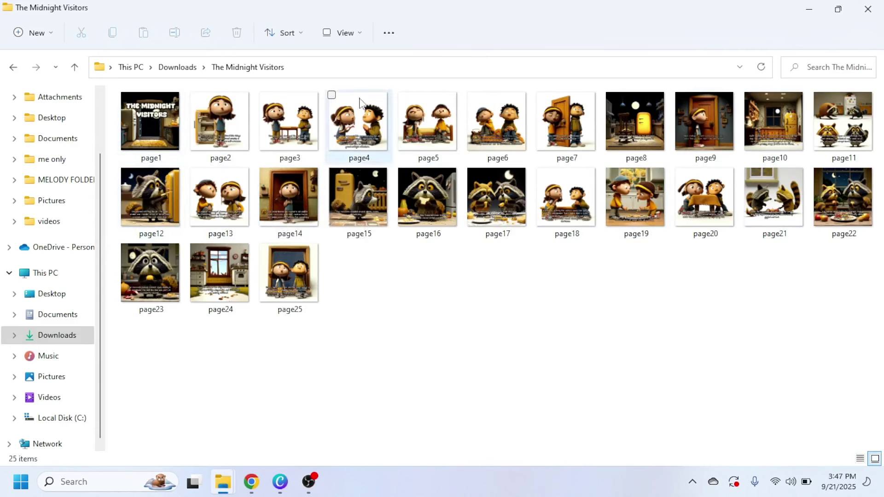
left_click(809, 15)
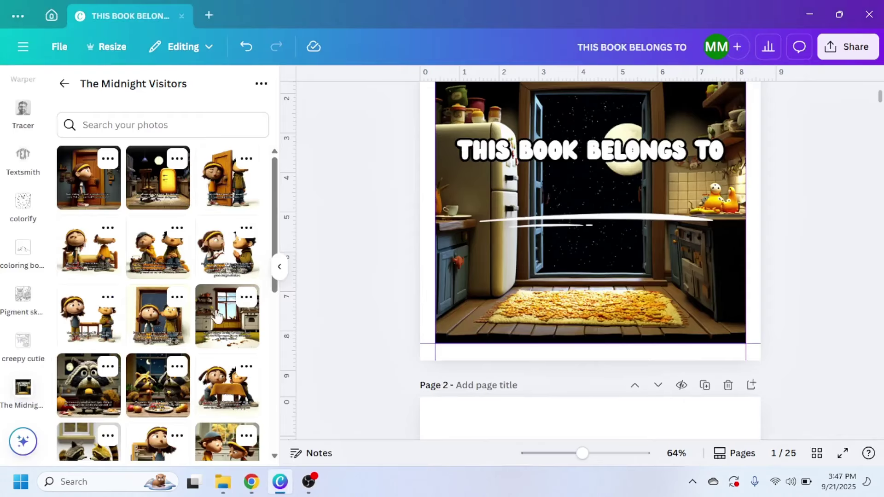
Place page2.jpg from The Midnight Visitors folder on page 2 and enlarge it to fill the area inside the margin guides.
scroll(203, 313, "down", 3)
left_click(176, 306)
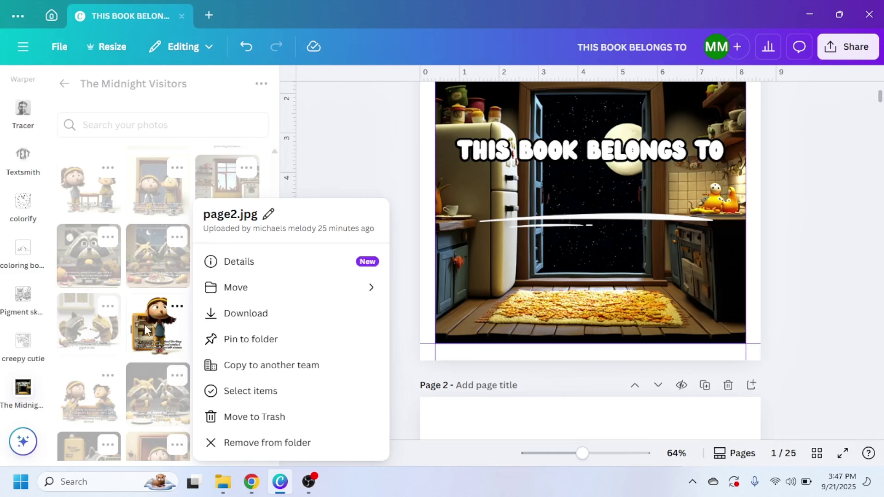
left_click(736, 289)
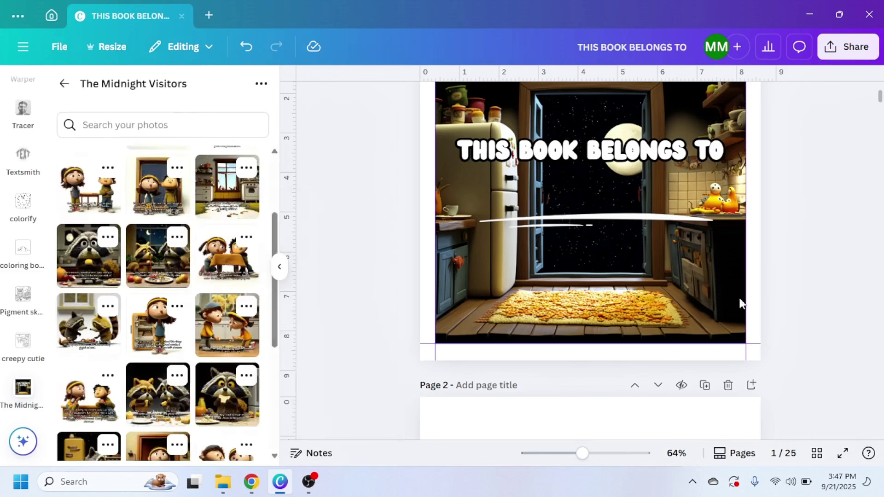
scroll(637, 340, "down", 5)
left_click_drag(163, 328, 484, 265)
scroll(735, 333, "down", 3)
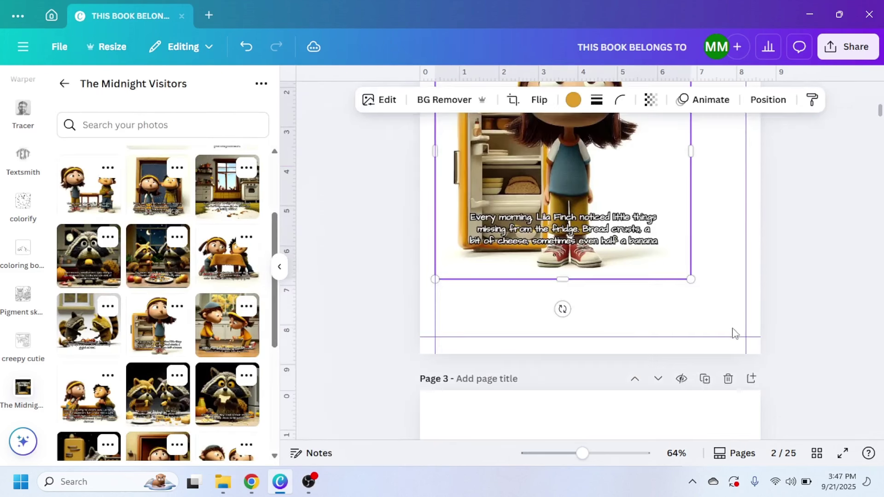
left_click_drag(691, 279, 746, 337)
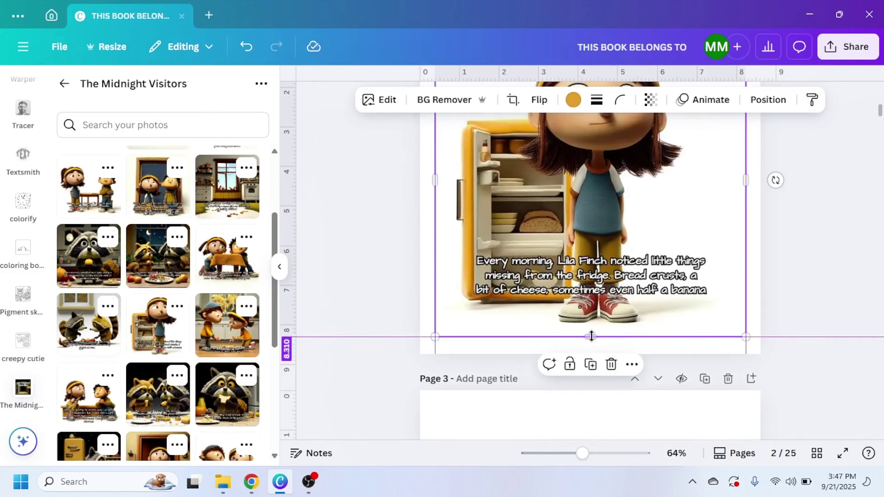
scroll(617, 303, "up", 1)
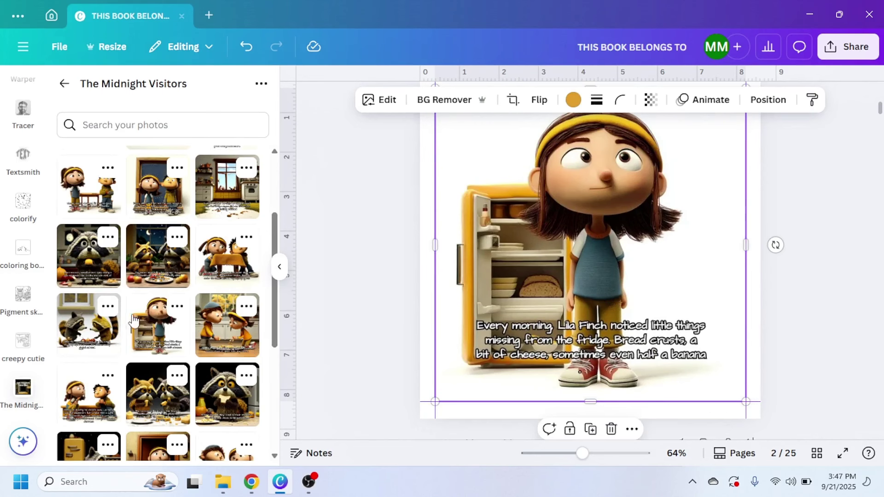
Find page3.jpg in the folder, place it on page 3, and enlarge it to meet the margin guides.
scroll(617, 313, "down", 3)
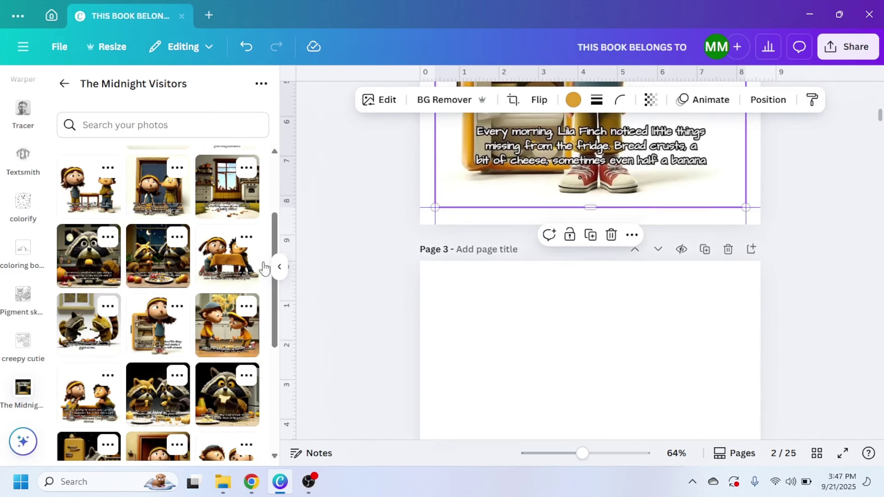
left_click(108, 307)
left_click(363, 231)
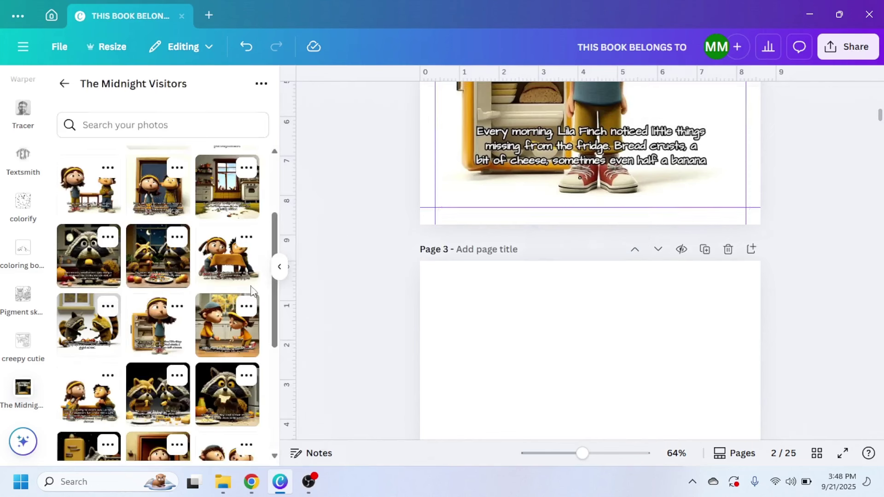
scroll(152, 276, "up", 2)
left_click(107, 233)
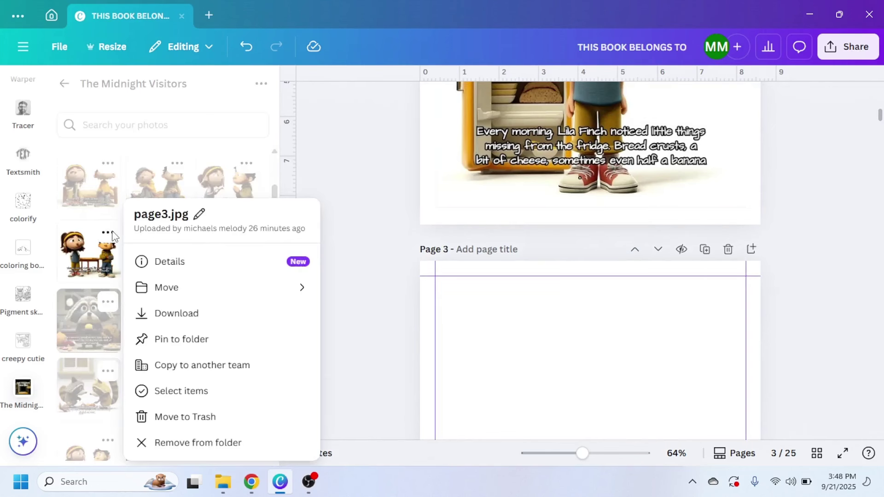
left_click(85, 256)
left_click_drag(85, 255, 528, 348)
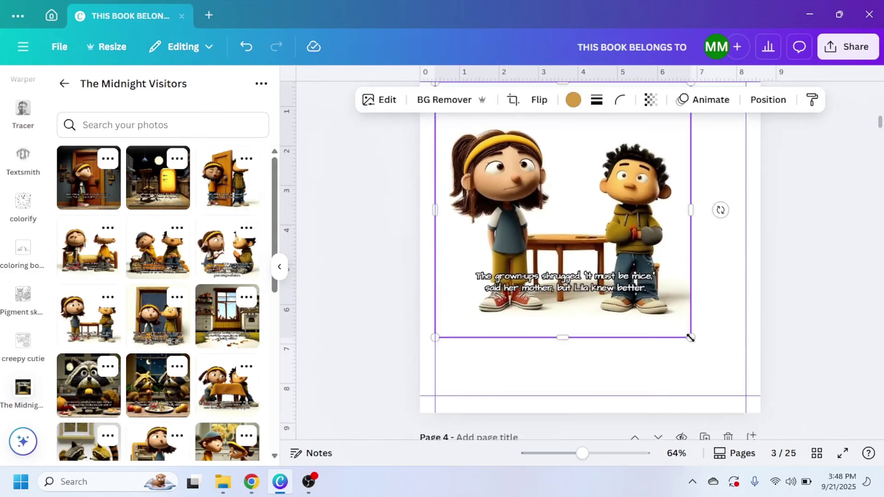
left_click_drag(690, 338, 745, 392)
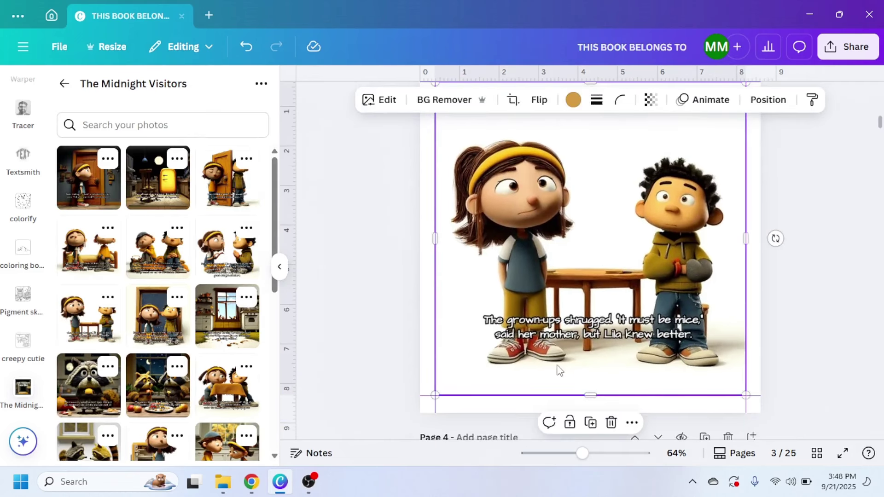
Place page4.jpg on page 4 and fit it within the margin guides.
scroll(528, 321, "down", 3)
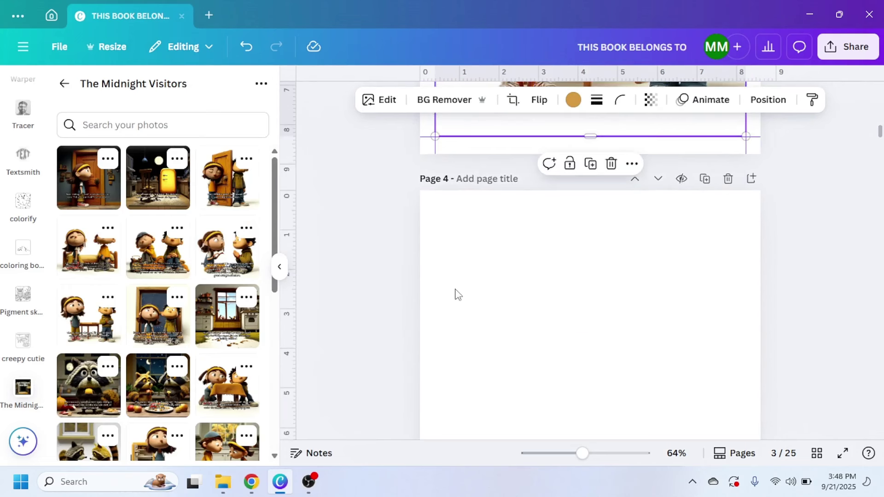
left_click(246, 228)
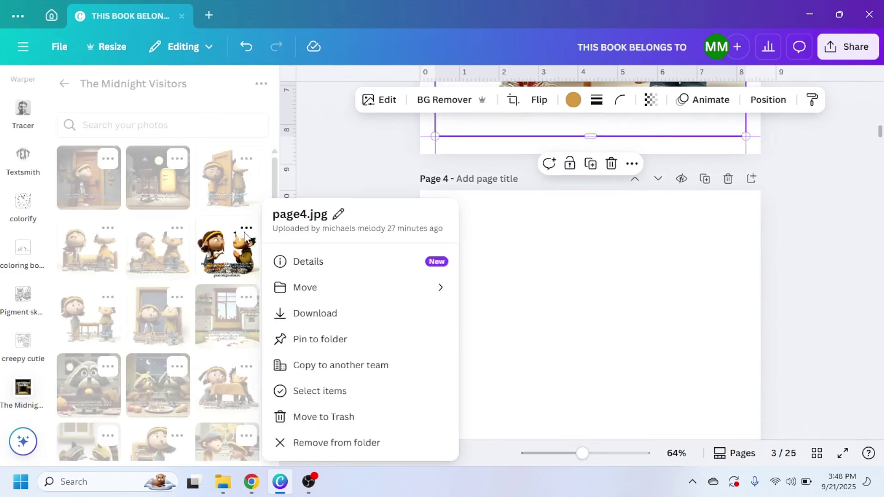
left_click(225, 258)
left_click_drag(225, 259, 535, 269)
mouse_move(745, 389)
left_mouse_down()
mouse_move(728, 372)
mouse_move(745, 387)
left_mouse_up()
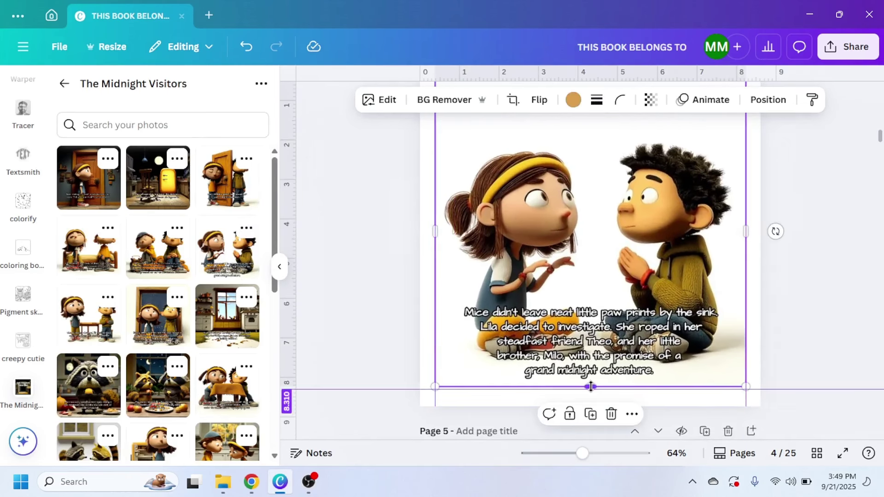
Place the illustration of the two children sitting side by side on page 5, fitted to the margin guides.
scroll(576, 330, "down", 5)
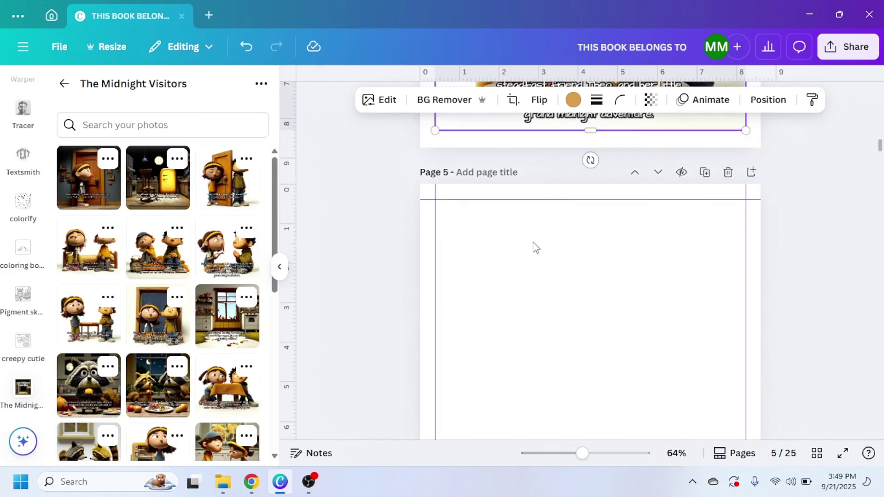
right_click(86, 249)
left_click(501, 237)
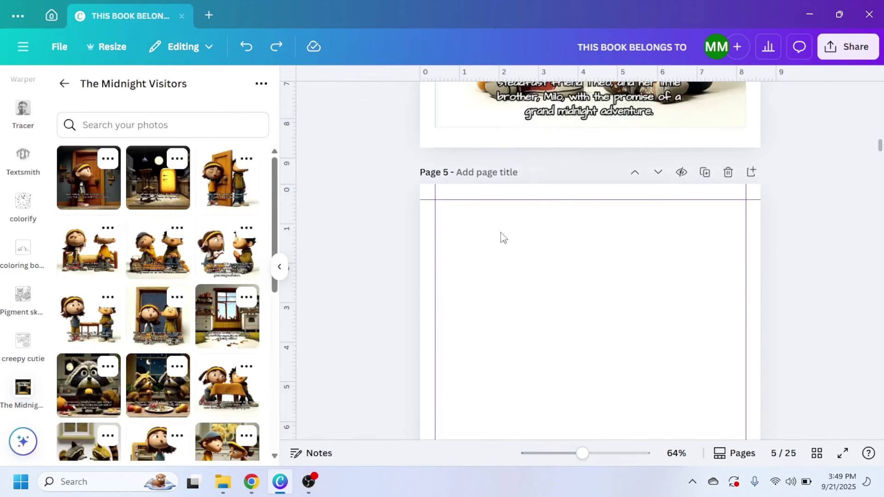
scroll(614, 255, "down", 3)
left_click_drag(85, 256, 519, 205)
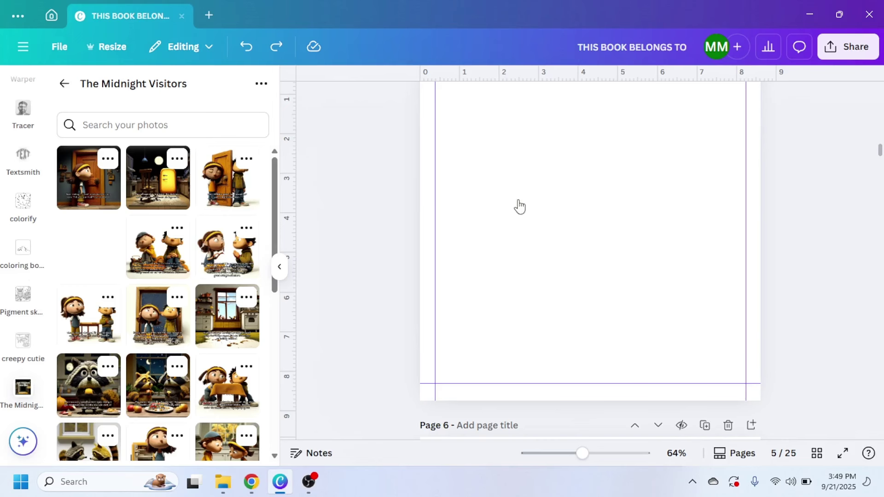
scroll(572, 310, "down", 4)
Place page6.jpg on page 6 and resize it to fill the area inside the margin guides.
scroll(538, 341, "down", 2)
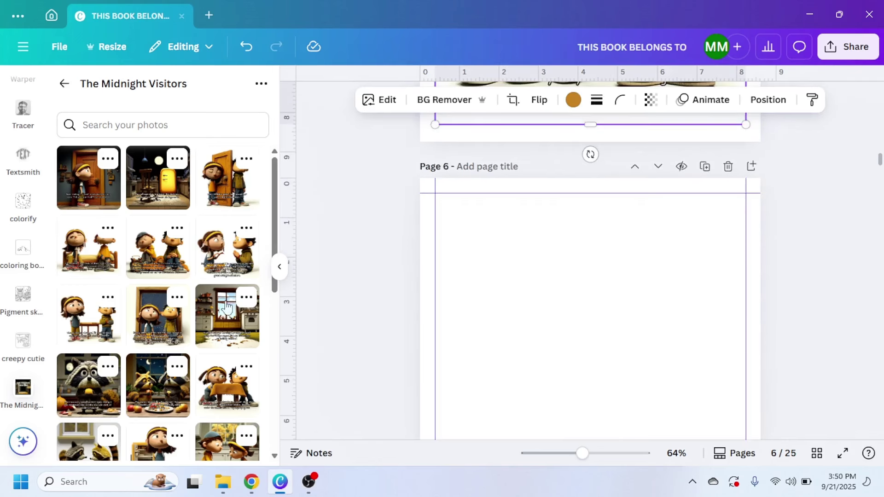
right_click(174, 239)
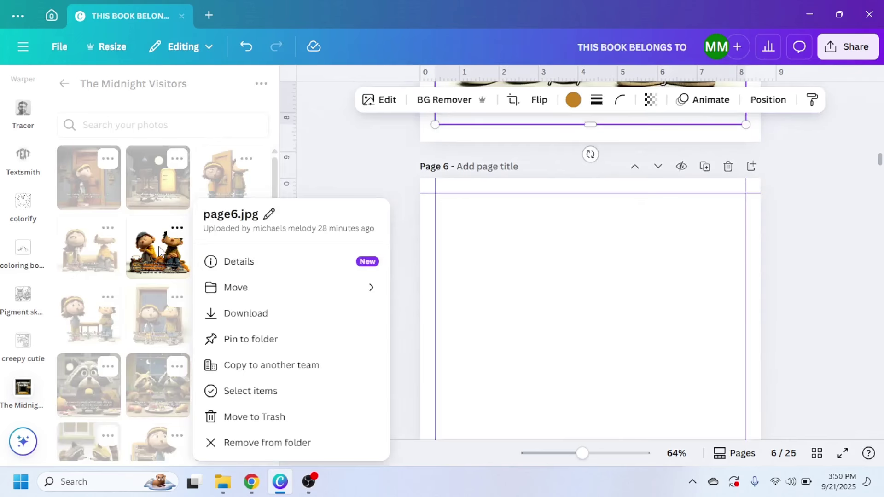
left_click(173, 238)
left_click_drag(712, 336, 742, 378)
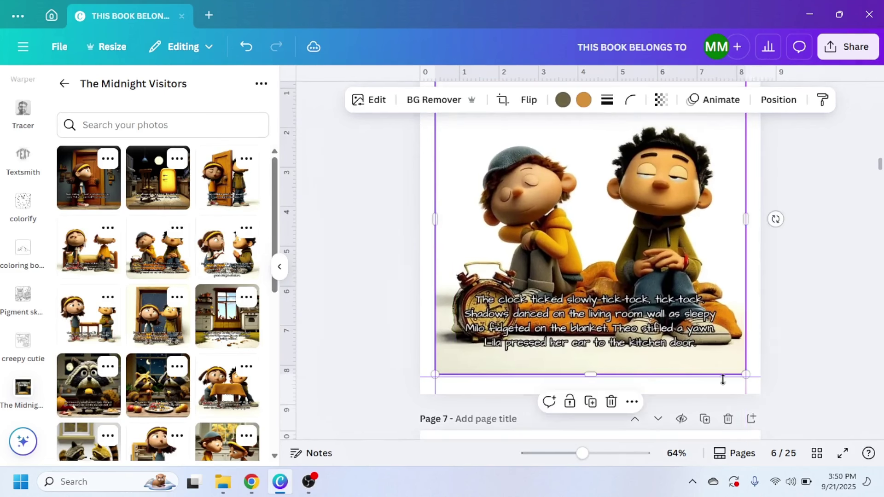
left_click_drag(592, 375, 591, 375)
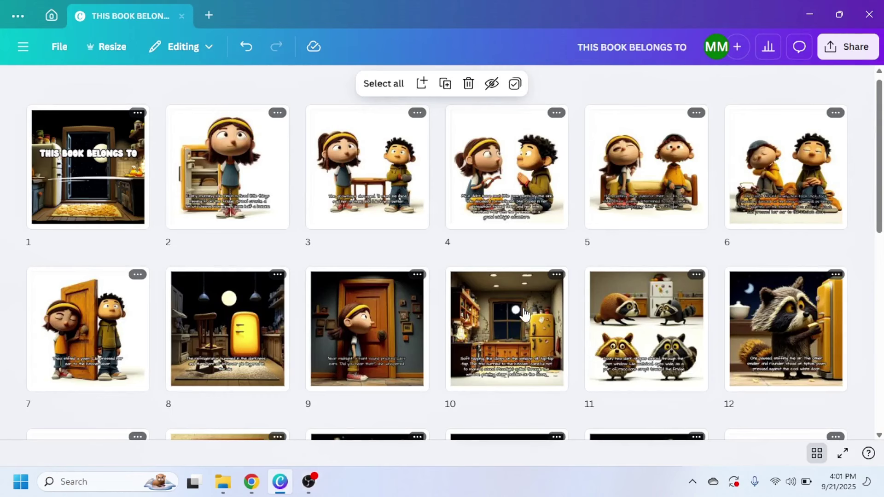
scroll(497, 313, "down", 8)
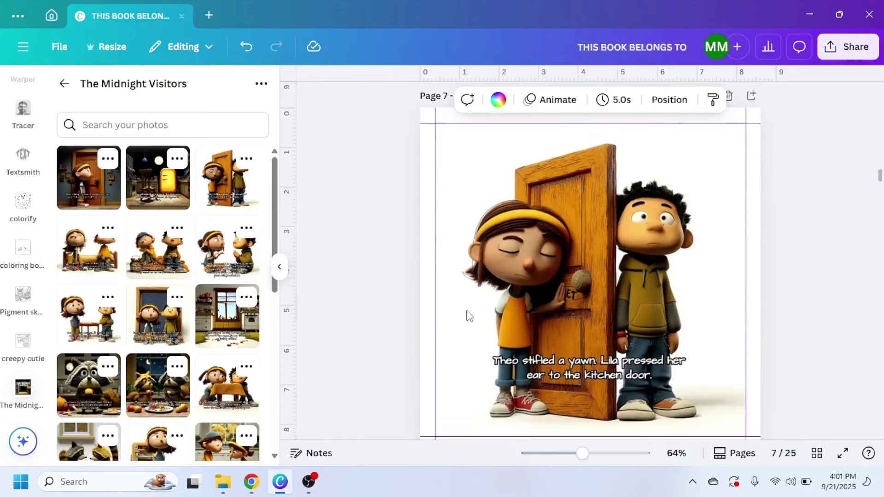
Switch to ReadKidz in Chrome and compare the prices, credits and highlights of the Personal subscription plans.
left_click(251, 482)
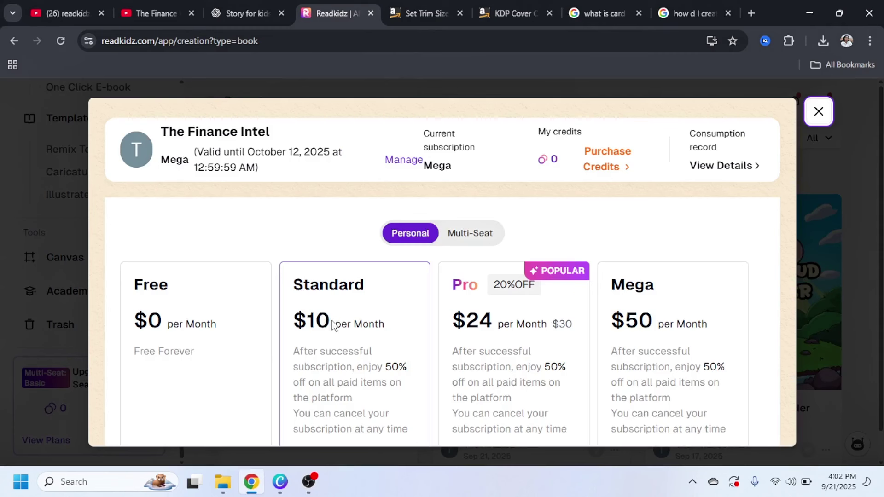
scroll(305, 367, "down", 1)
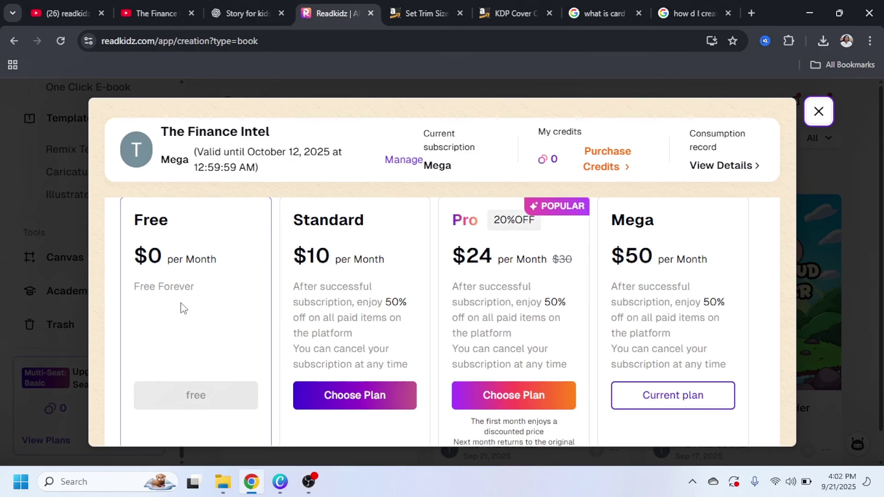
scroll(365, 286, "up", 3)
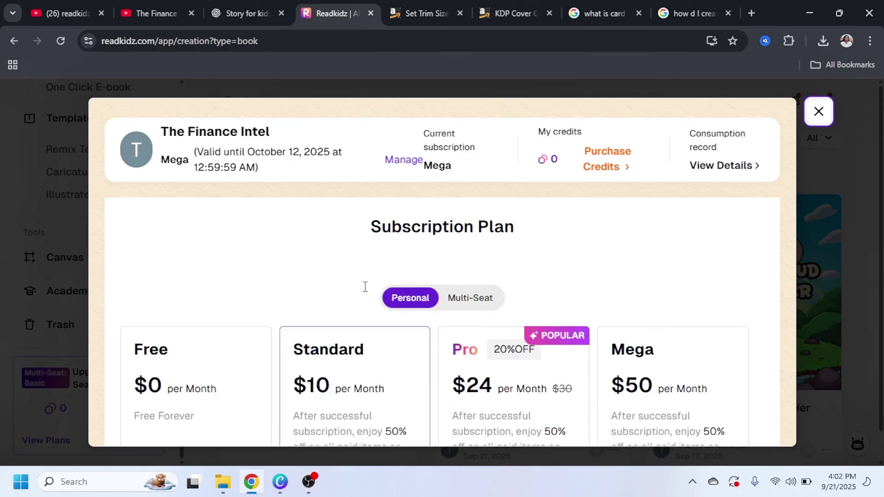
scroll(375, 309, "down", 1)
scroll(375, 310, "down", 1)
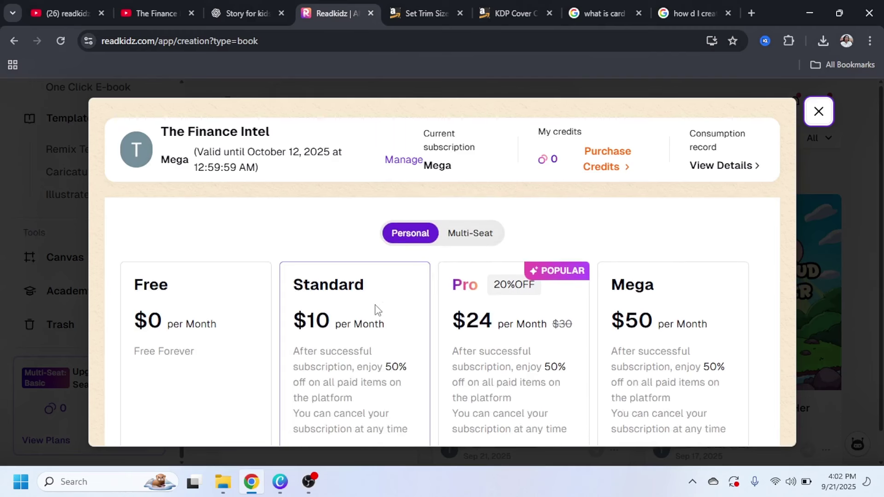
scroll(359, 315, "down", 4)
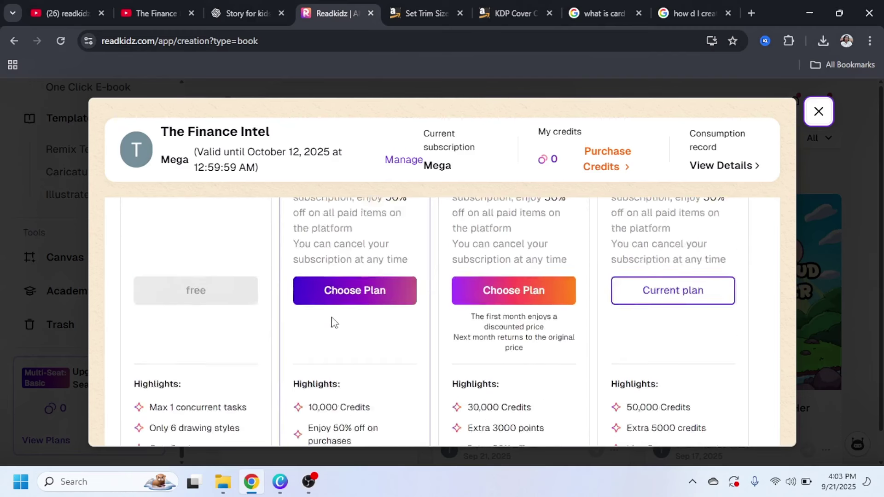
scroll(328, 318, "up", 4)
scroll(332, 320, "down", 1)
scroll(336, 326, "down", 5)
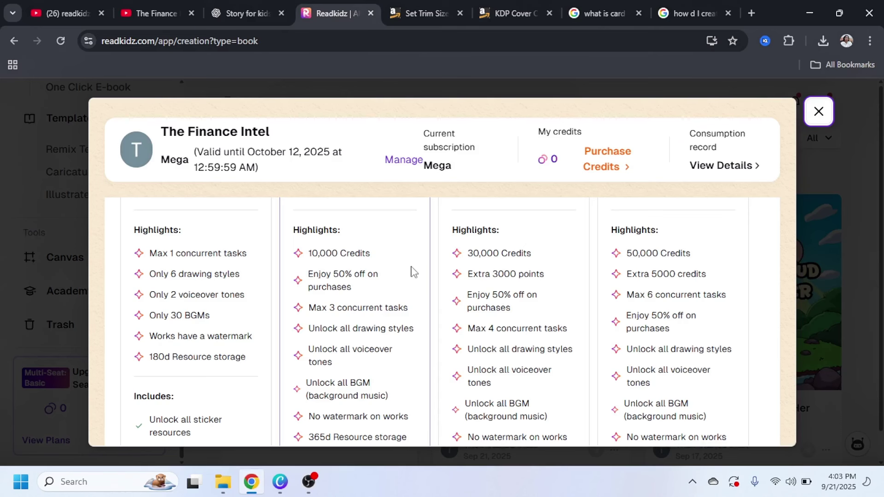
scroll(410, 270, "up", 6)
scroll(496, 310, "down", 1)
scroll(503, 348, "down", 2)
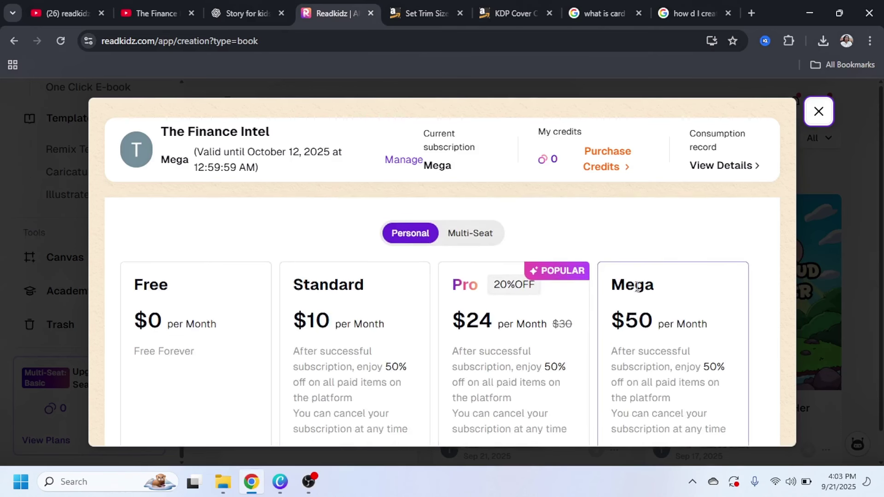
scroll(502, 276, "up", 4)
Review the Multi-Seat subscription plans, close the plan overview, and open the price list from the book editor.
left_click(473, 299)
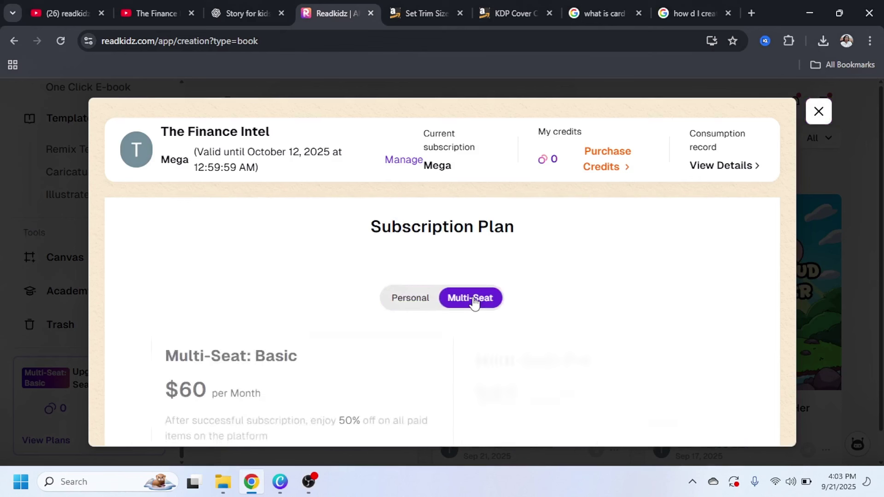
scroll(300, 371, "down", 3)
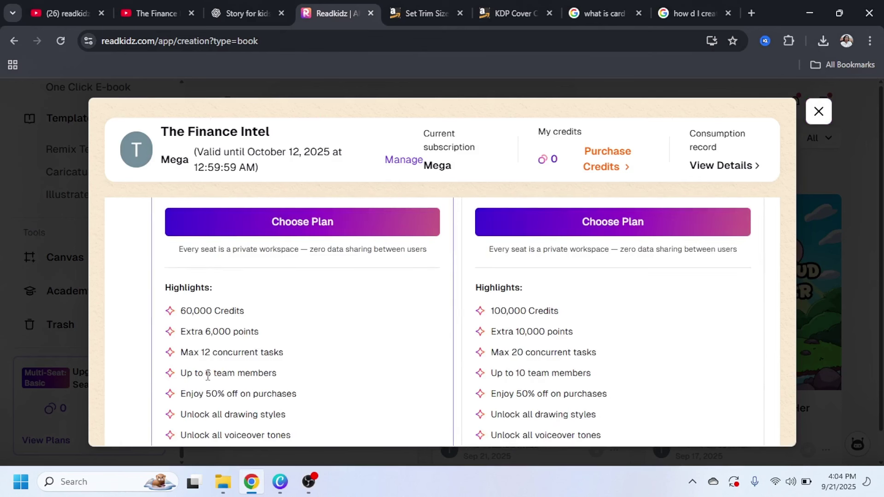
scroll(543, 231, "up", 3)
left_click(818, 112)
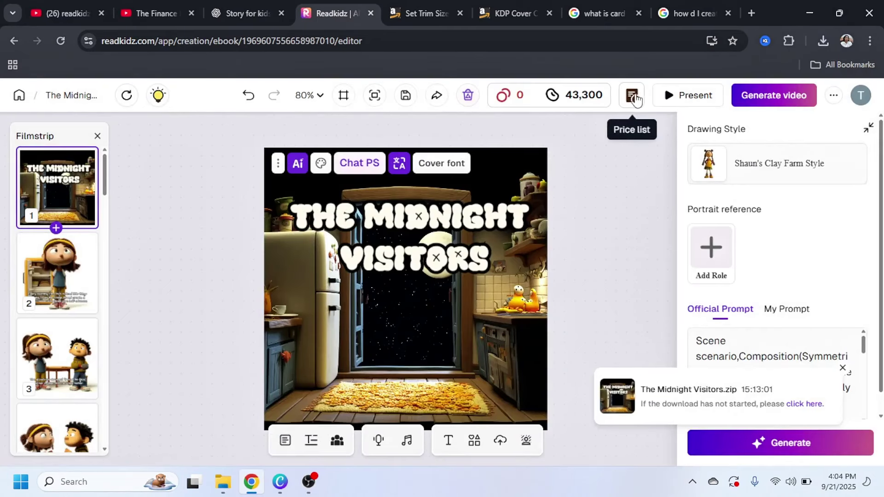
left_click(633, 98)
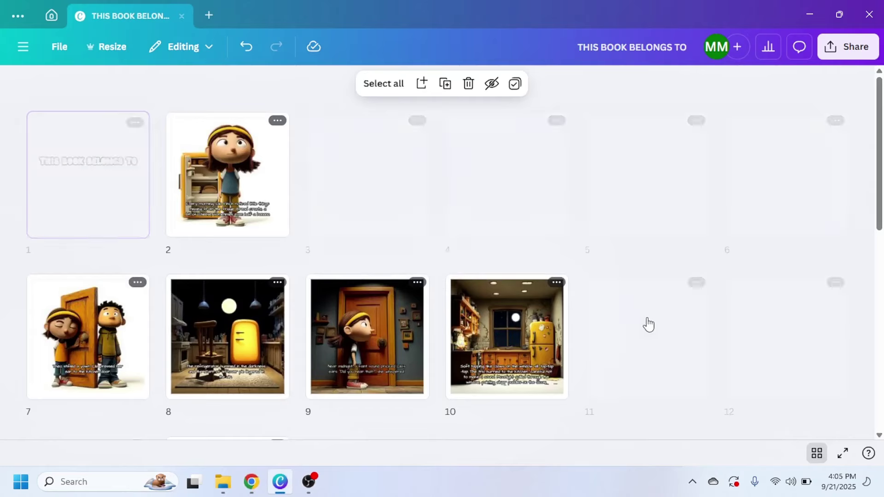
Check the sequence of filled pages in Canva's grid view and switch to the KDP cover calculator in Chrome.
scroll(647, 326, "down", 5)
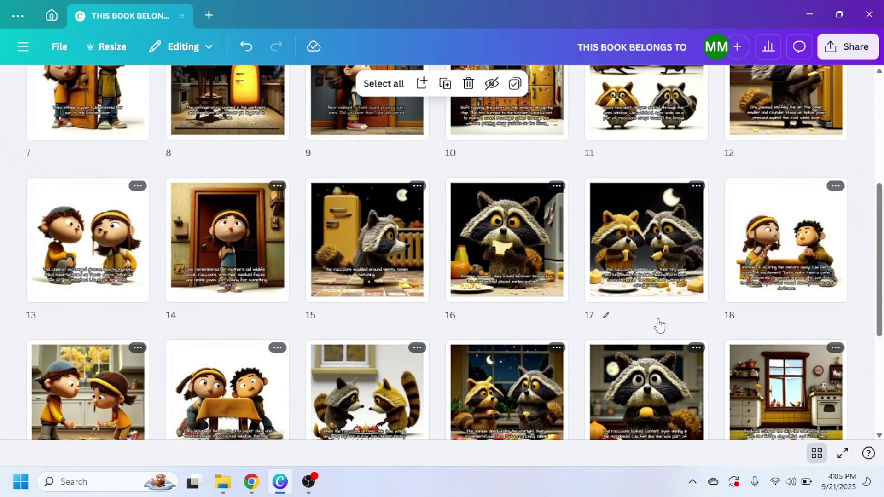
scroll(659, 325, "up", 2)
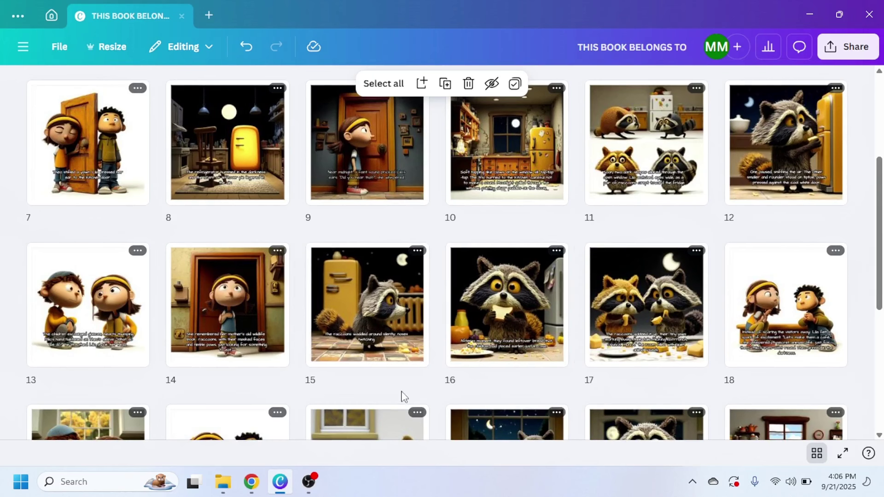
left_click(251, 482)
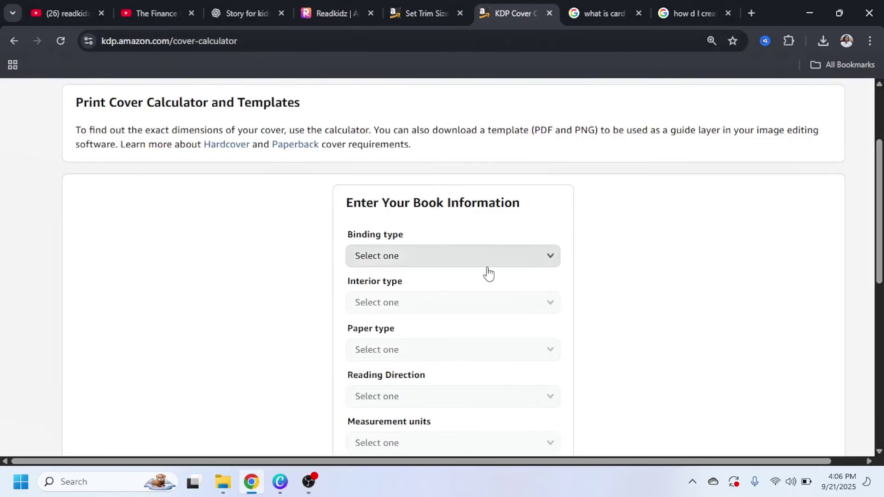
Set the cover's binding type to Paperback, interior type to Premium color and paper type to White paper.
left_click(487, 266)
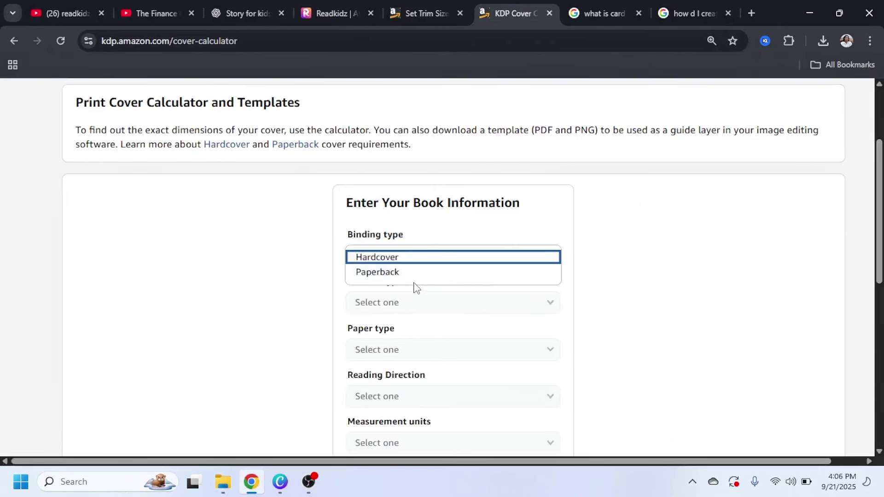
left_click(407, 275)
left_click(412, 303)
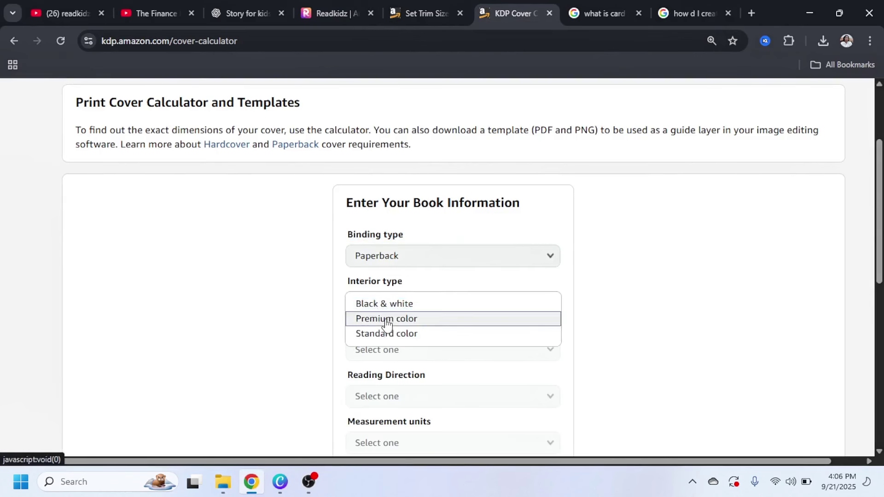
left_click(387, 319)
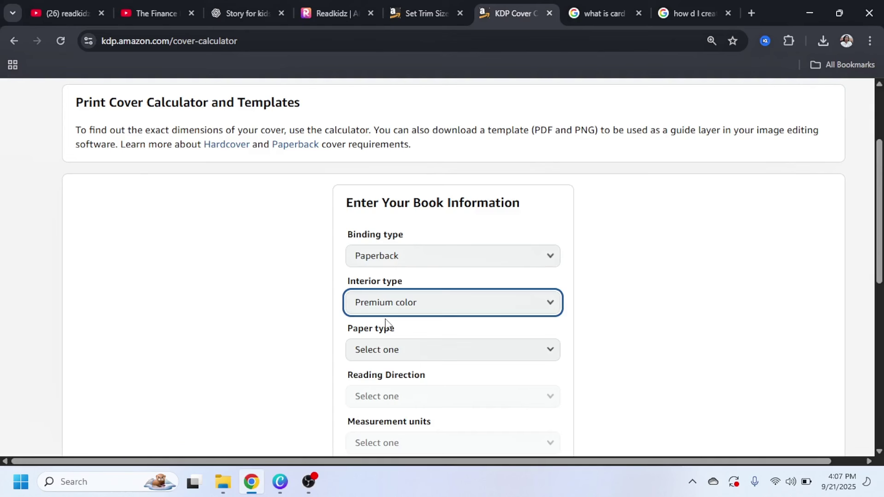
left_click(387, 357)
left_click(396, 355)
Set the reading direction to Left to Right, measurement units to Inches and interior trim size to 8.5 x 8.5 in.
left_click(402, 393)
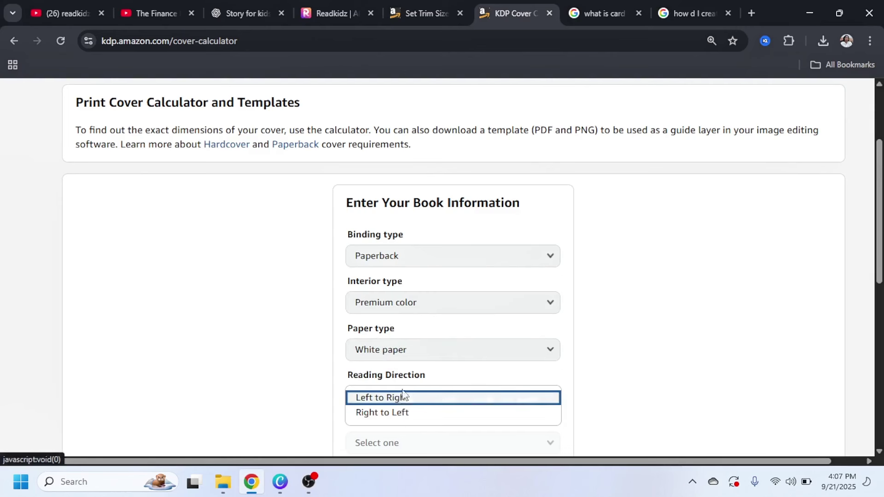
left_click(402, 396)
scroll(414, 368, "down", 1)
left_click(408, 383)
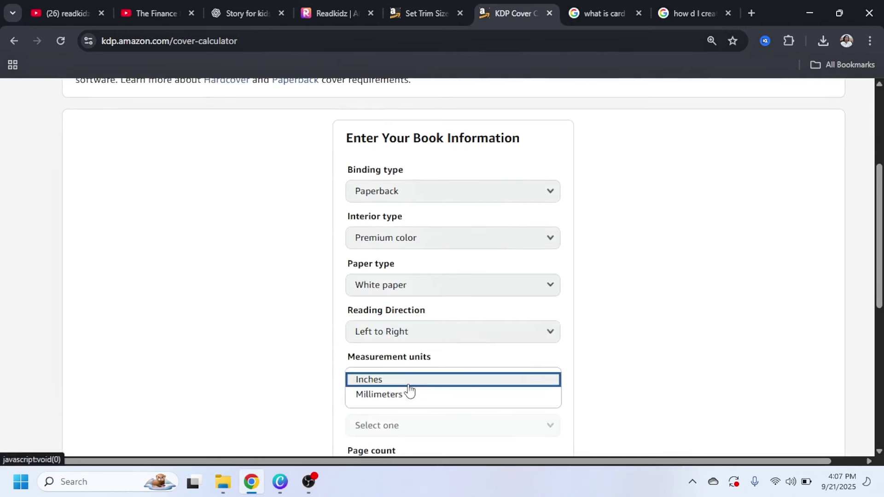
left_click(405, 380)
scroll(406, 382, "down", 3)
left_click(412, 304)
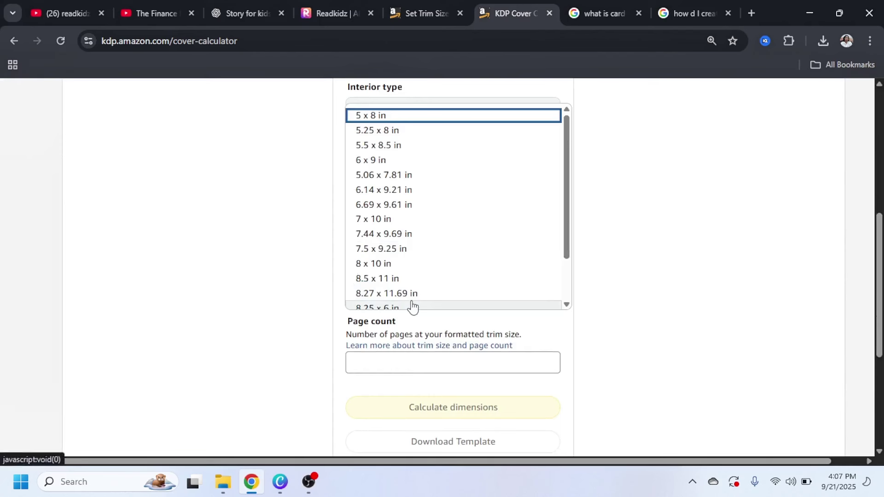
scroll(413, 307, "down", 3)
left_click(401, 281)
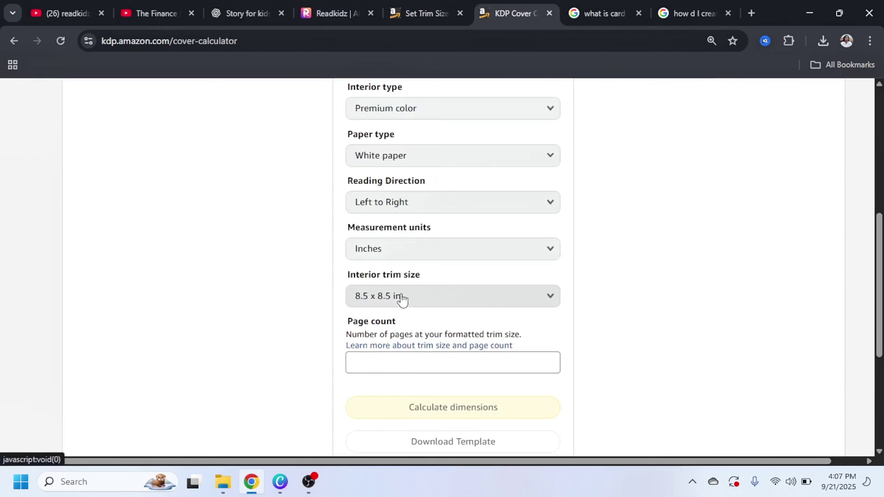
Calculate the cover dimensions for a page count of 25 and download the cover template.
left_click(407, 371)
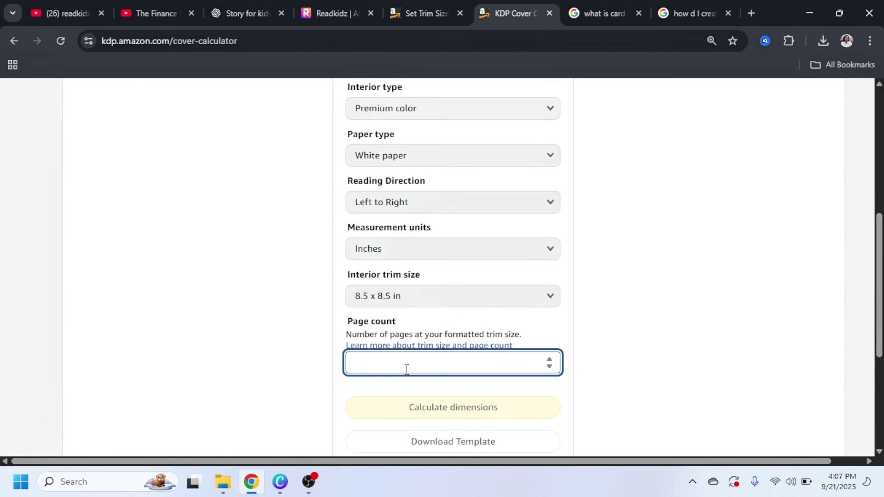
type("25")
left_click(445, 408)
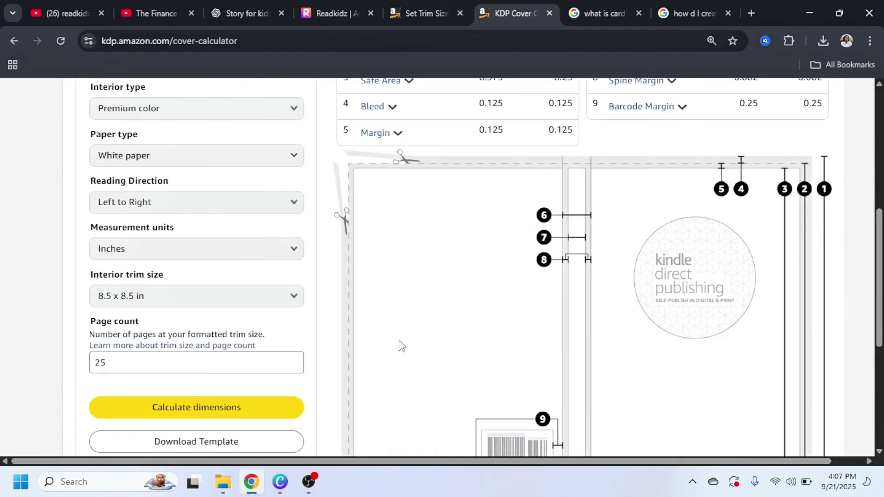
scroll(394, 299, "up", 1)
scroll(322, 323, "down", 5)
left_click(203, 252)
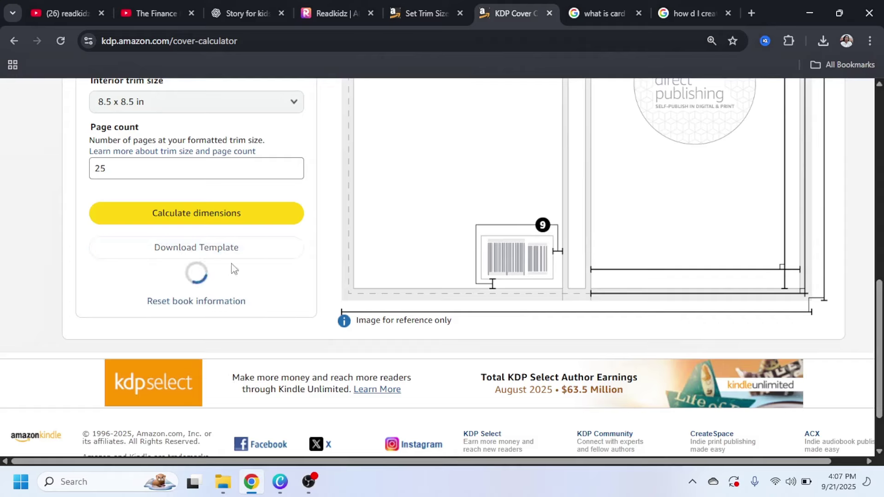
Copy the full cover width from the calculator, switch to Canva and create a custom design of 17.309 × 8.75 in.
scroll(357, 262, "up", 7)
scroll(360, 261, "up", 1)
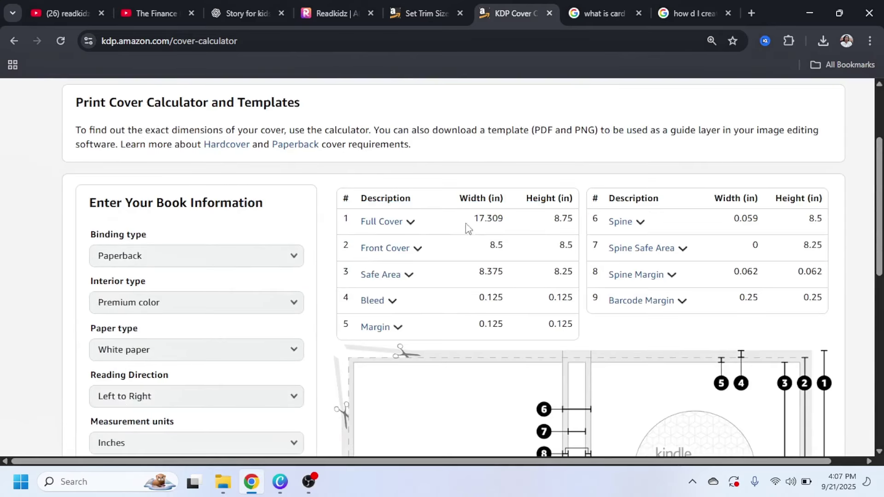
left_click_drag(510, 225, 462, 220)
key("ctrl+c")
left_click(279, 488)
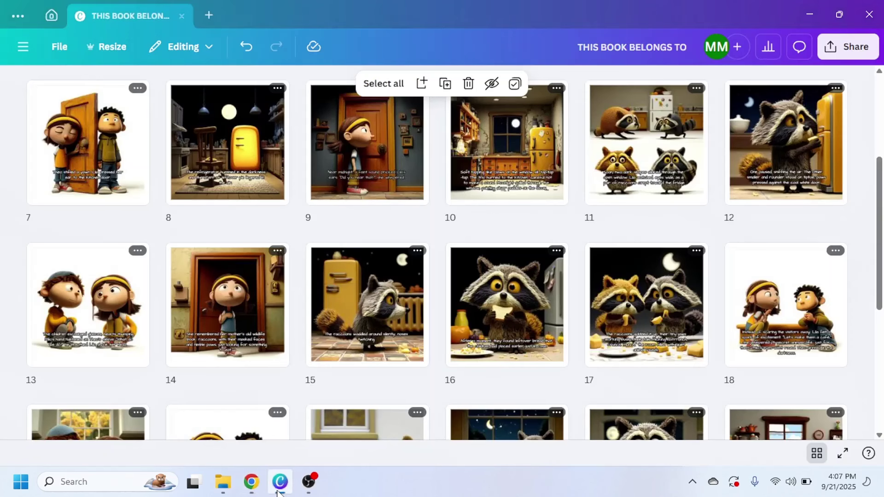
left_click(216, 18)
left_click(254, 76)
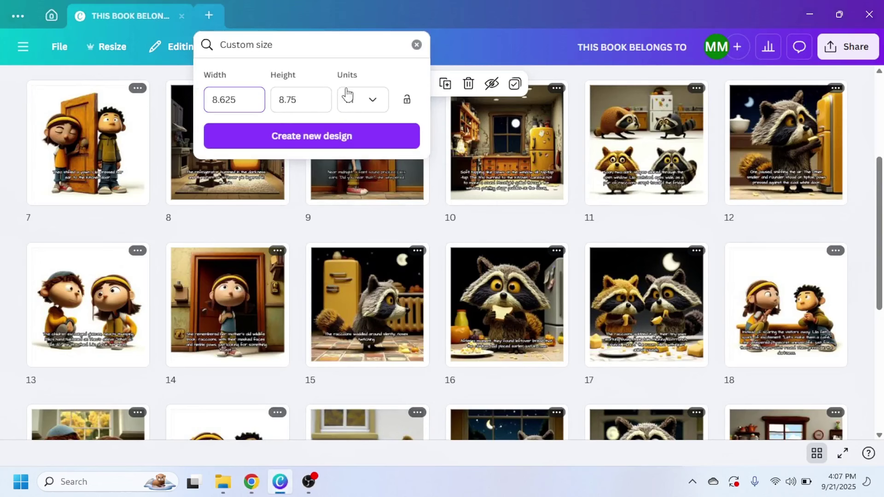
left_click_drag(238, 100, 196, 87)
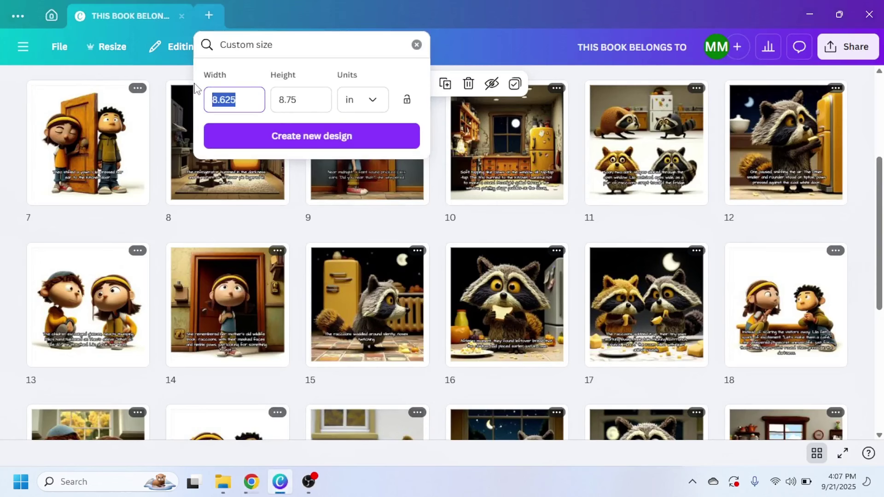
key("ctrl+v")
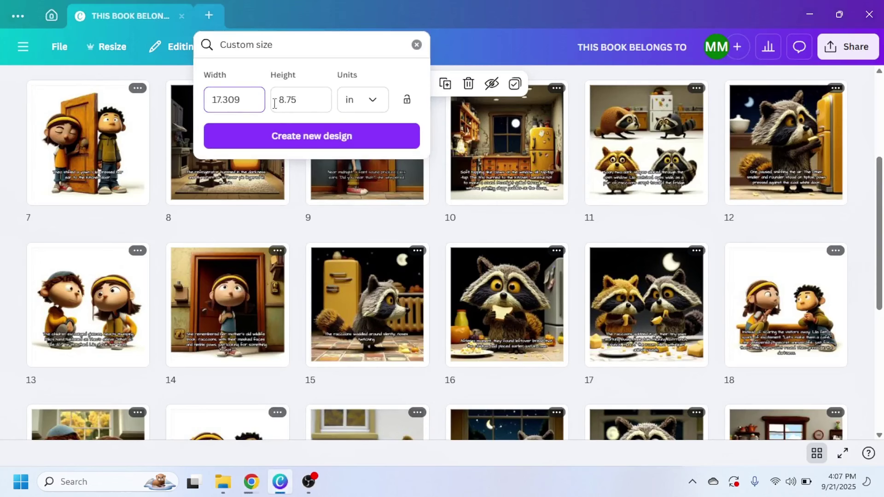
left_click(291, 137)
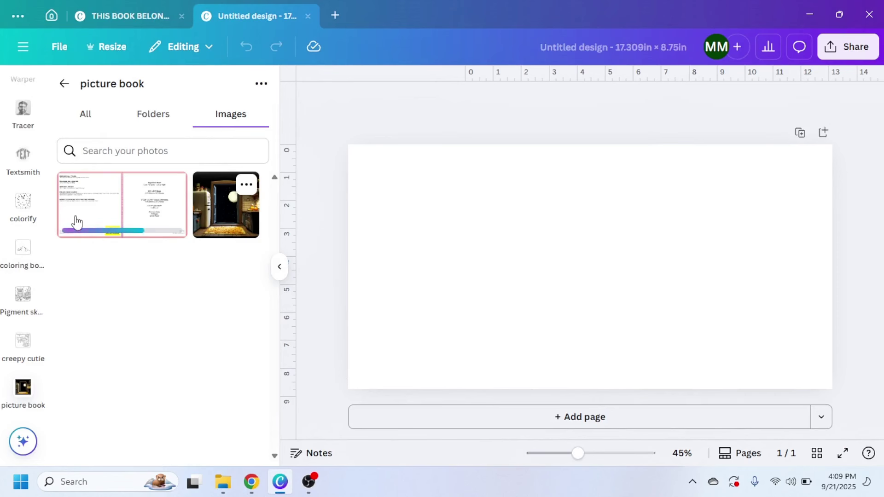
Place the KDP cover template image from the picture book folder and enlarge it to fill the whole page.
left_click(85, 201)
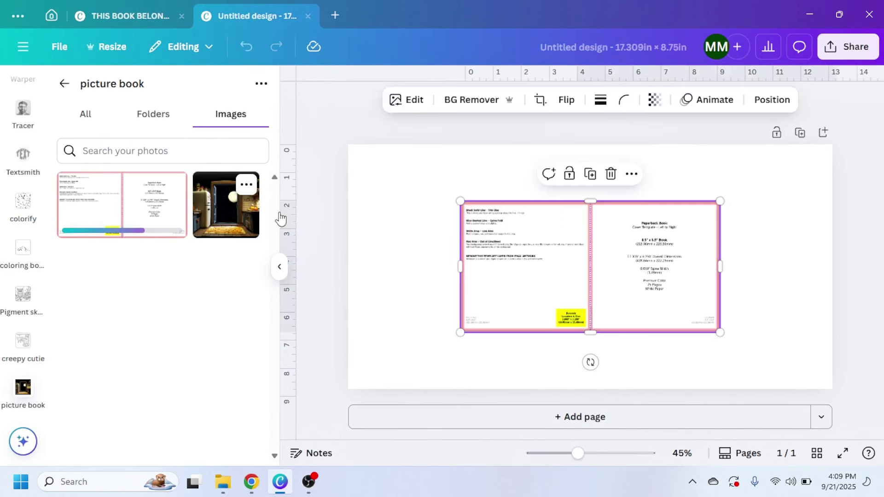
left_click_drag(613, 250, 522, 196)
left_click_drag(509, 190, 504, 190)
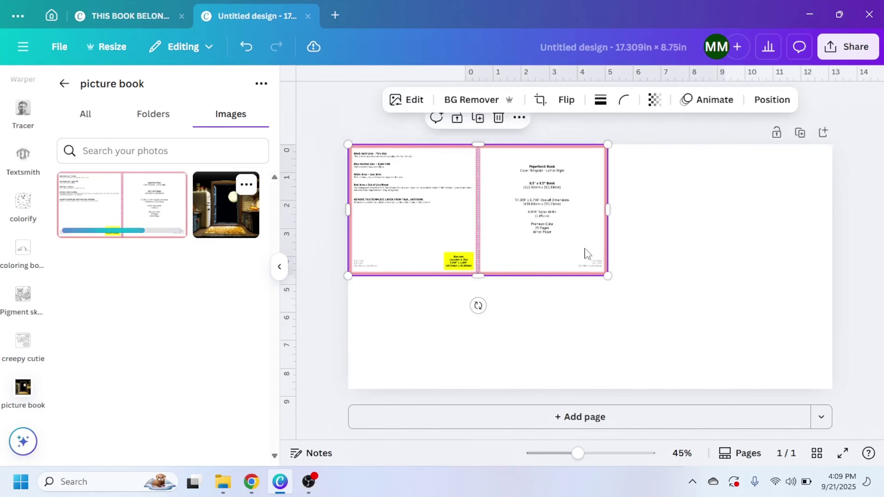
left_click_drag(608, 275, 833, 391)
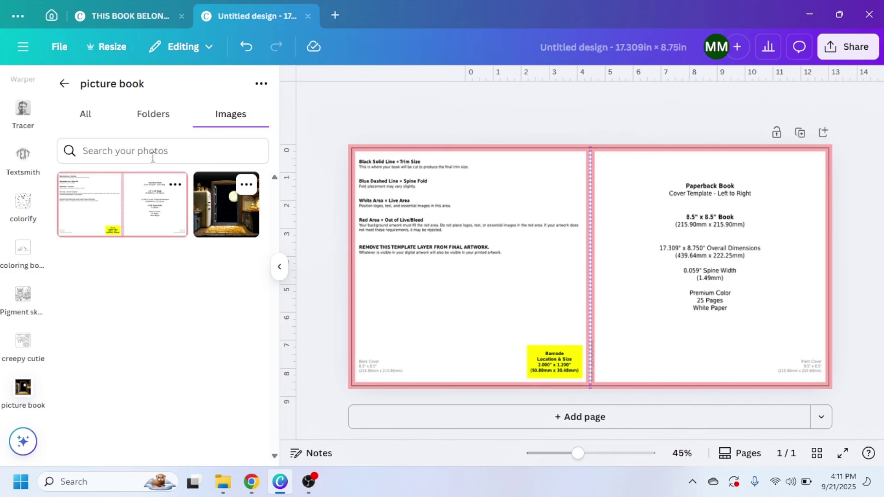
Place the title image from The Midnight Visitors folder on the front cover and enlarge it to fill that half.
left_click(145, 117)
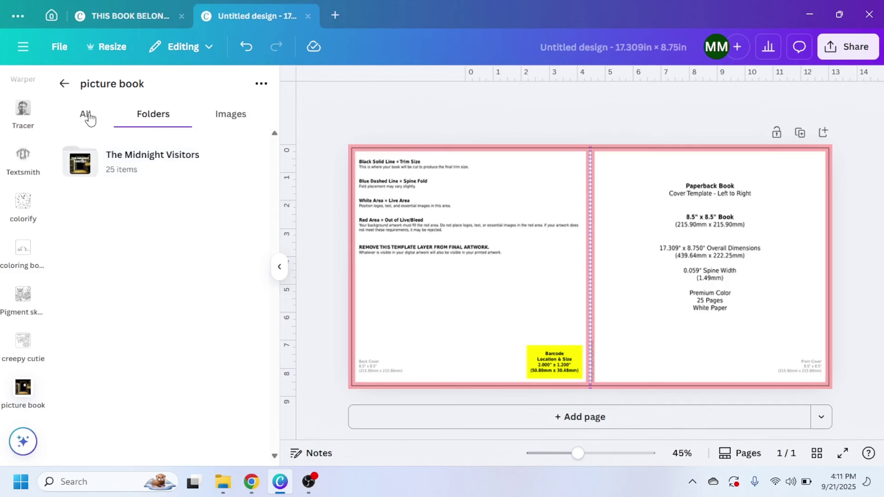
left_click(115, 156)
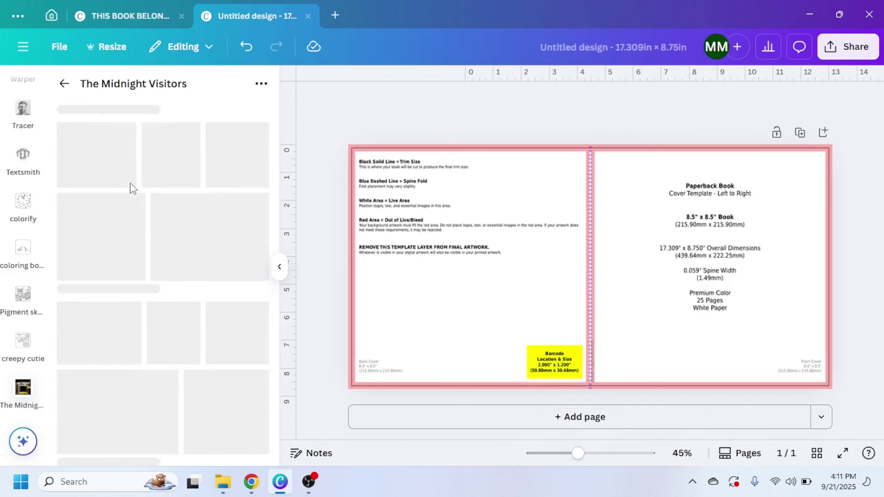
left_click_drag(89, 367, 667, 240)
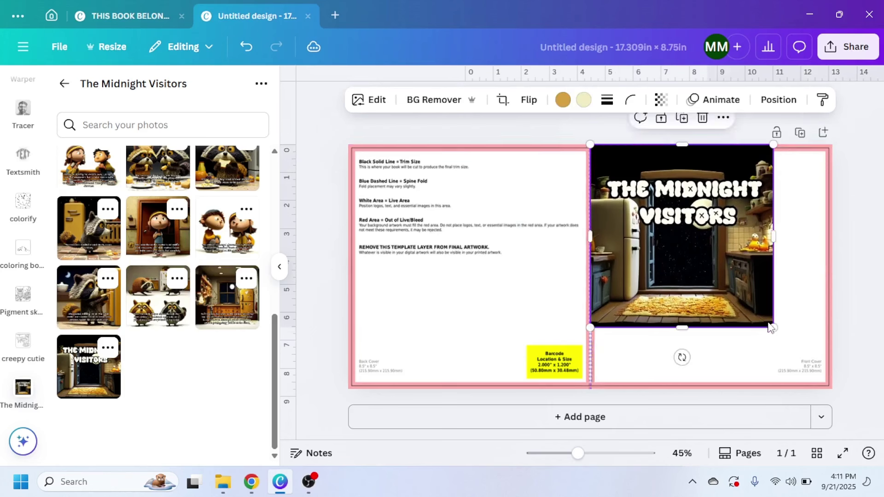
left_click_drag(773, 323, 832, 387)
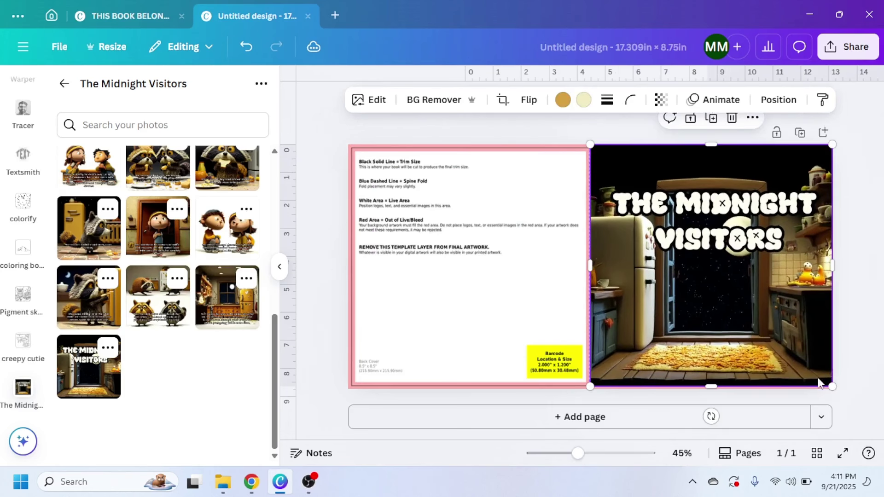
Add the subheading text "By TFI Dessigns" in white and centre it over the rug on the front cover.
scroll(24, 137, "down", 5)
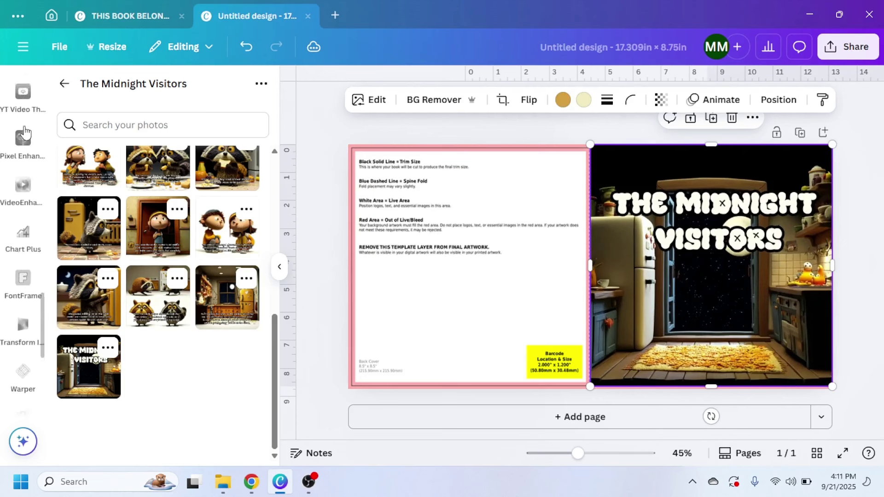
scroll(24, 136, "up", 5)
left_click(23, 184)
left_click(109, 261)
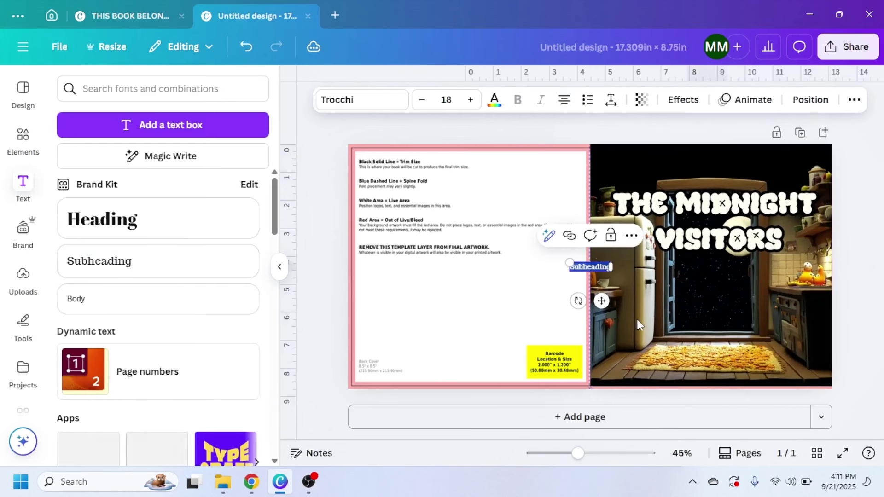
type("By TFI Designs")
key("Escape")
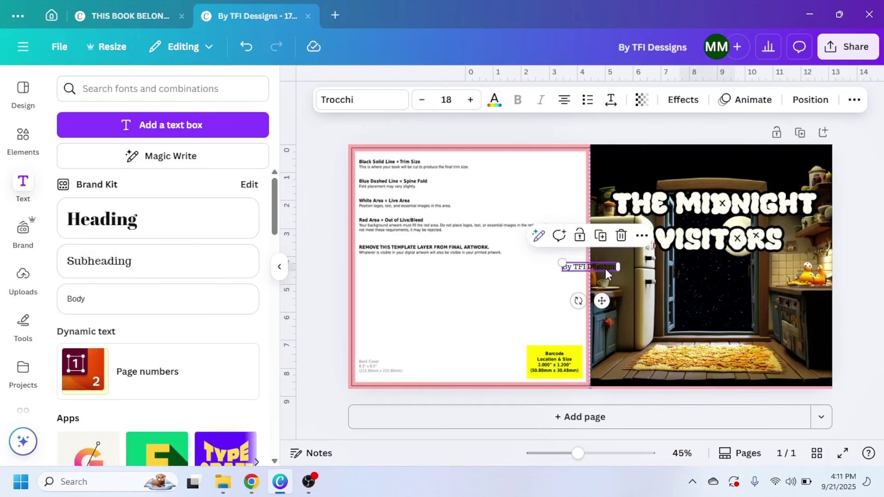
left_click(494, 99)
left_click_drag(601, 301, 722, 389)
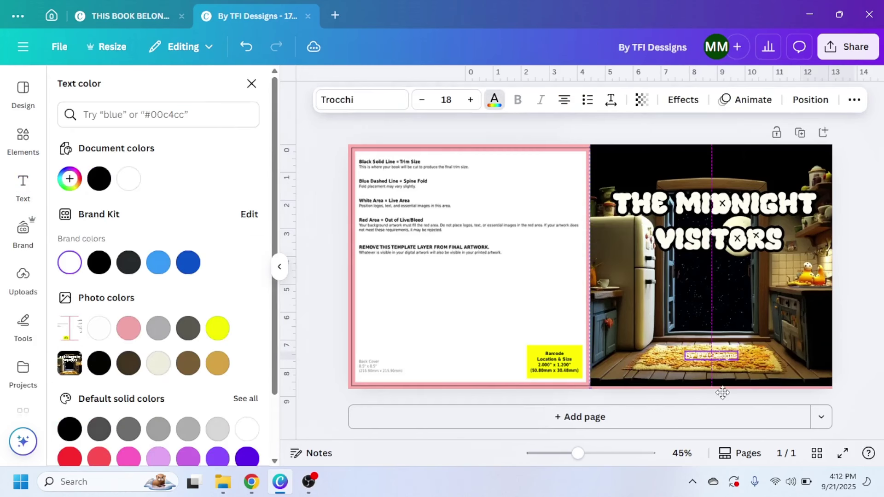
Change the byline's font to Wedges and apply an Outline effect with adjusted thickness in dark grey.
left_click(368, 105)
left_click(683, 100)
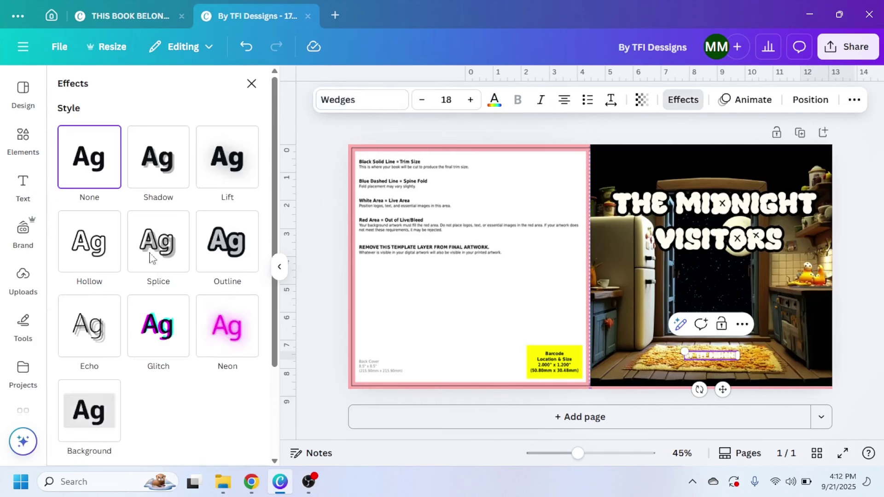
left_click(226, 242)
left_click_drag(97, 330, 171, 330)
left_click(249, 355)
left_click(121, 261)
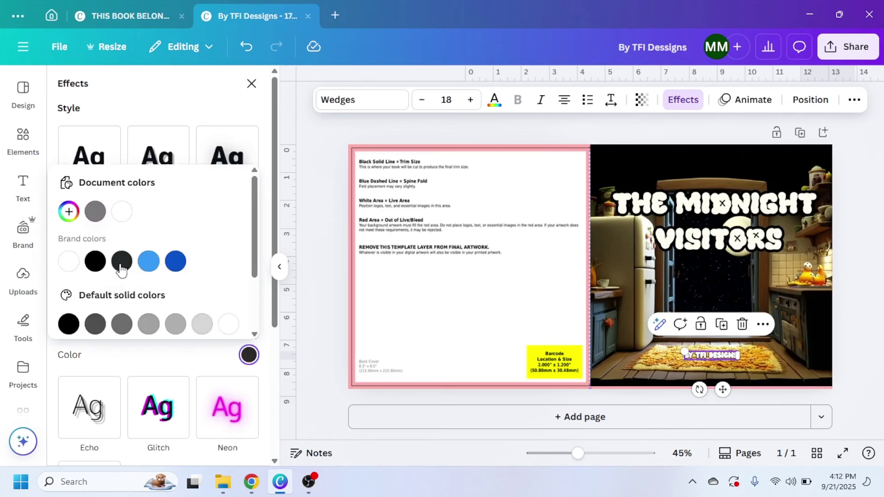
left_click(154, 359)
left_click_drag(717, 389, 726, 389)
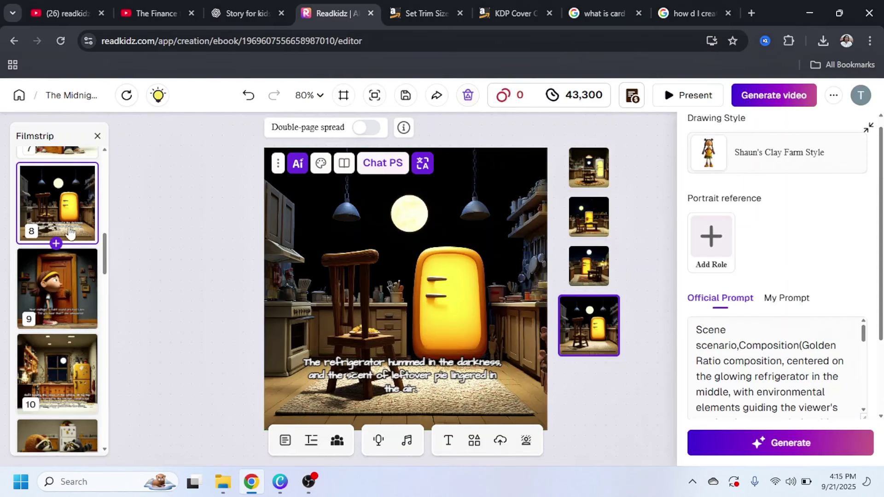
In ReadKidz, open the alternative illustrations of page 10 and download one for use in the cover design.
scroll(69, 235, "up", 3)
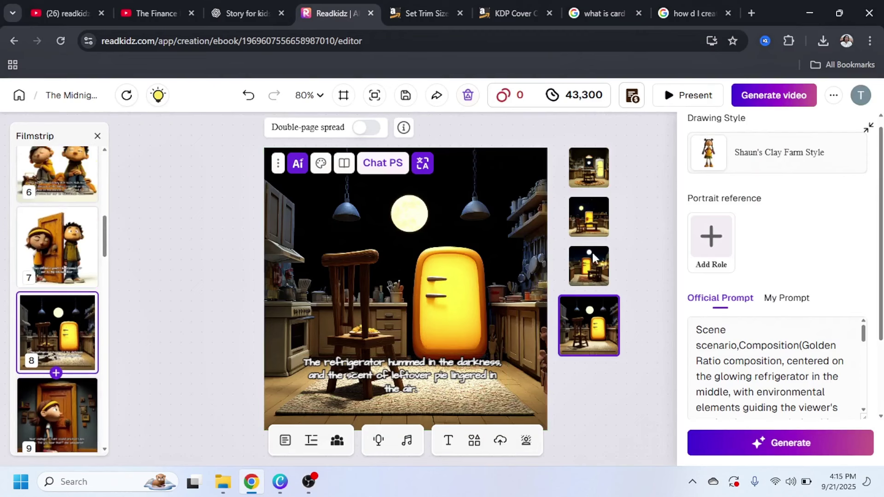
scroll(60, 322, "down", 3)
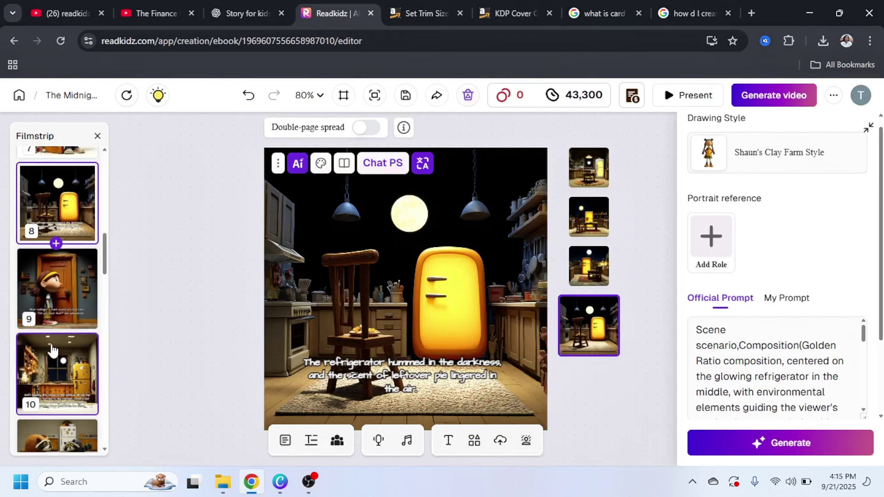
left_click(69, 375)
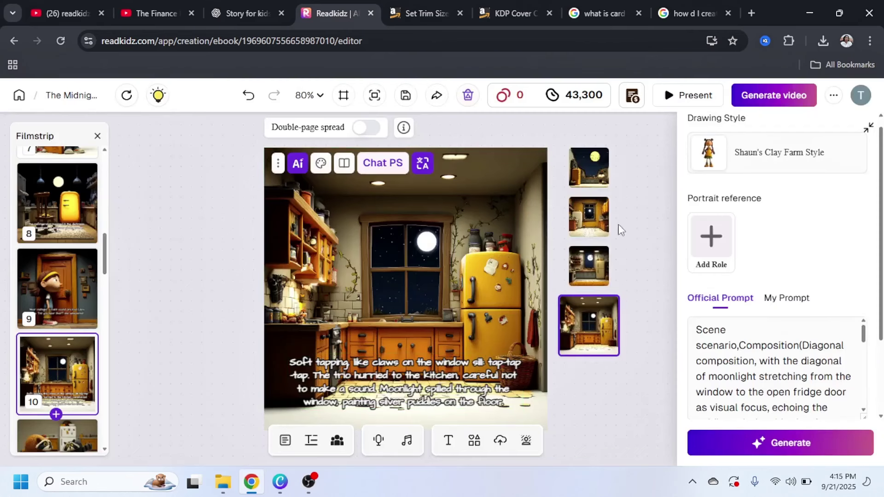
left_click(592, 160)
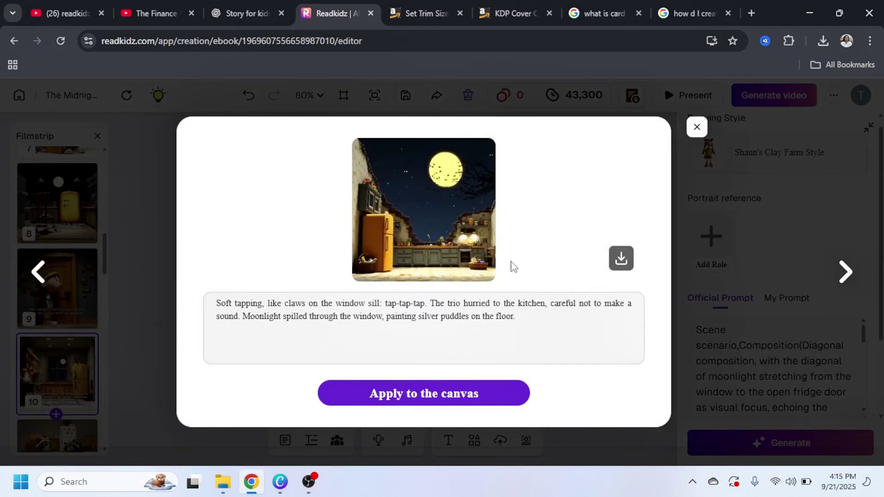
left_click(621, 260)
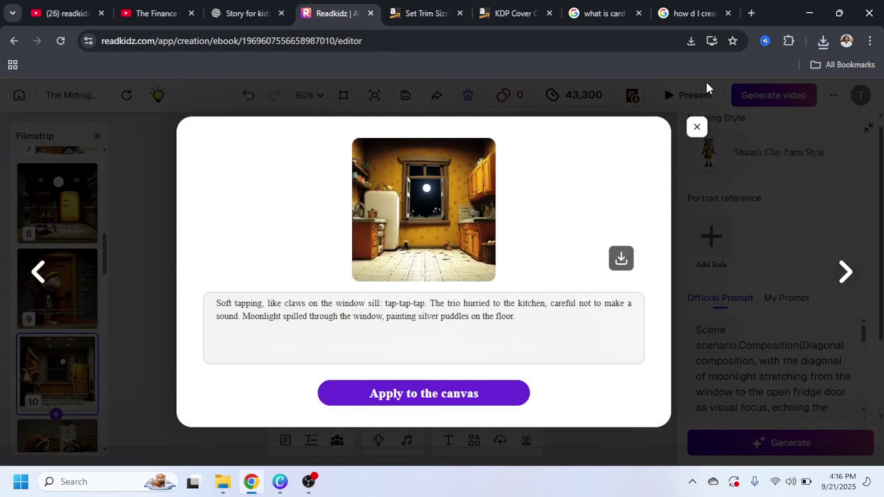
In ReadKidz, open the alternative illustrations of page 8 and download the lamp-lit kitchen with the dining table and round rug.
left_click(697, 126)
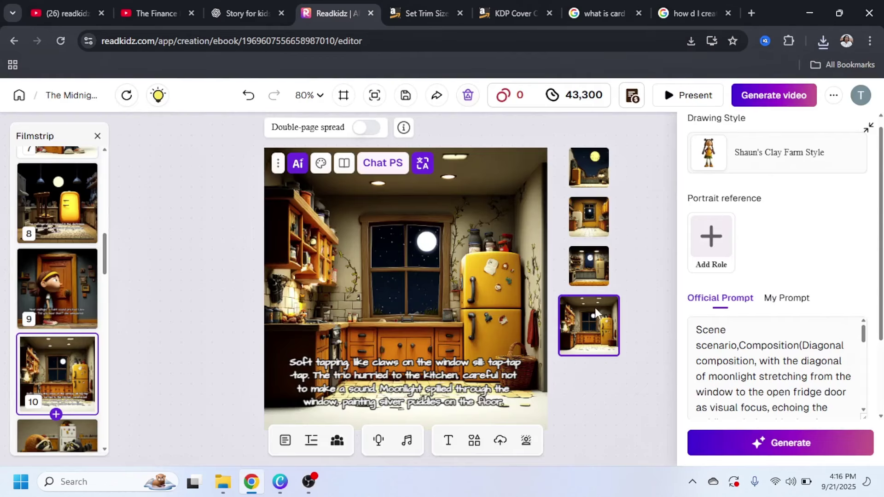
left_click(597, 308)
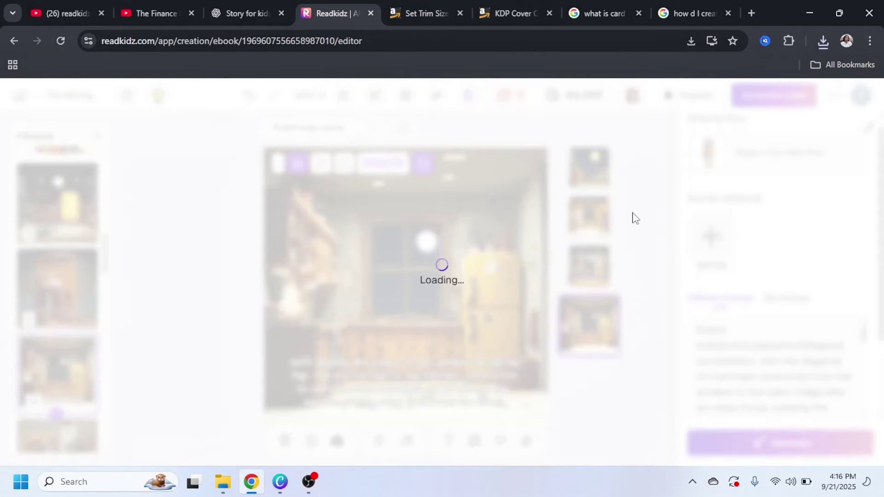
left_click(596, 171)
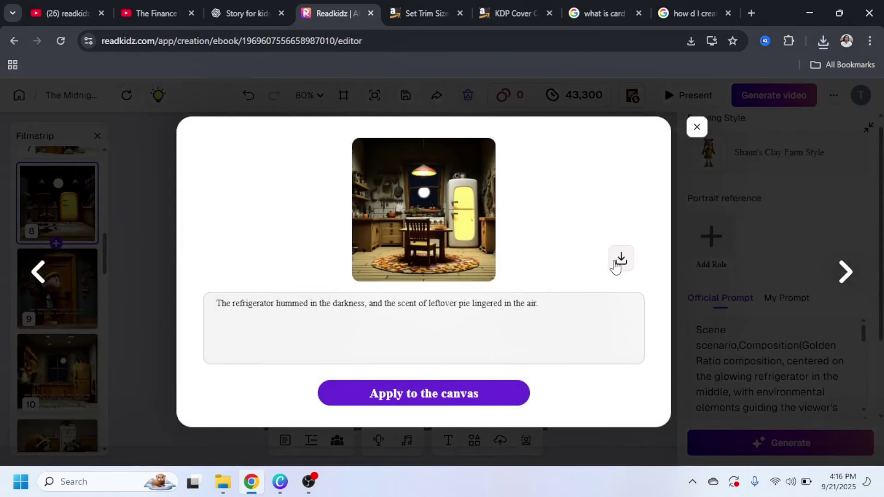
left_click(616, 264)
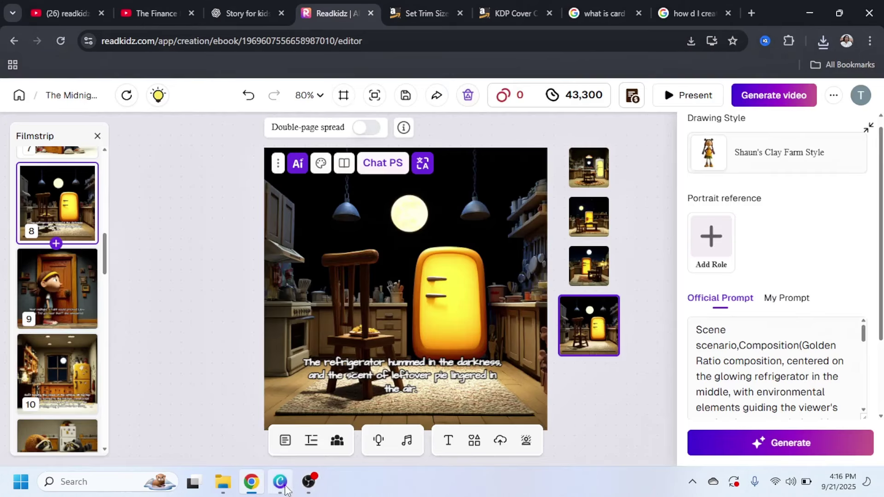
Switch to the Canva cover design and open the images in the picture book project folder.
left_click(280, 481)
left_click(17, 384)
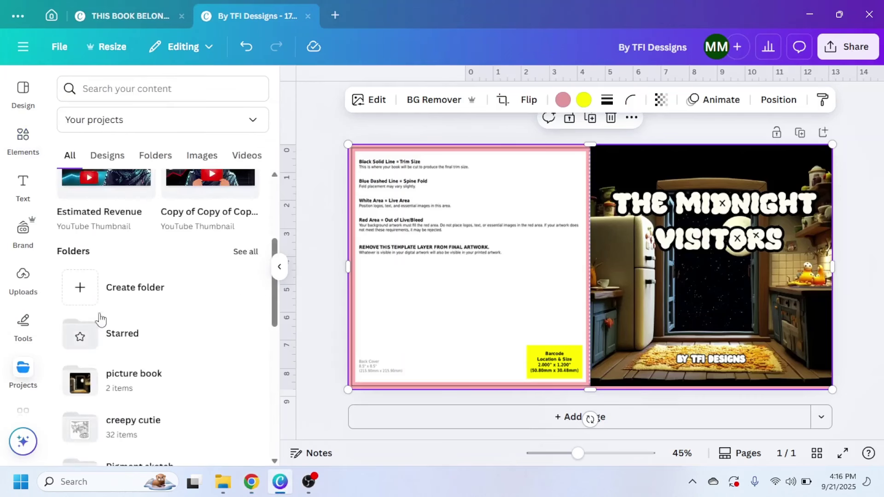
scroll(184, 369, "down", 3)
left_click(175, 319)
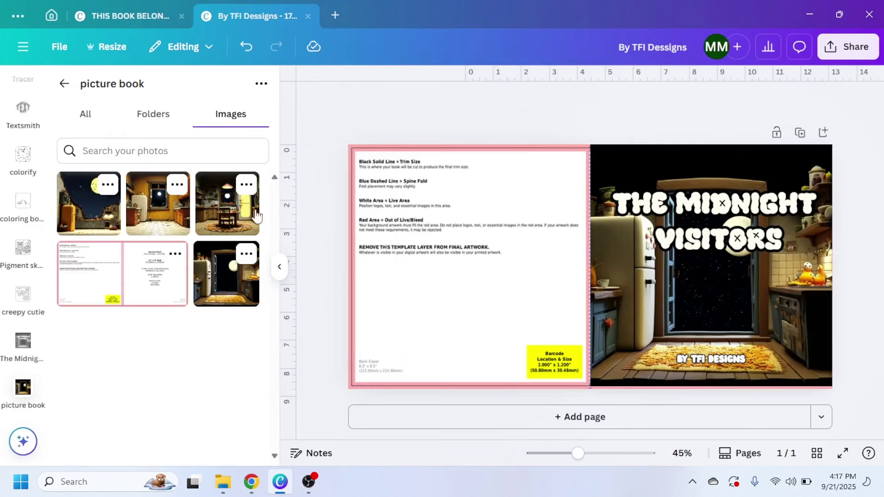
Try the yellow-walled kitchen image at full size on the back cover, and delete it again.
left_click(170, 205)
left_click_drag(560, 250, 398, 208)
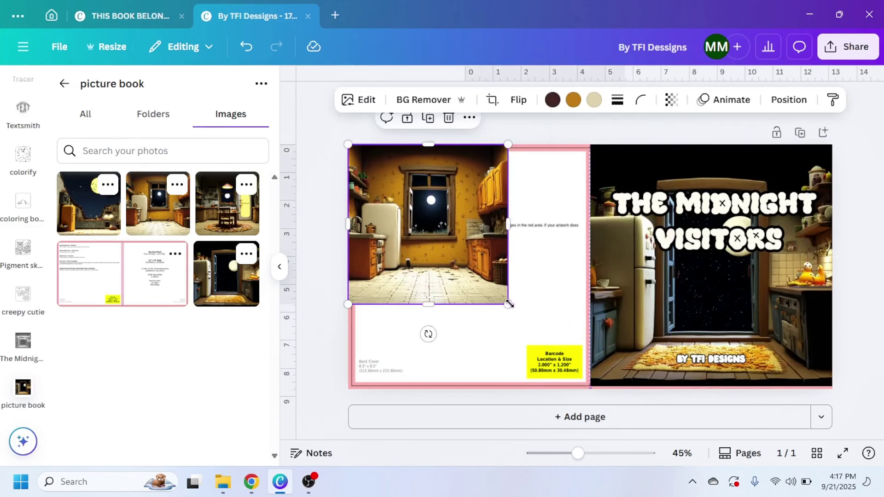
left_click_drag(509, 303, 590, 386)
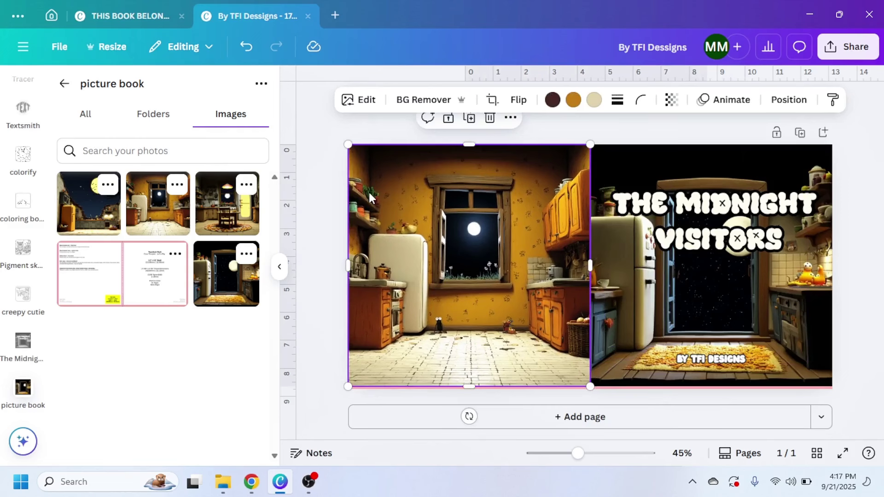
key("Delete")
Fill the back cover with the lamp-lit dining table image and extend the front cover image over the lower bleed.
left_click(235, 219)
left_click_drag(526, 224, 425, 297)
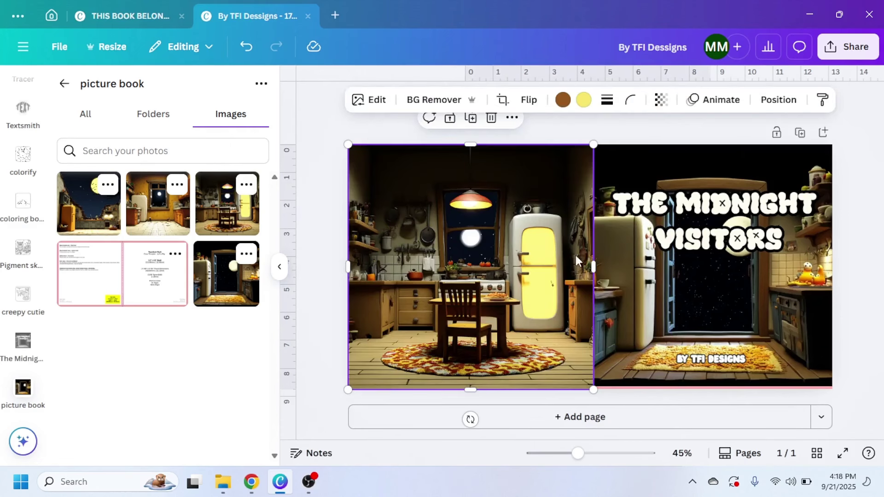
key("Escape")
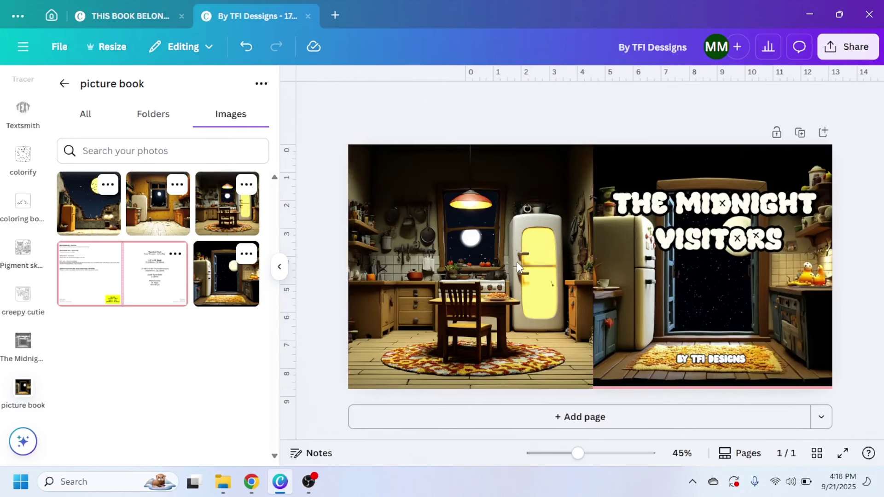
left_click(648, 293)
Try the moonlit open-roof kitchen image at full size on the back cover, and delete it again.
left_click_drag(88, 203, 402, 221)
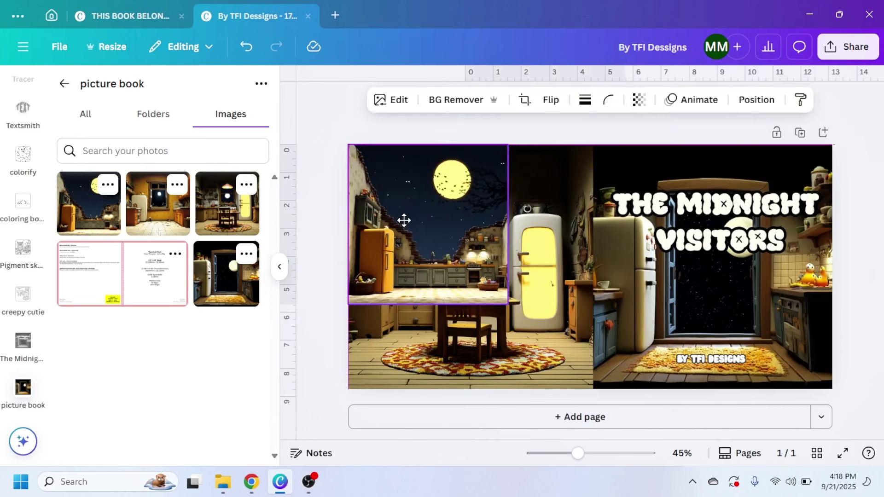
left_click_drag(505, 301, 586, 378)
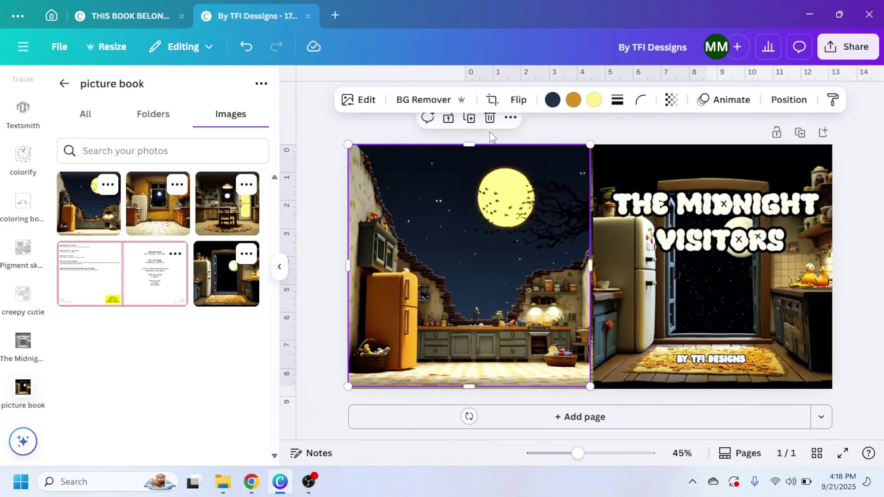
left_click(490, 118)
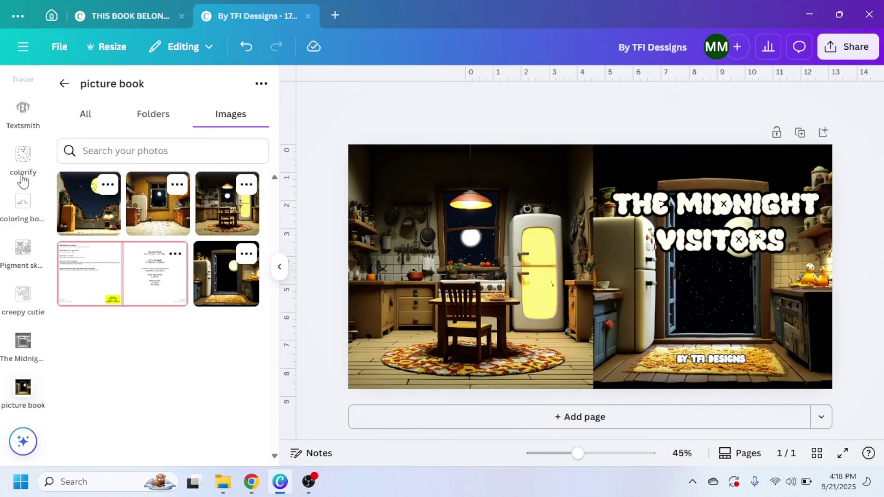
Add the subheading text "ABOUT THE BOOK" over the window on the back cover.
scroll(20, 171, "down", 10)
scroll(21, 172, "up", 3)
scroll(21, 172, "up", 8)
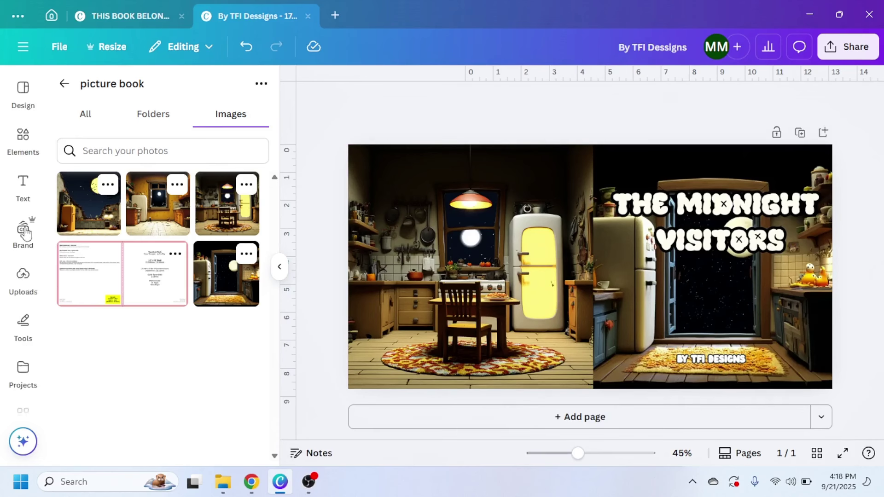
left_click(22, 187)
left_click_drag(132, 260, 481, 270)
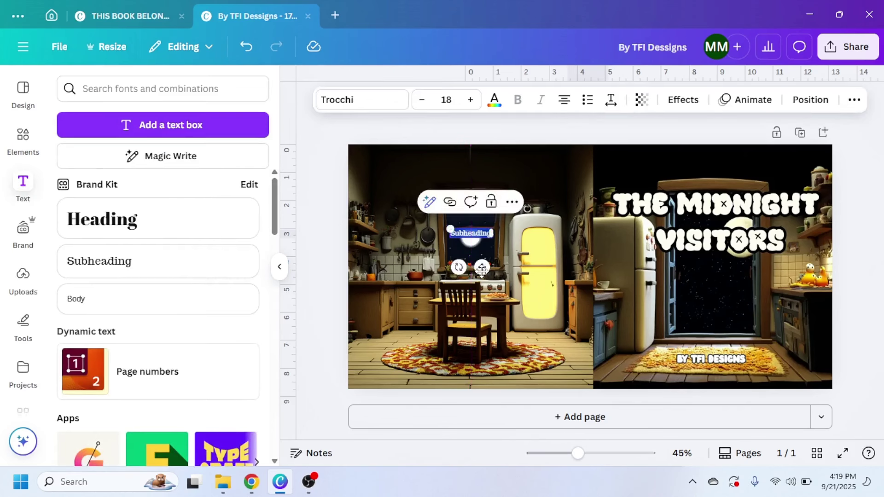
type("ABOUT THE BOOK")
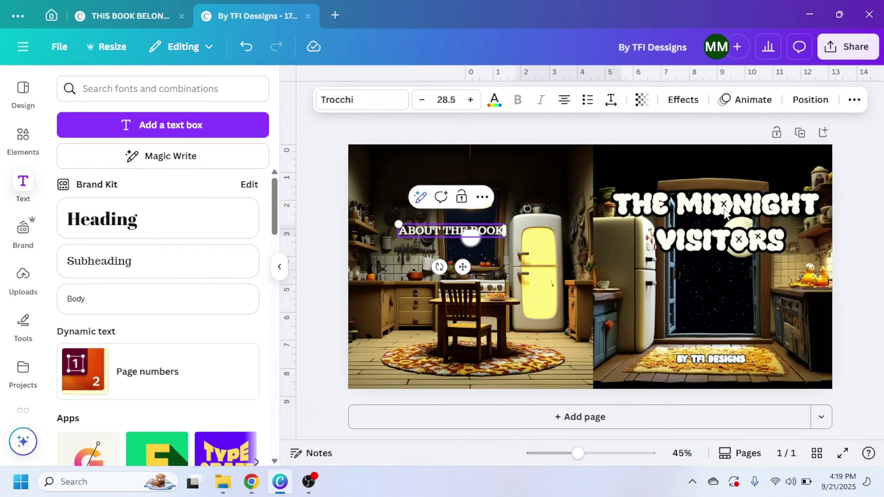
Copy the text style of the front cover byline onto the "ABOUT THE BOOK" heading.
left_click(724, 211)
left_click(716, 361)
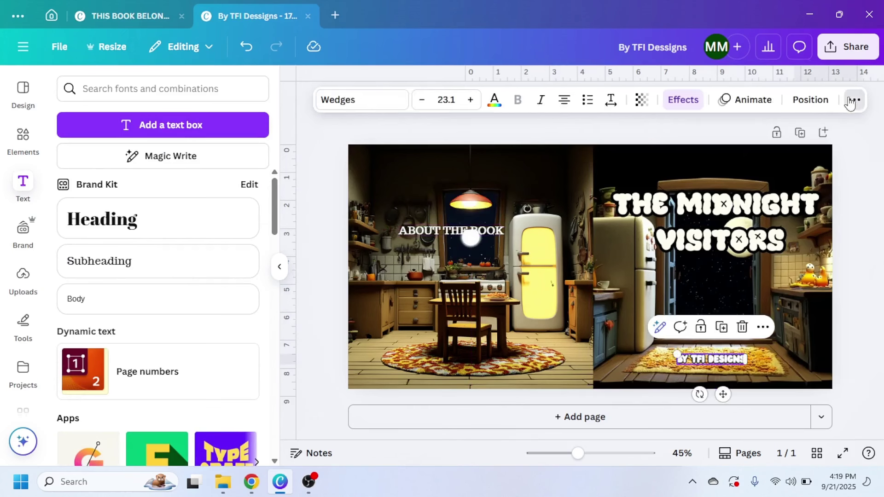
left_click(854, 99)
left_click(853, 129)
left_click(478, 234)
Enlarge the "ABOUT THE BOOK" heading to about size 31.5, reposition it over the back cover's window and underline it.
left_click_drag(413, 224, 382, 219)
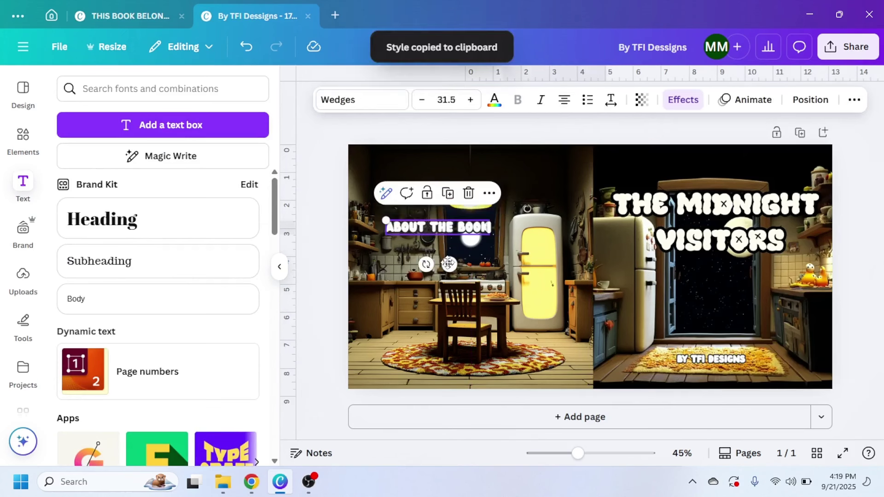
left_click_drag(445, 256, 473, 269)
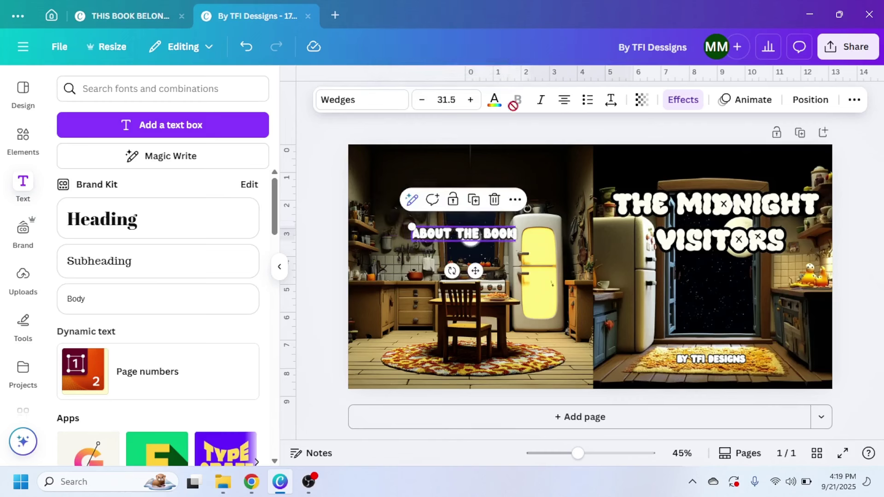
left_click(855, 103)
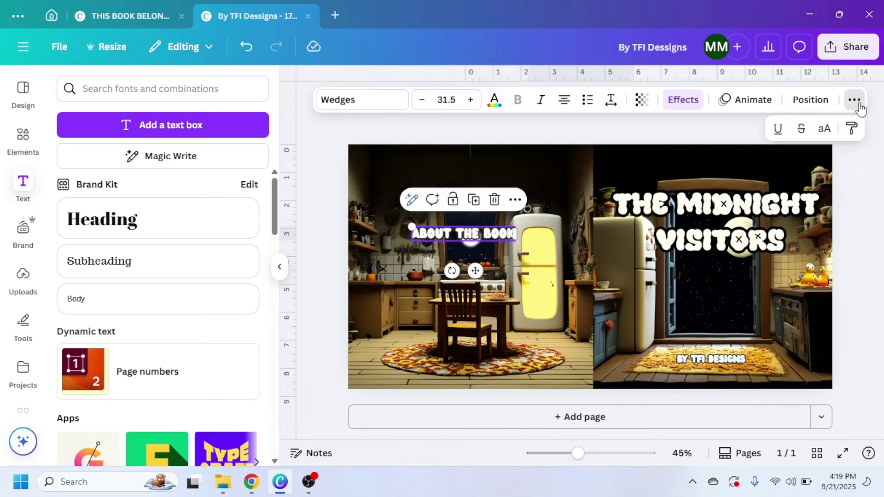
left_click(778, 128)
Add a subheading below "ABOUT THE BOOK" and paste in The Midnight Snack Bandits description from the ChatGPT conversation.
left_click(99, 261)
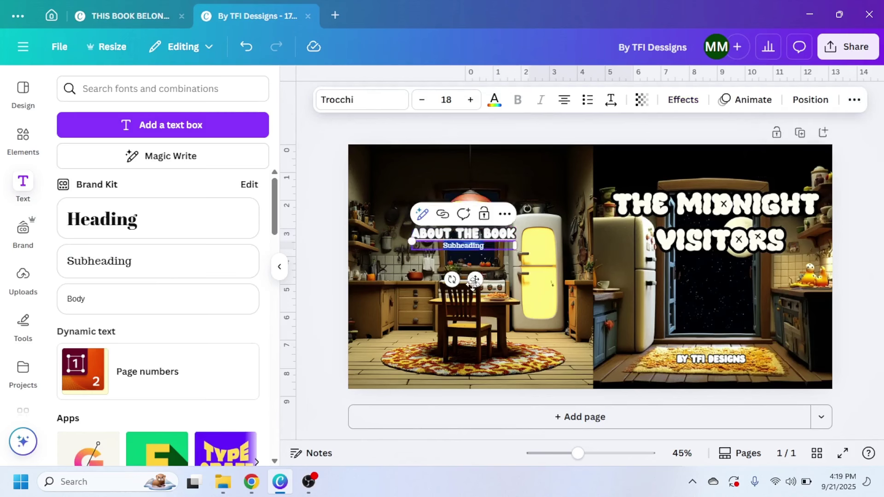
left_click_drag(474, 278, 472, 298)
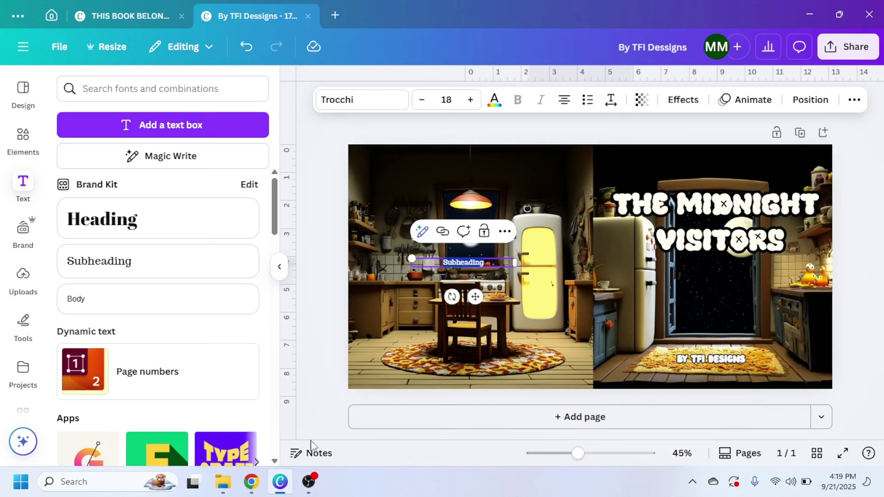
left_click(251, 481)
left_click(231, 14)
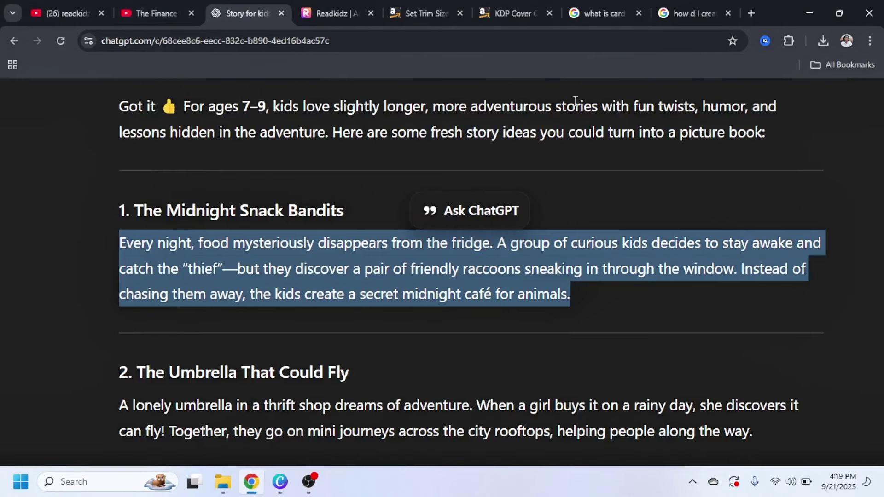
left_click(810, 12)
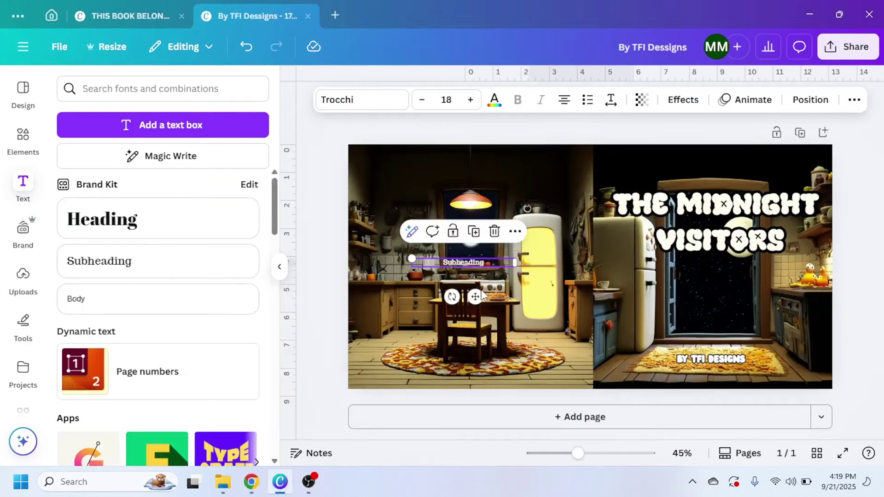
left_click(471, 266)
key("ctrl+v")
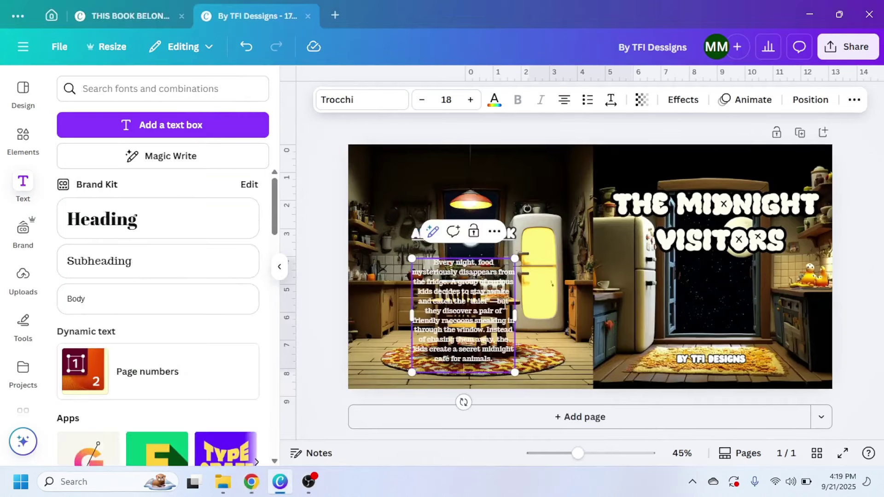
Widen the description, enlarge its text to about size 21.9 and move it up together with the heading on the back cover.
left_click_drag(518, 315, 489, 282)
left_click_drag(411, 258, 379, 244)
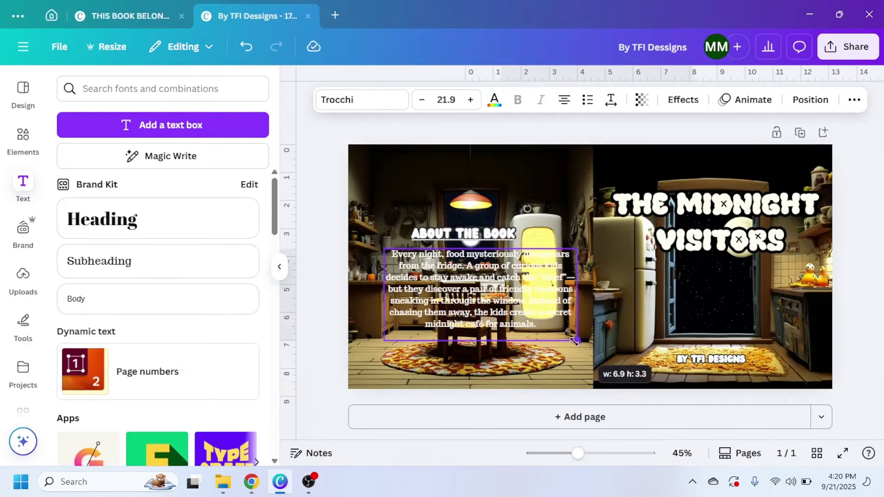
left_click_drag(509, 305, 492, 286)
left_click(462, 234, "shift")
Apply an Outline effect in dark grey to the back cover description.
left_click(493, 286)
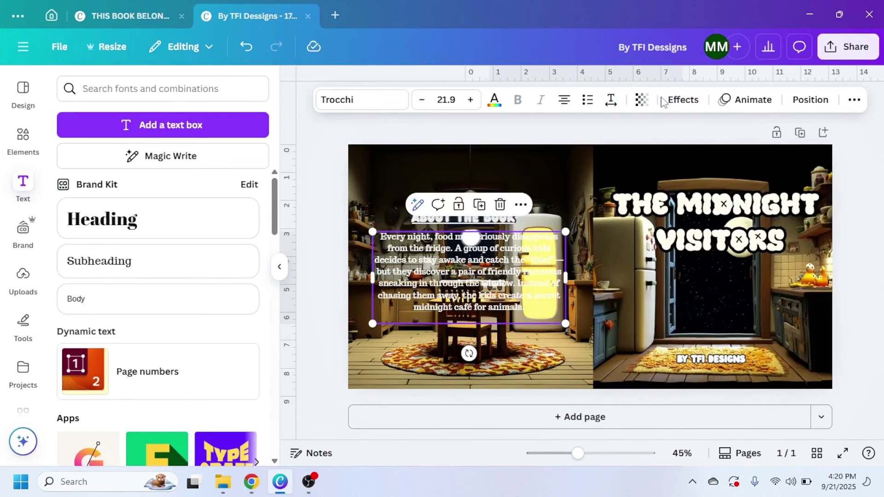
left_click(683, 99)
left_click(255, 245)
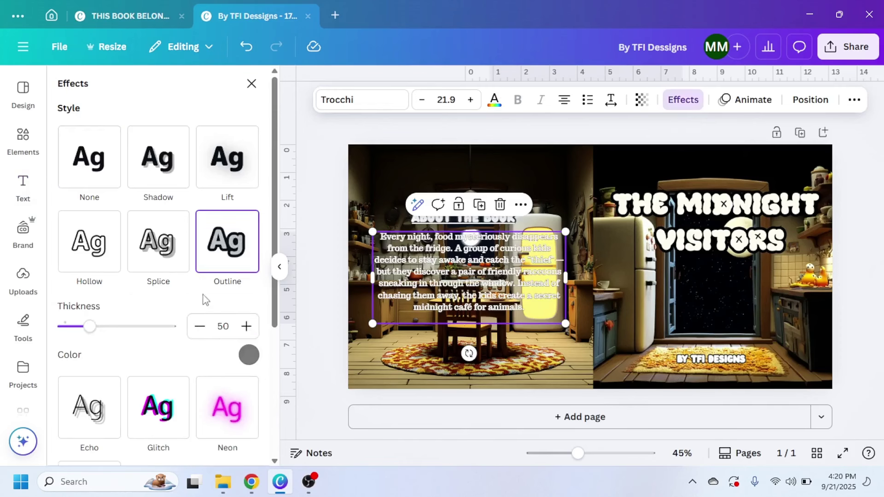
left_click(249, 355)
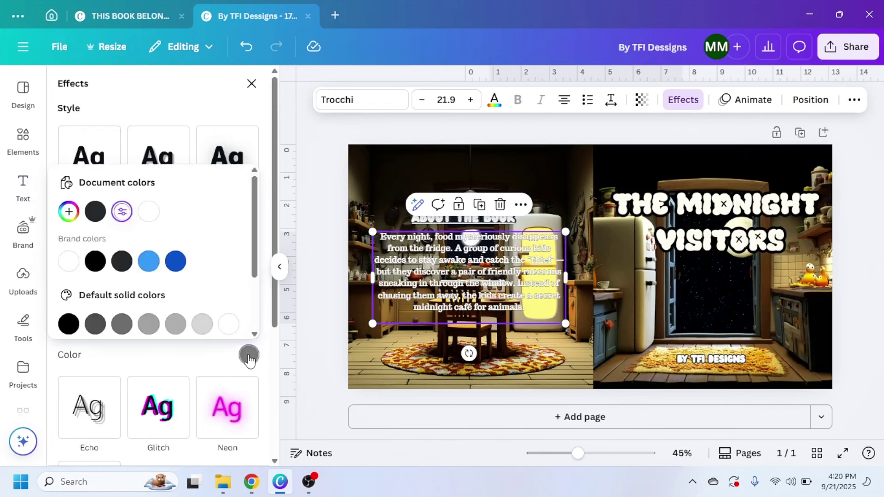
left_click(95, 211)
Add a dark grey rectangle behind the back cover description and size it to cover the text block.
key("r")
left_click_drag(545, 272, 400, 266)
left_click_drag(447, 298, 557, 323)
left_click(520, 321)
left_click(552, 320)
Change the description's font to Dynamo and shorten the backing rectangle to fit the text.
left_click(375, 105)
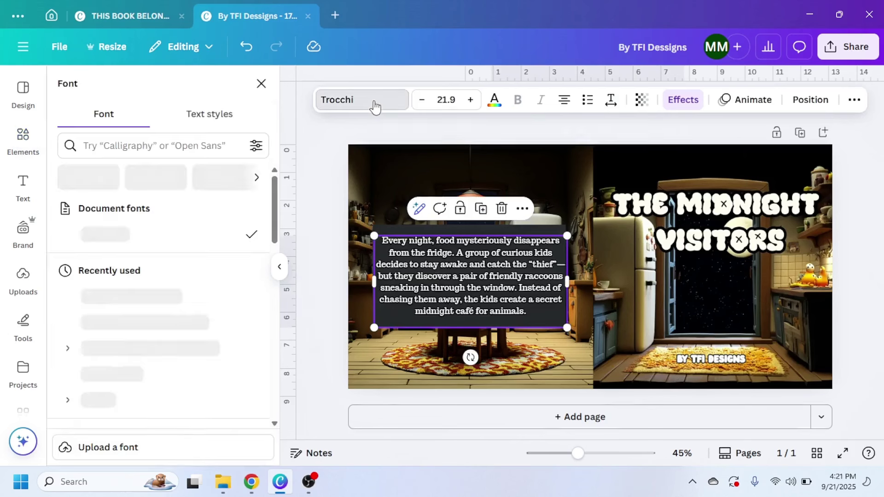
left_click(99, 399)
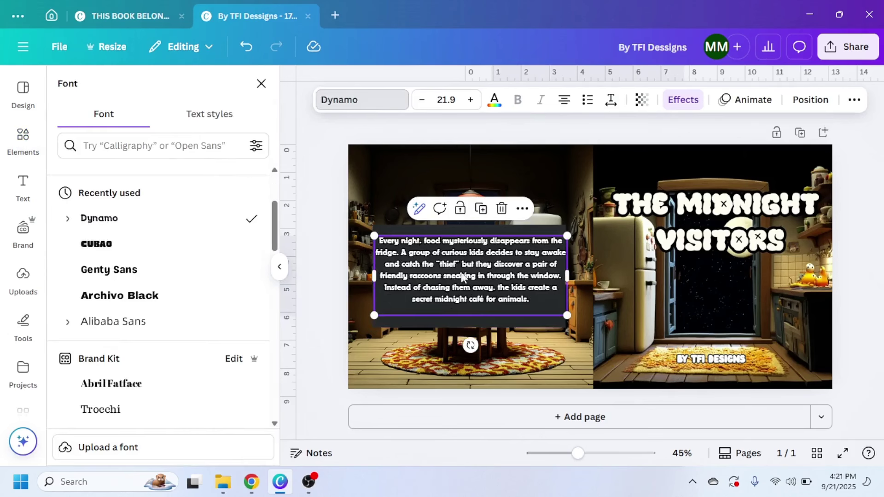
left_click_drag(461, 273, 461, 267)
left_click_drag(470, 327, 482, 309)
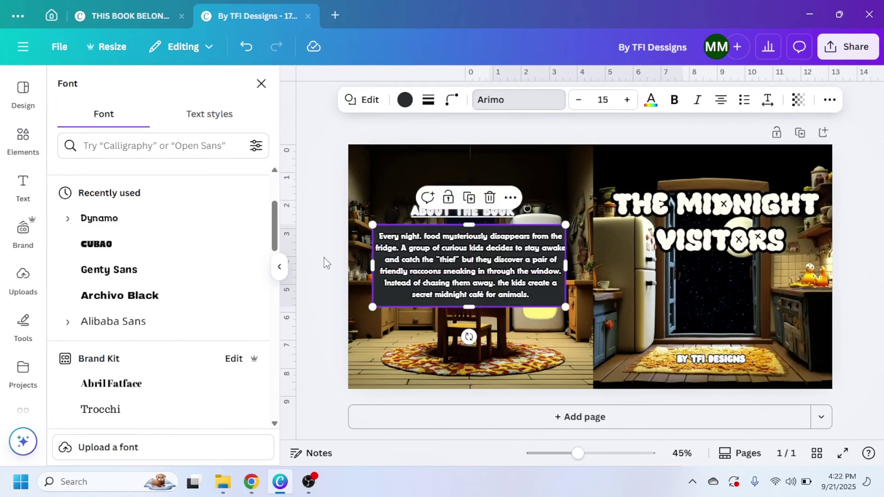
Move the description slightly down to expose the backing rectangle and change the rectangle's fill to white.
left_click(490, 270)
left_click(551, 303)
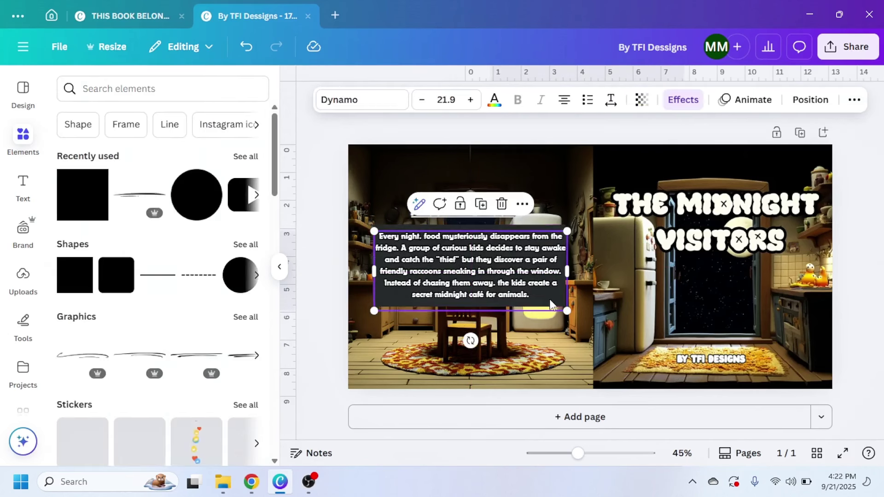
left_click_drag(460, 261, 460, 278)
left_click(394, 228)
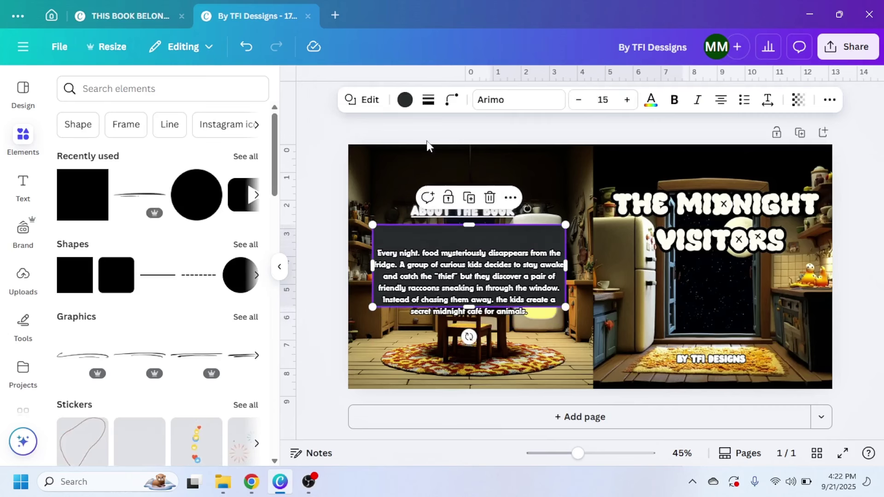
left_click(405, 100)
left_click(189, 179)
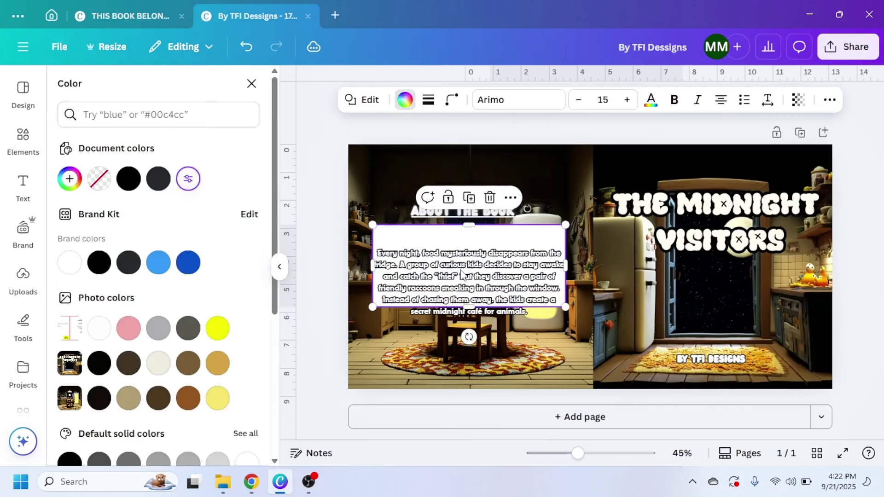
Restyle the back cover description as plain black text with no effect and move it up inside the white rectangle.
left_click(462, 278)
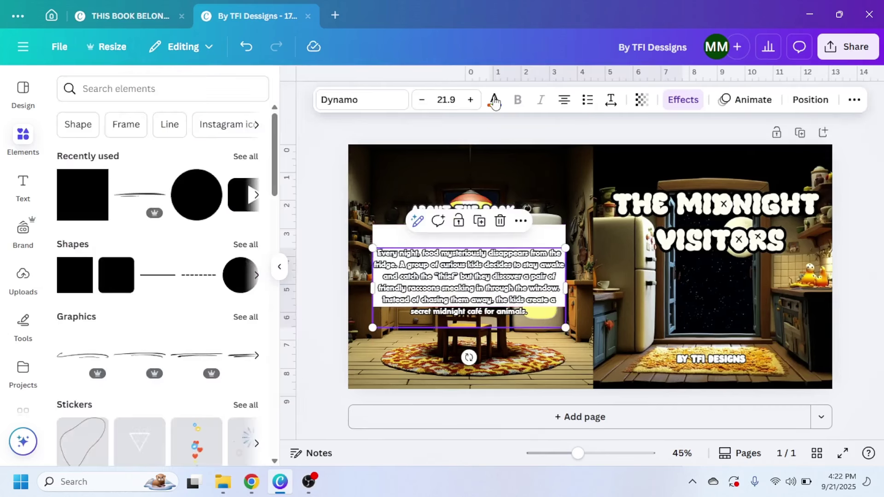
left_click_drag(454, 287, 453, 265)
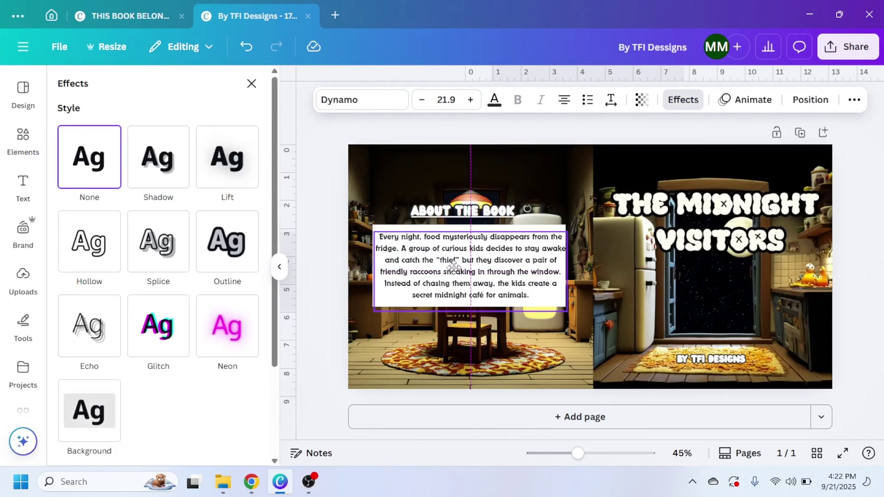
left_click(335, 272)
Set the white backing rectangle's transparency to 89 and round its corners.
left_click(509, 267)
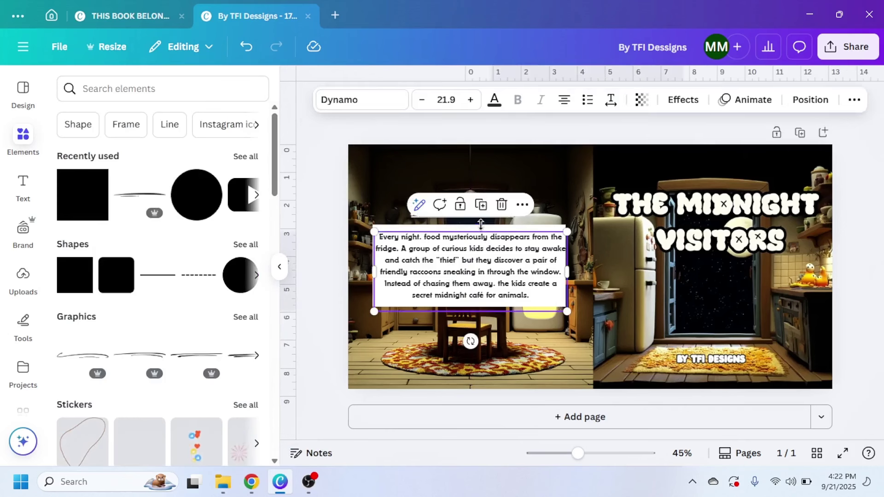
left_click(481, 227)
left_click(799, 100)
left_click_drag(831, 152, 817, 159)
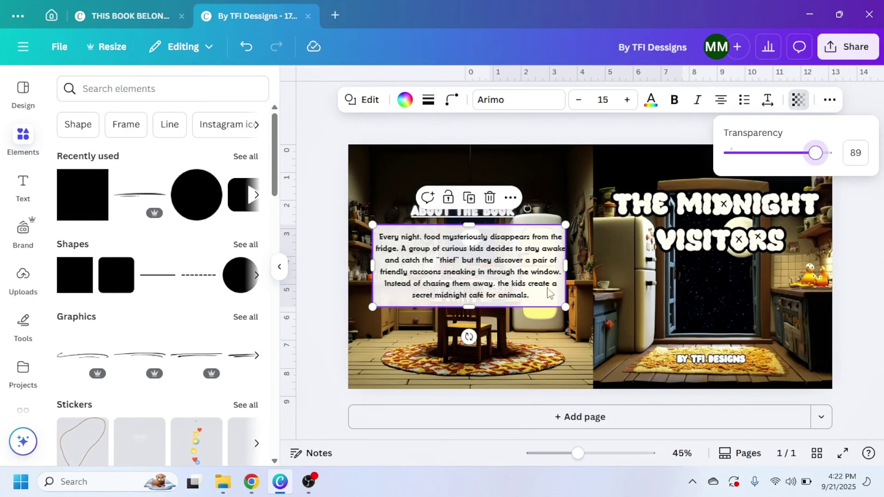
left_click(451, 99)
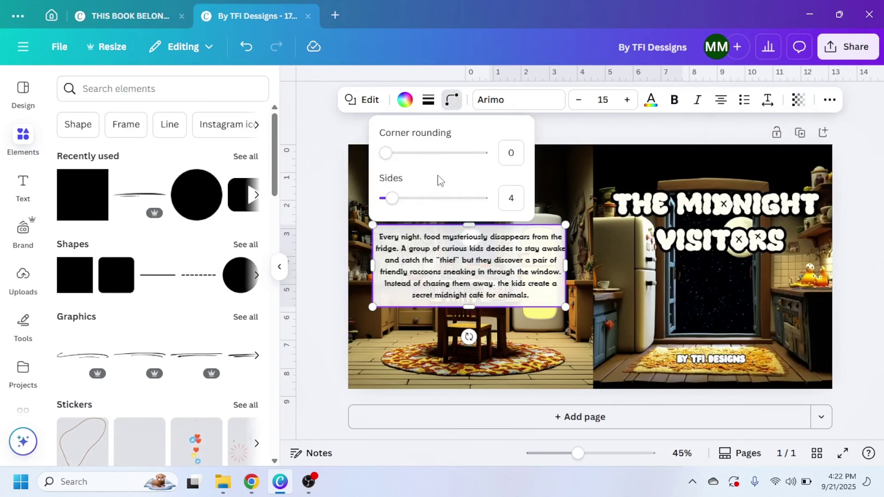
left_click_drag(382, 153, 416, 165)
left_click(318, 263)
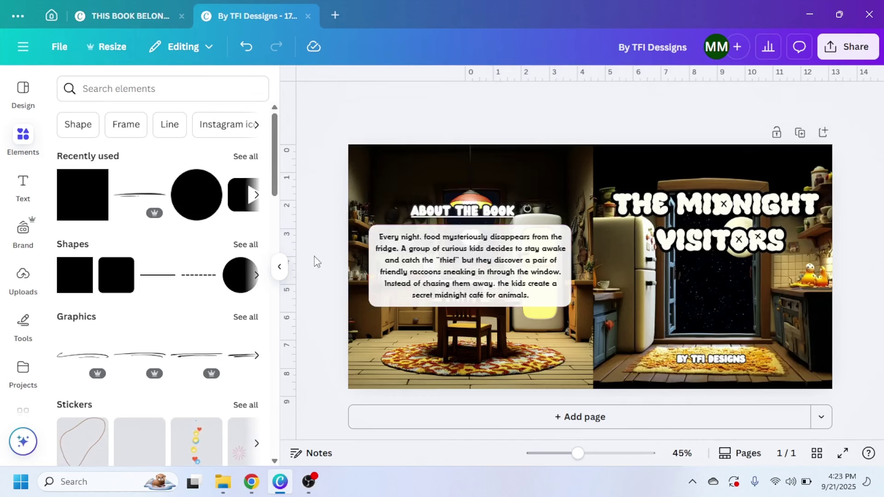
left_click(280, 268)
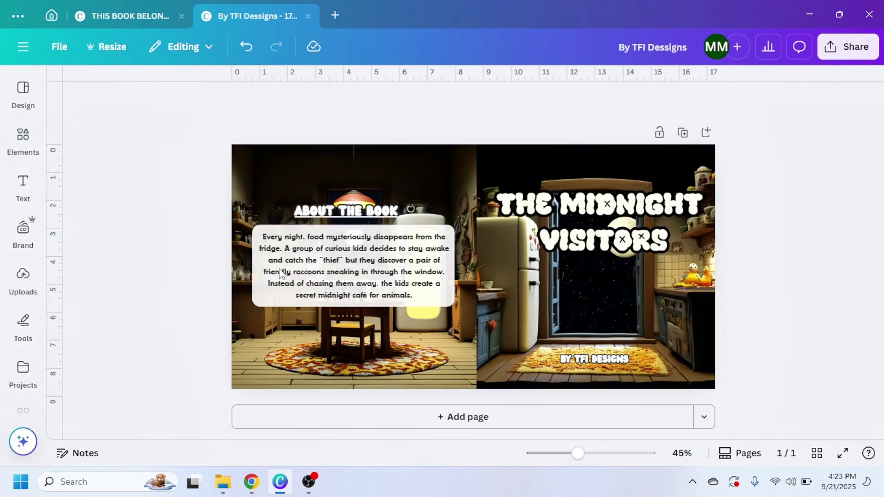